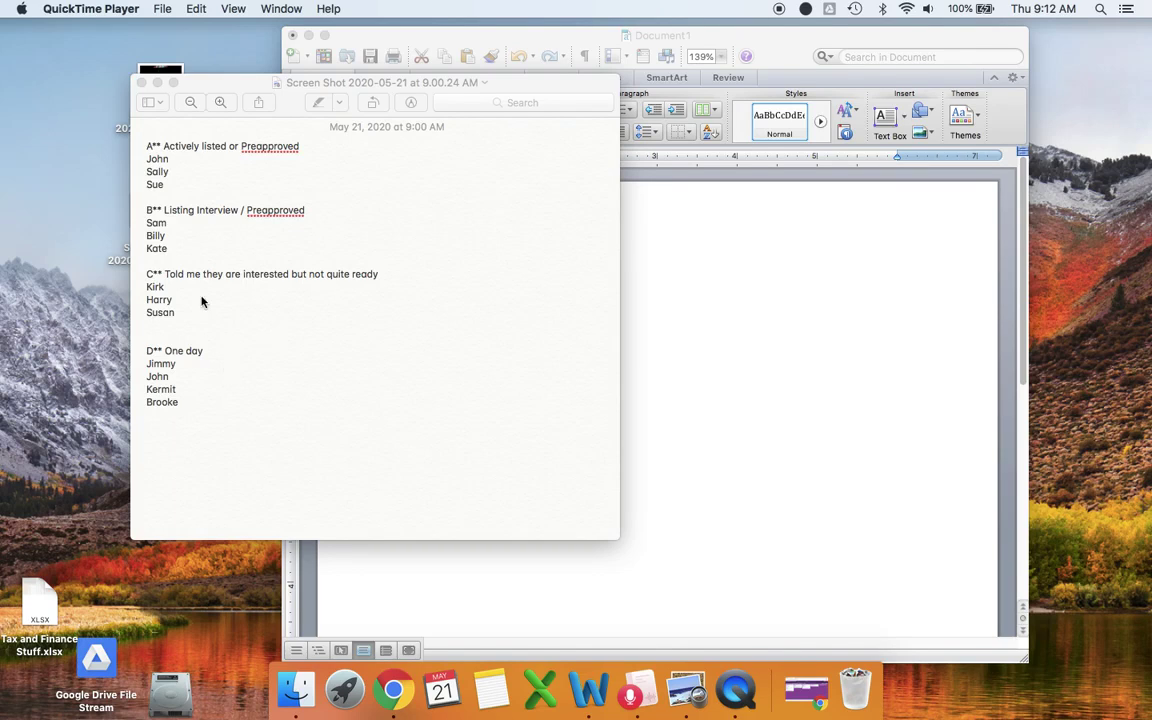
# Switch from Preview to the Chrome window showing the Trello board.
pyautogui.click(394, 690)
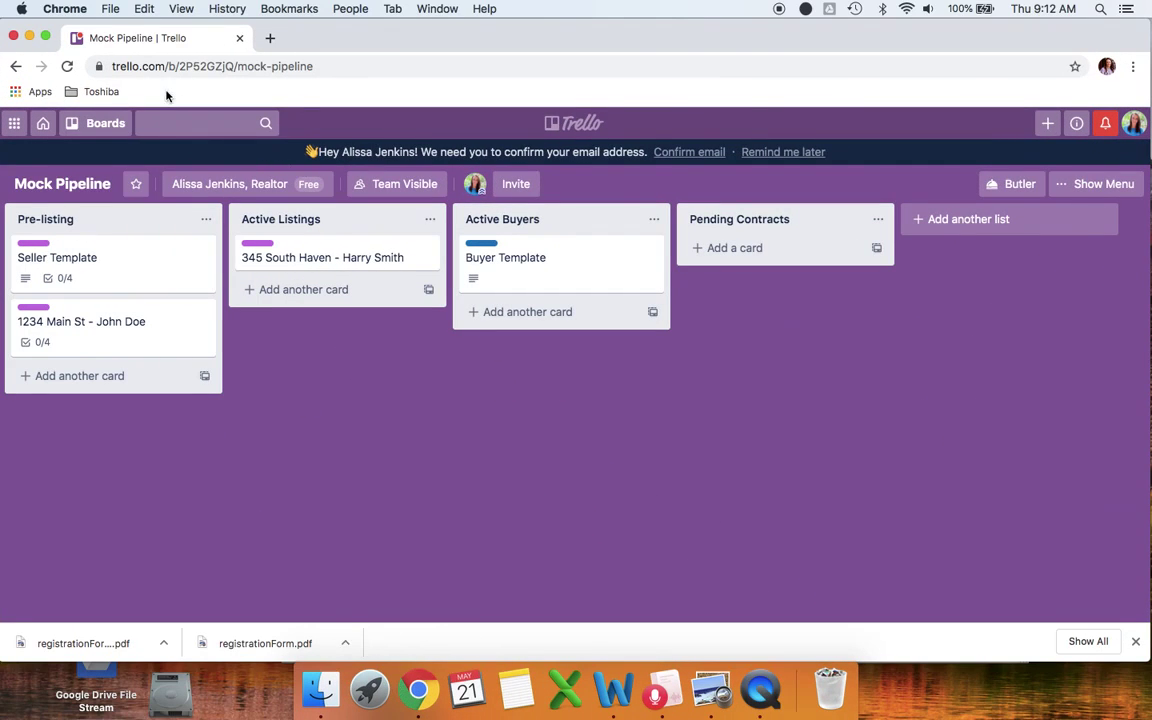
# Maximize Chrome so the Mock Pipeline board fills the screen.
pyautogui.click(47, 40)
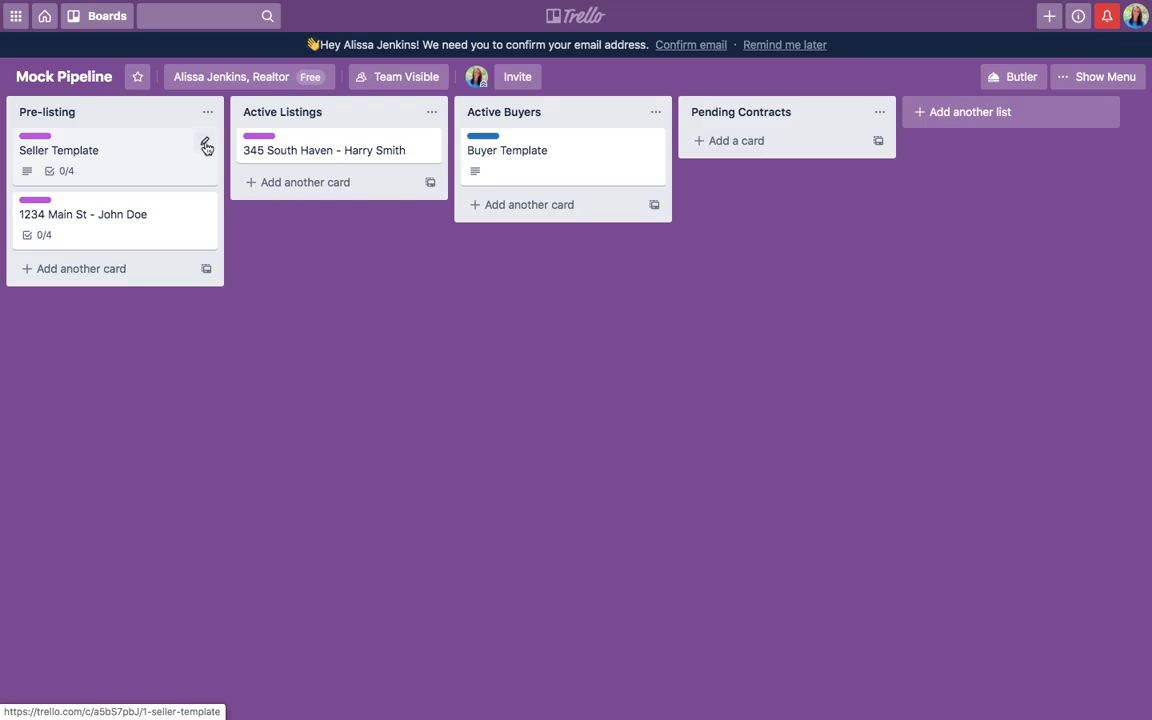
pyautogui.click(127, 159)
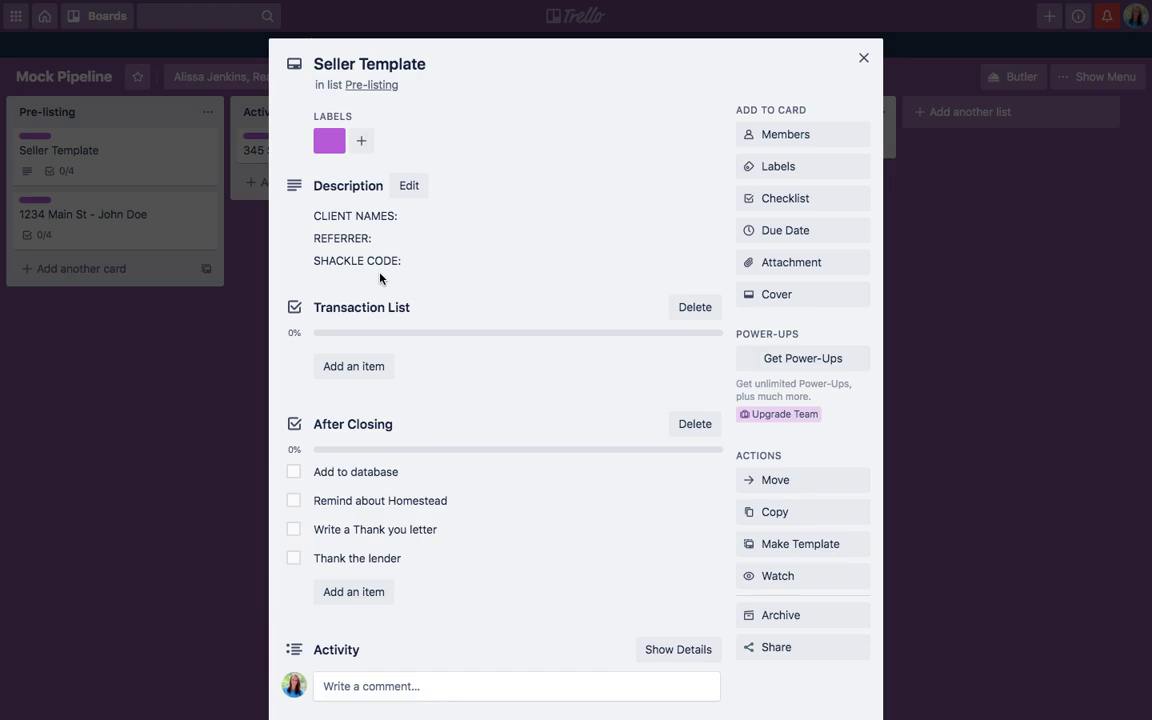
pyautogui.scroll(-1, 380, 278)
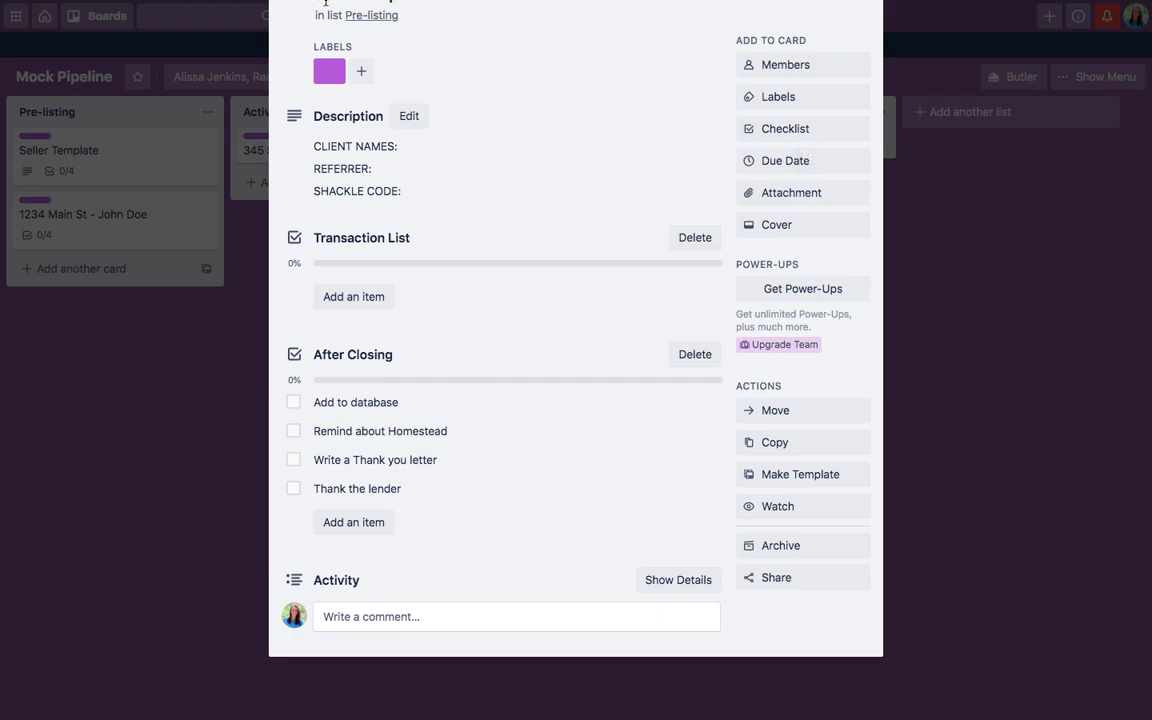
pyautogui.scroll(2, 600, 105)
pyautogui.click(864, 58)
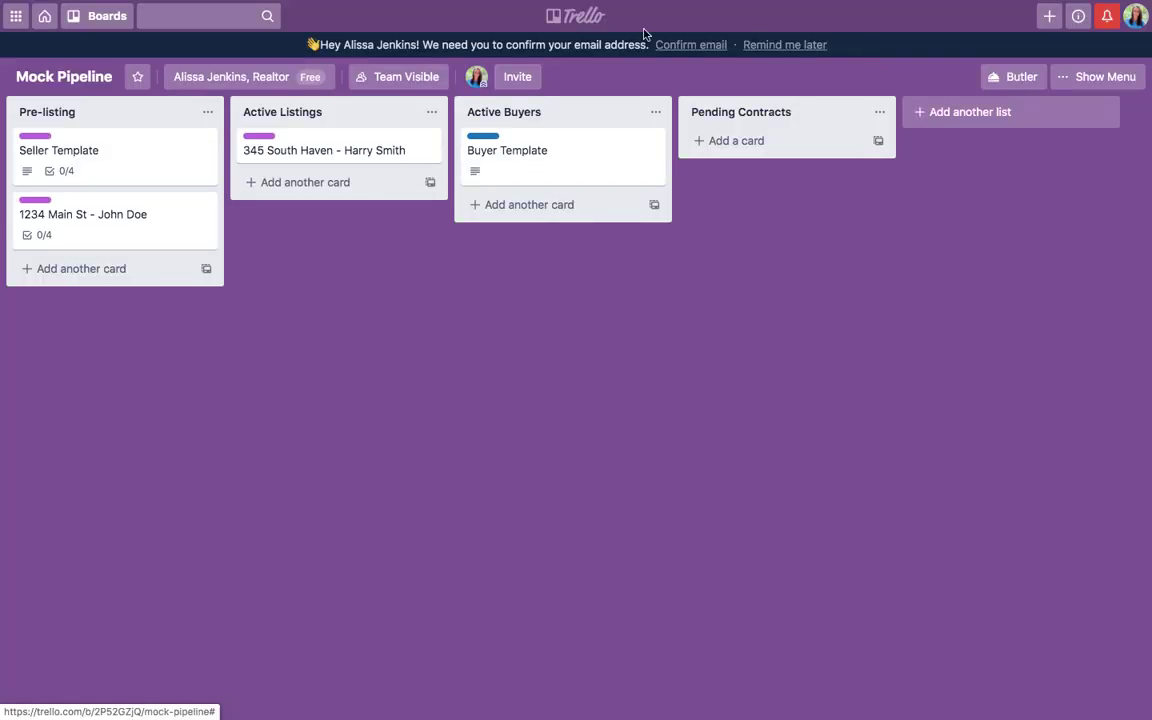
pyautogui.click(204, 141)
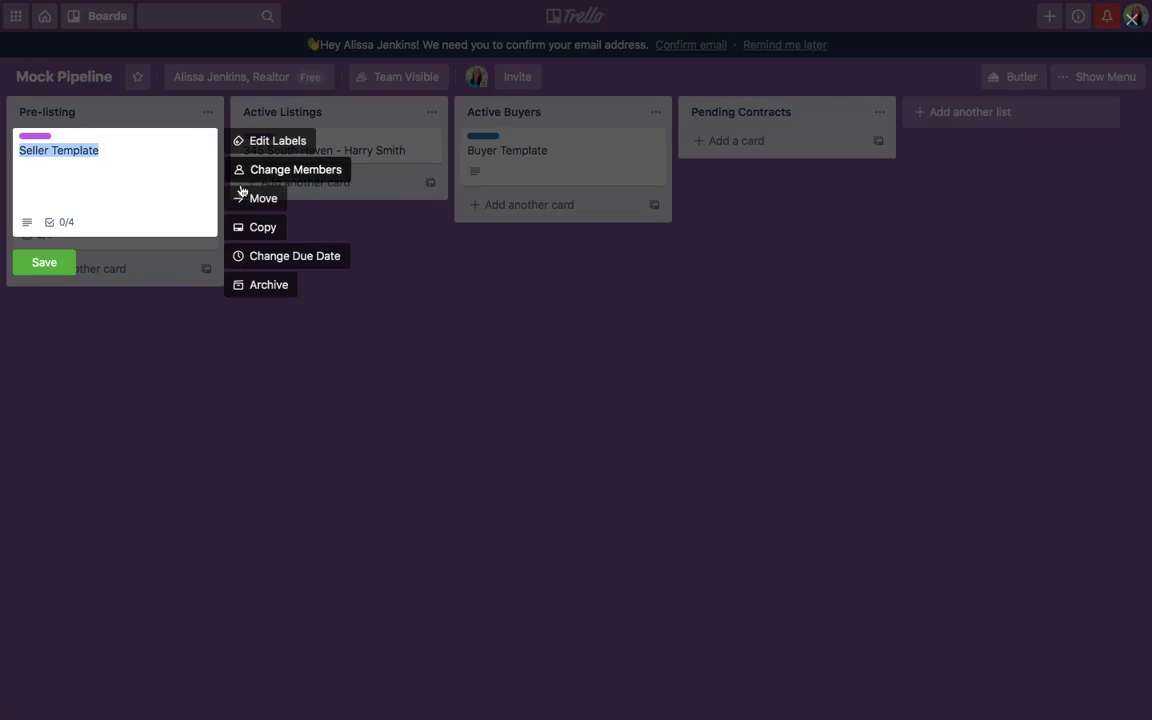
pyautogui.click(165, 155)
pyautogui.click(391, 344)
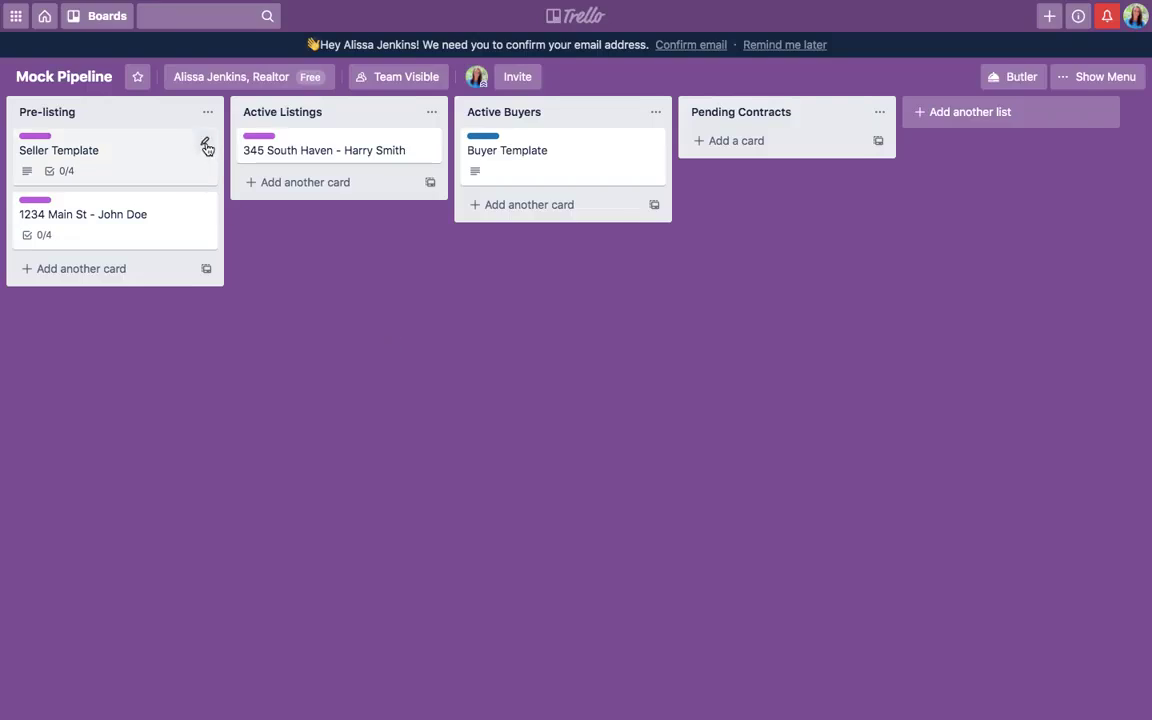
pyautogui.click(205, 145)
pyautogui.click(260, 228)
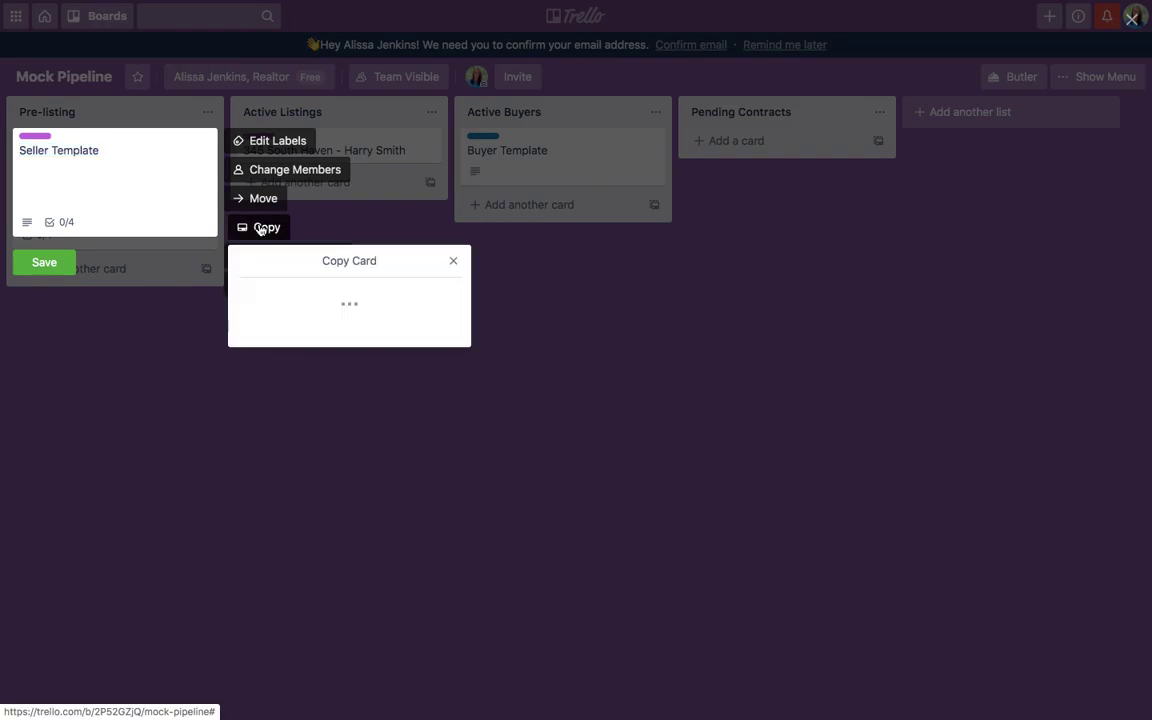
pyautogui.tripleClick(286, 314)
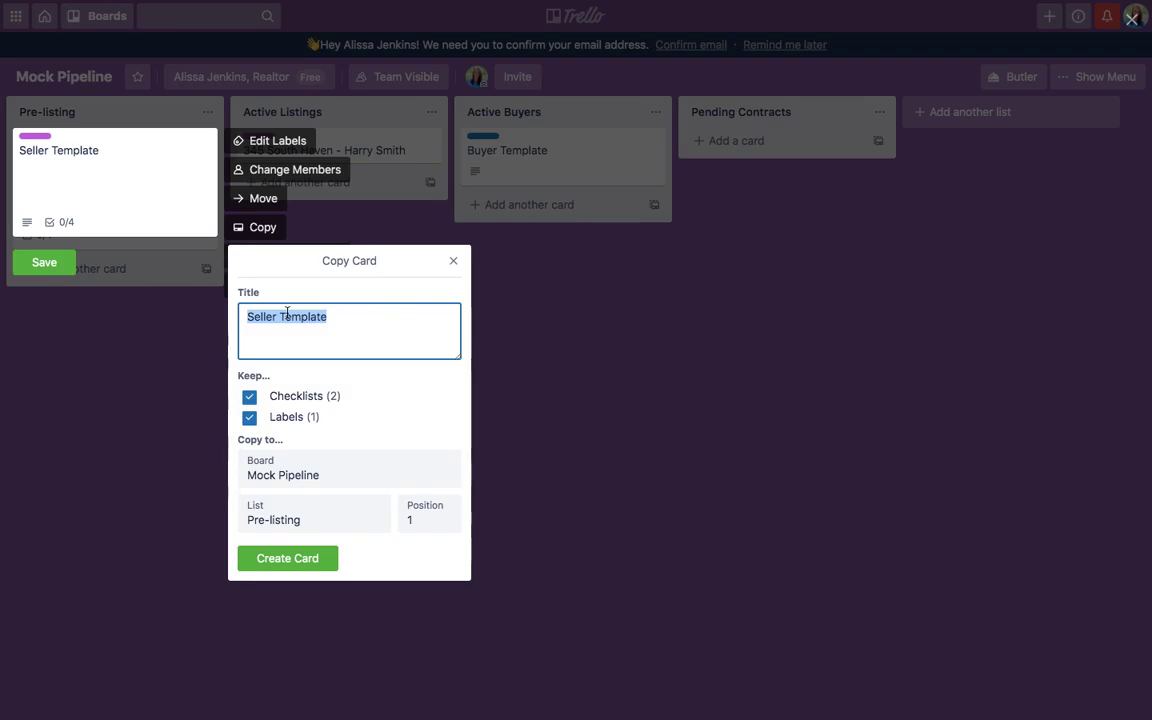
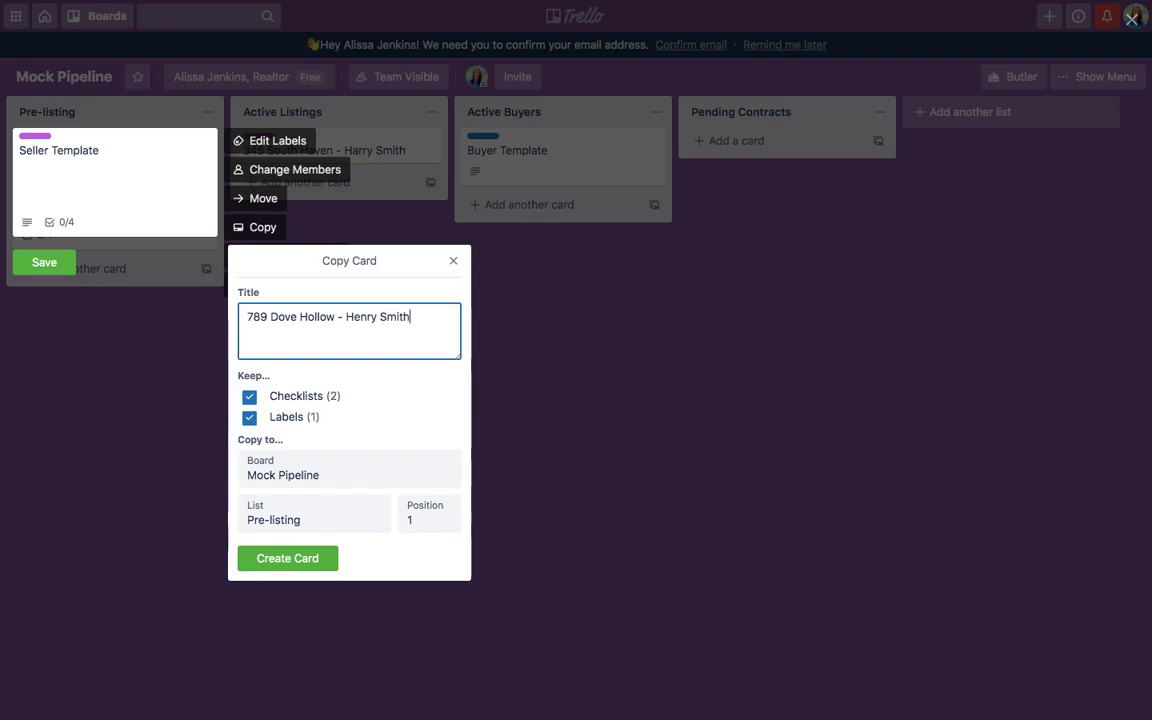
pyautogui.press('Return')
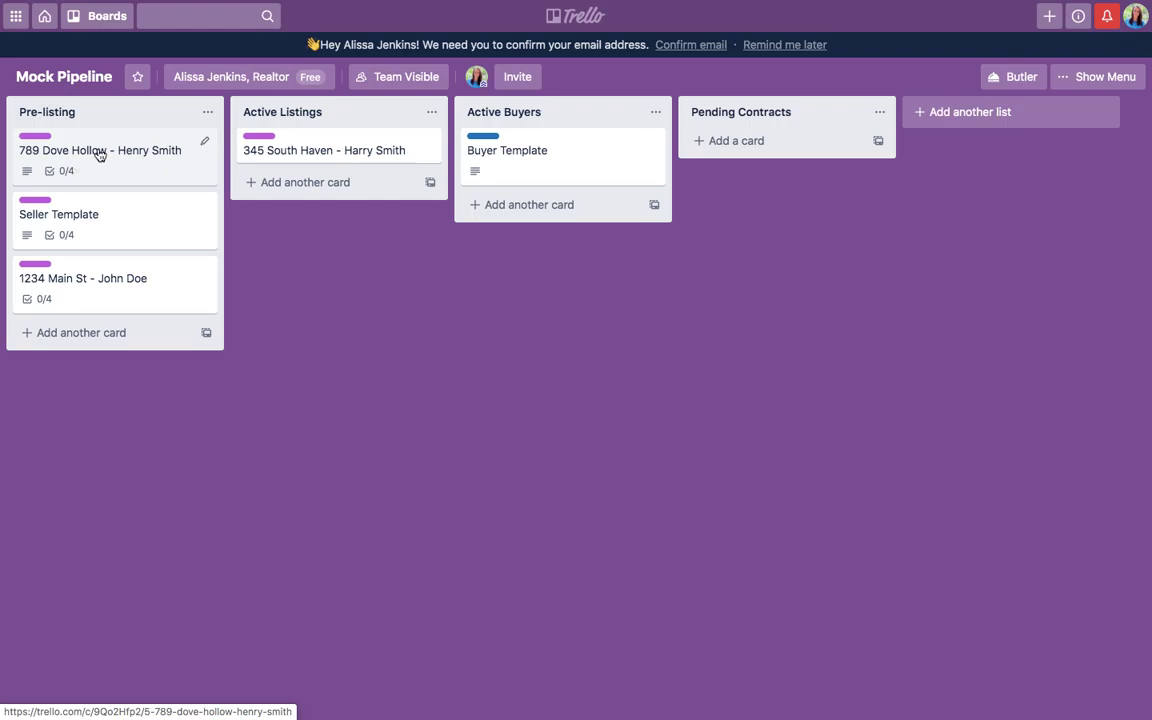
pyautogui.moveTo(99, 155); pyautogui.dragTo(99, 220)
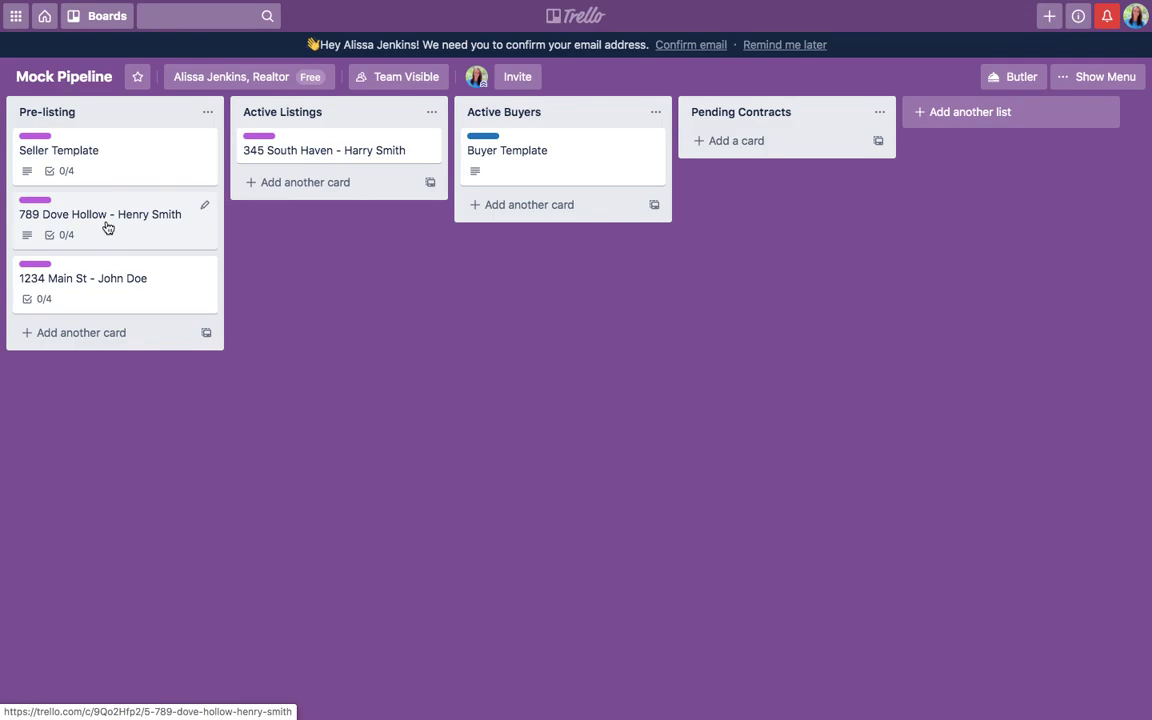
pyautogui.click(108, 228)
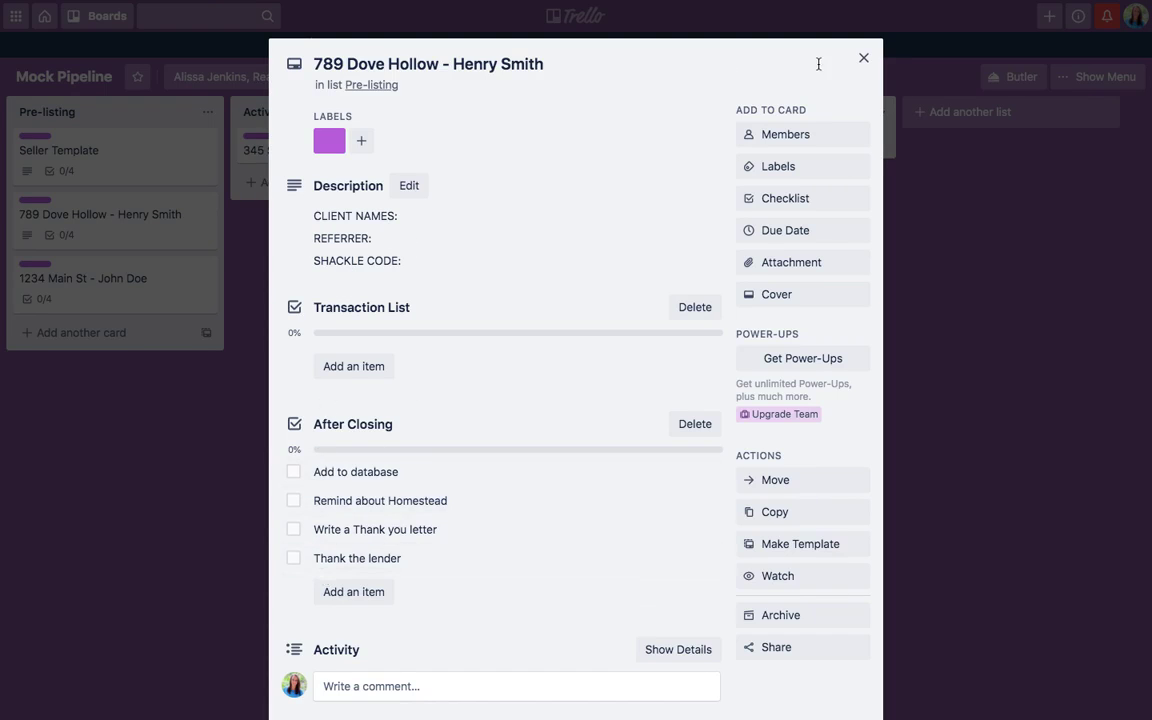
pyautogui.click(862, 59)
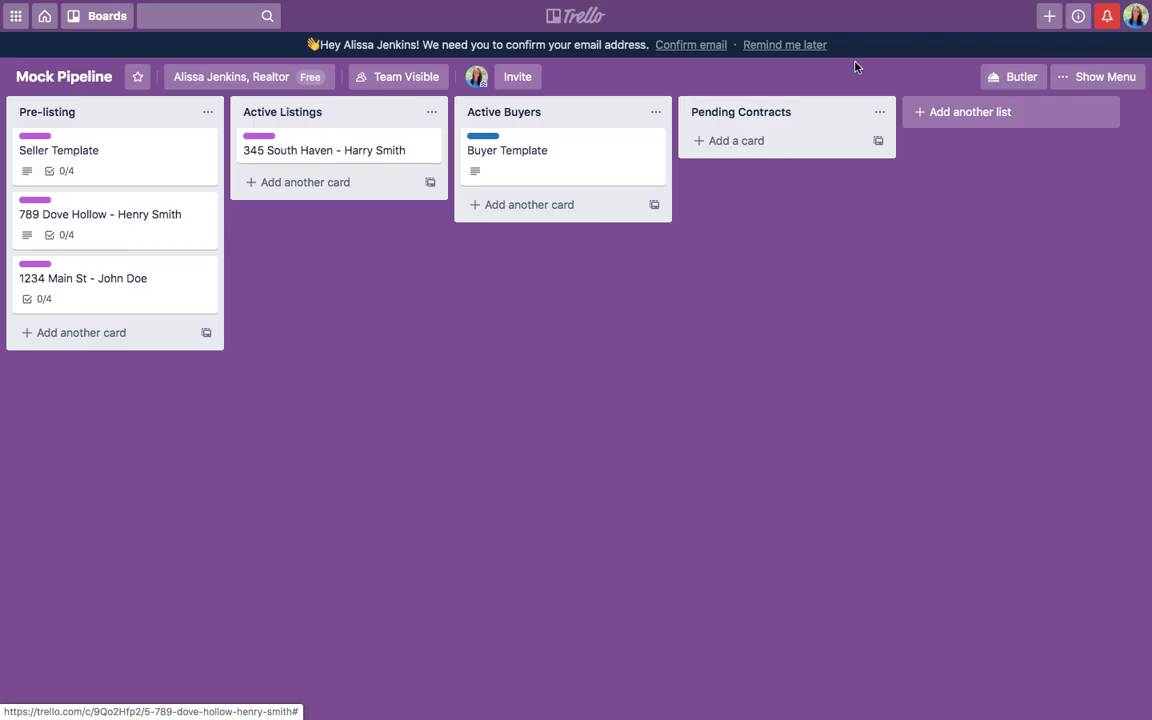
pyautogui.click(125, 234)
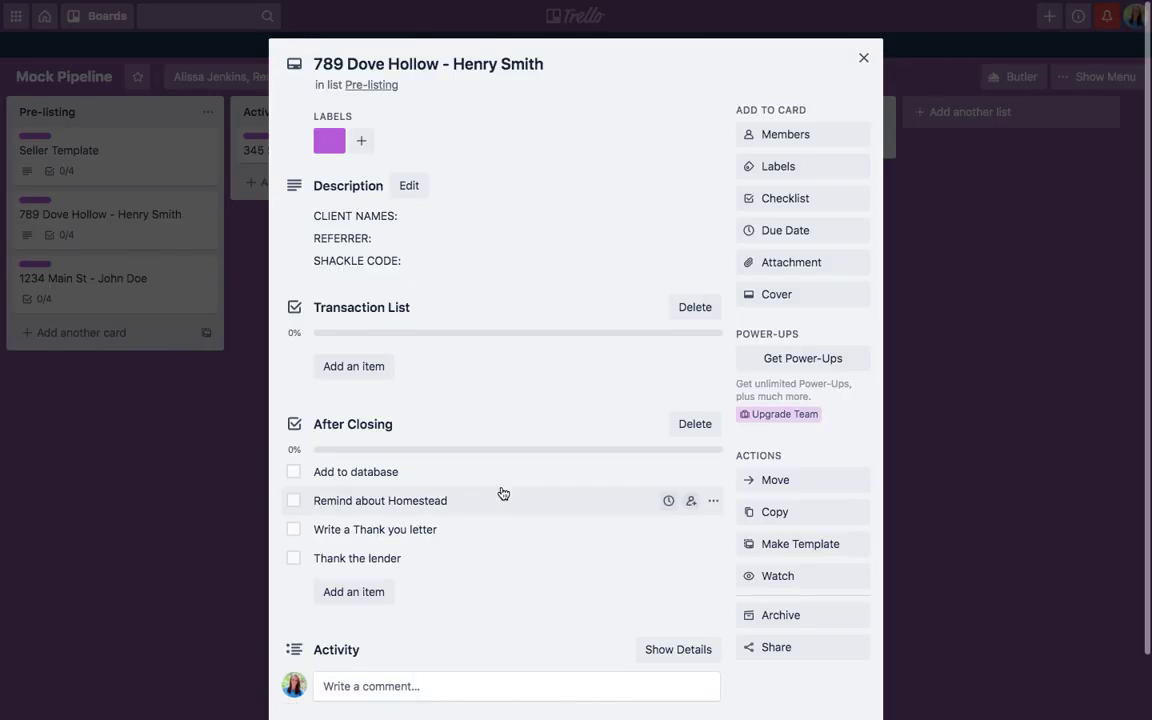
pyautogui.scroll(-1, 501, 491)
pyautogui.click(382, 614)
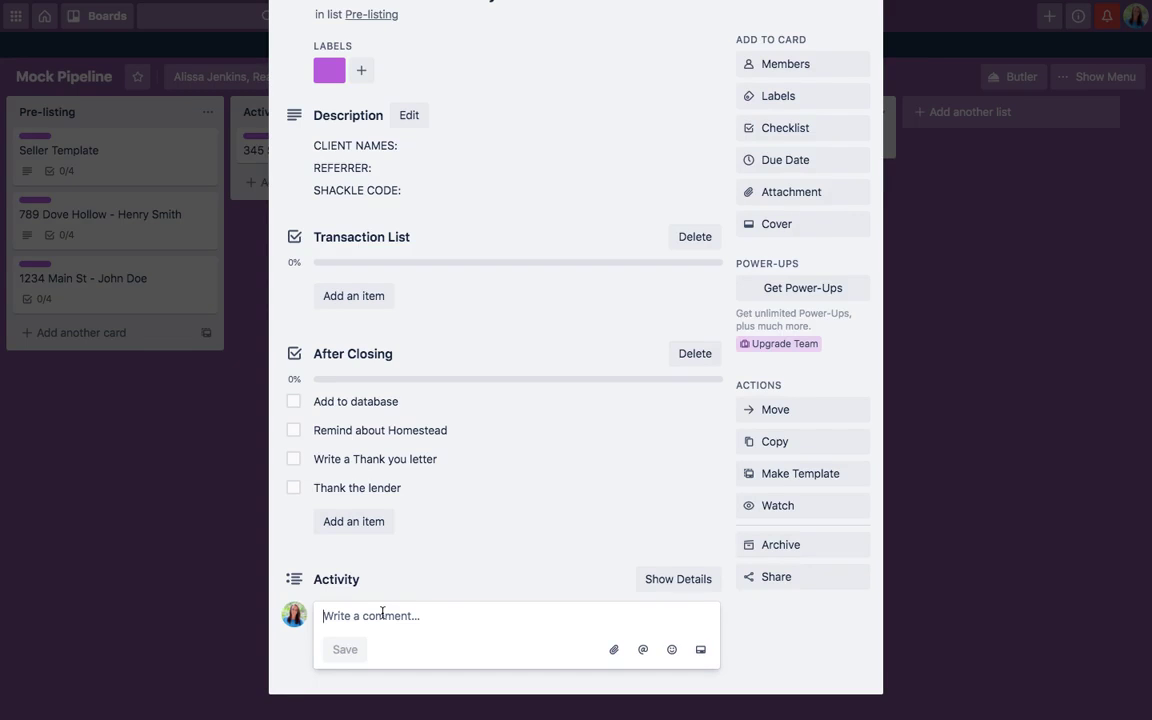
pyautogui.write('new cou')
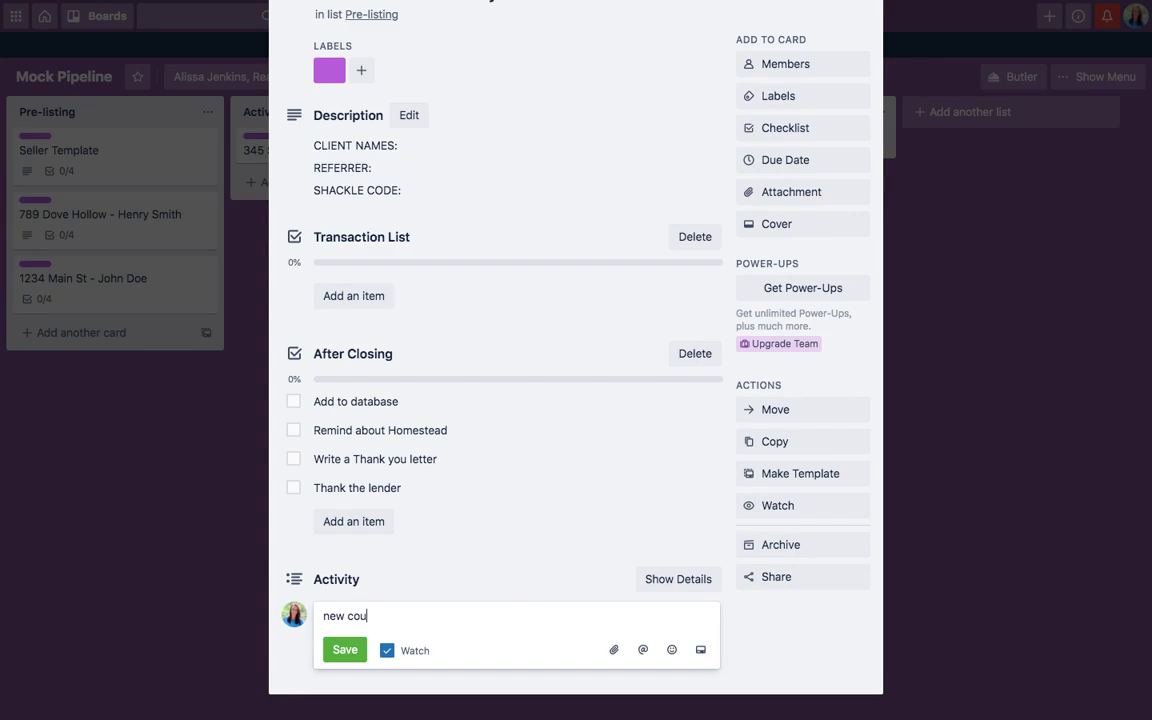
pyautogui.write('nter tops')
pyautogui.press('Return')
pyautogui.write('go')
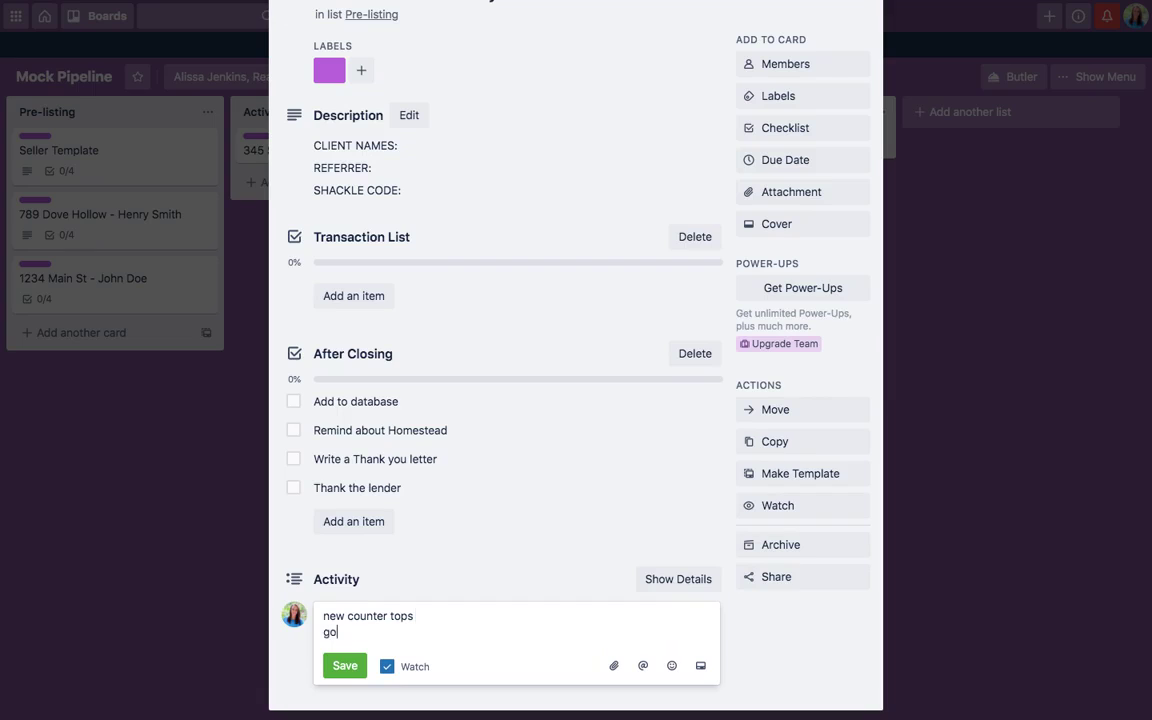
pyautogui.write('rgeous views from master bedroom')
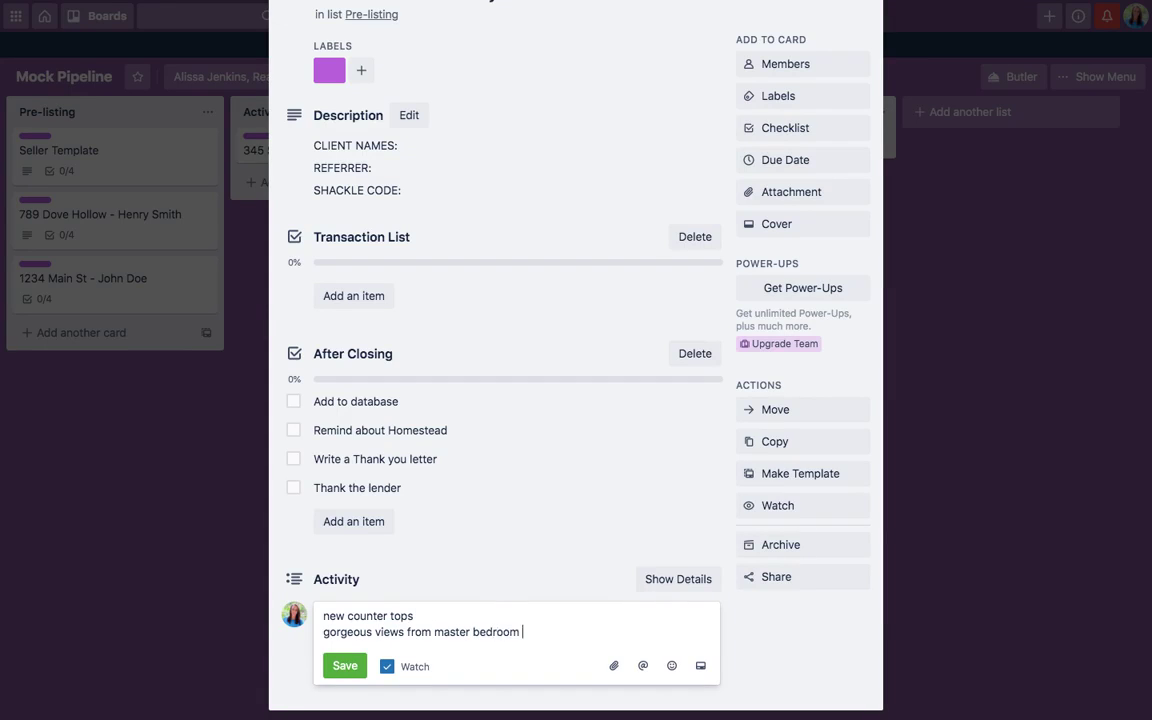
pyautogui.press('Return')
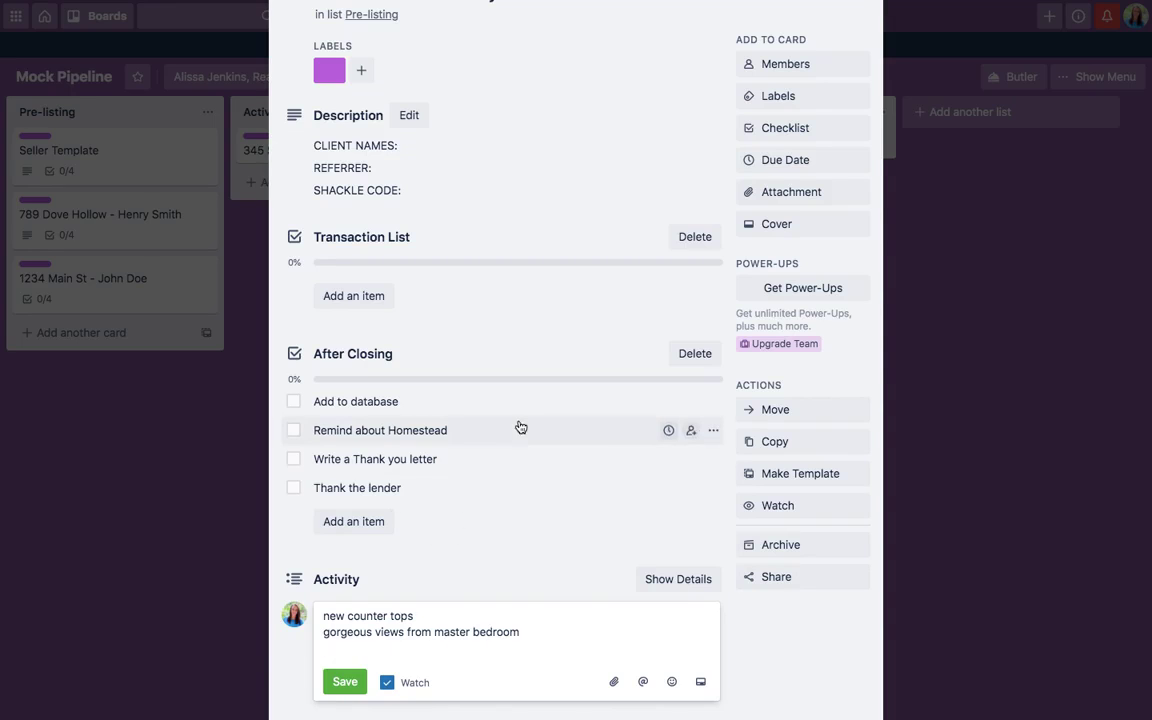
pyautogui.scroll(-2, 520, 427)
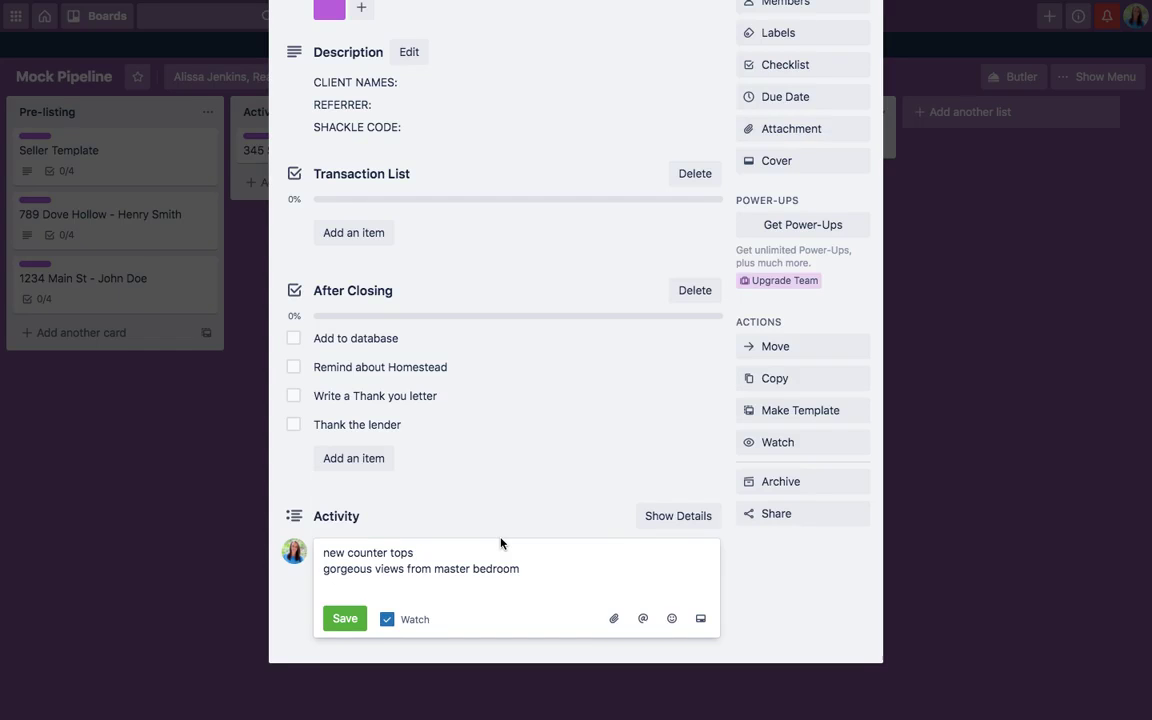
pyautogui.scroll(4, 501, 542)
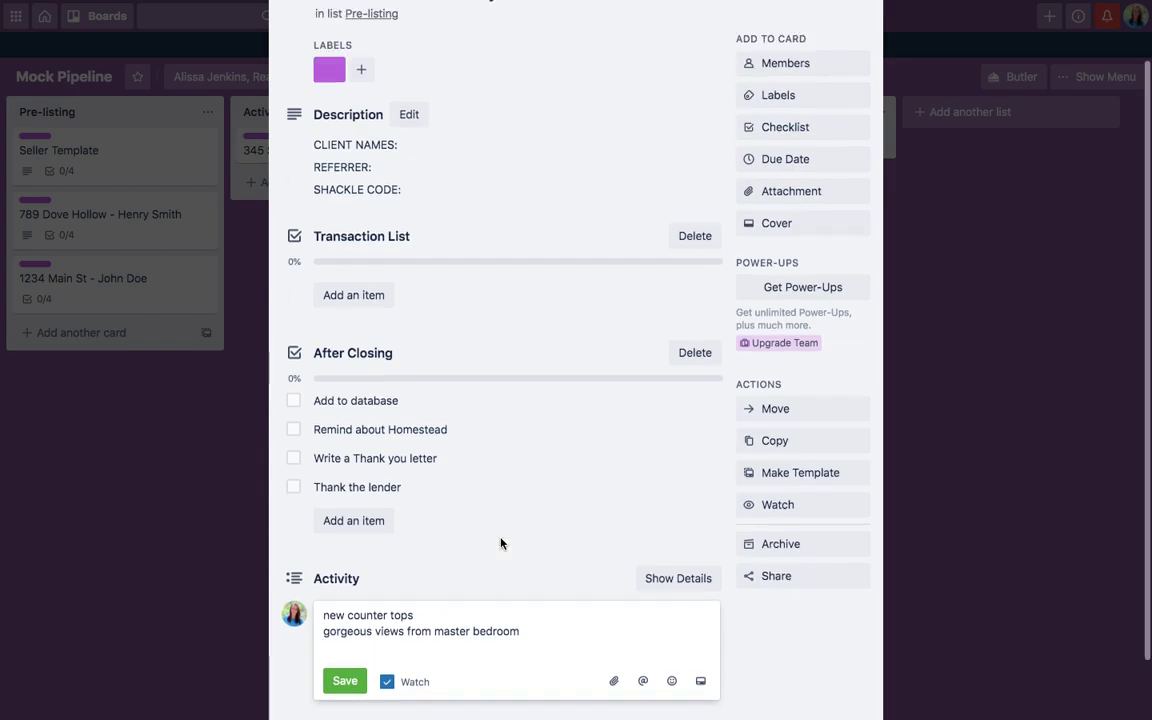
pyautogui.click(863, 58)
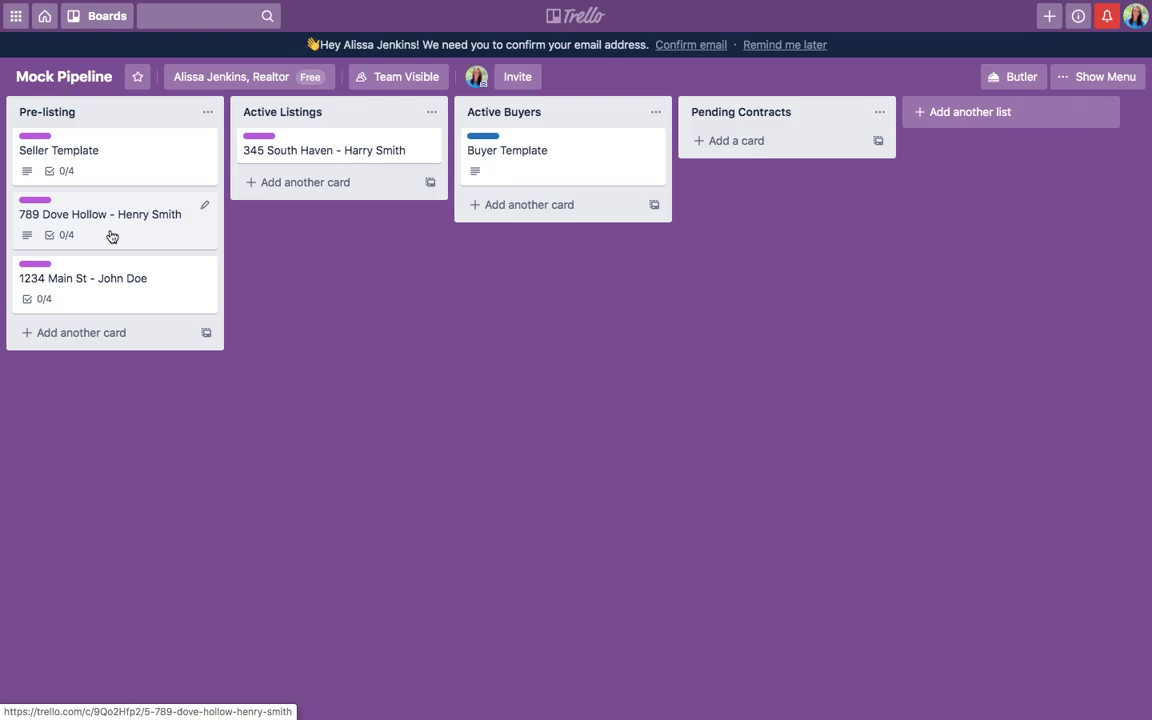
pyautogui.moveTo(110, 234); pyautogui.dragTo(331, 209)
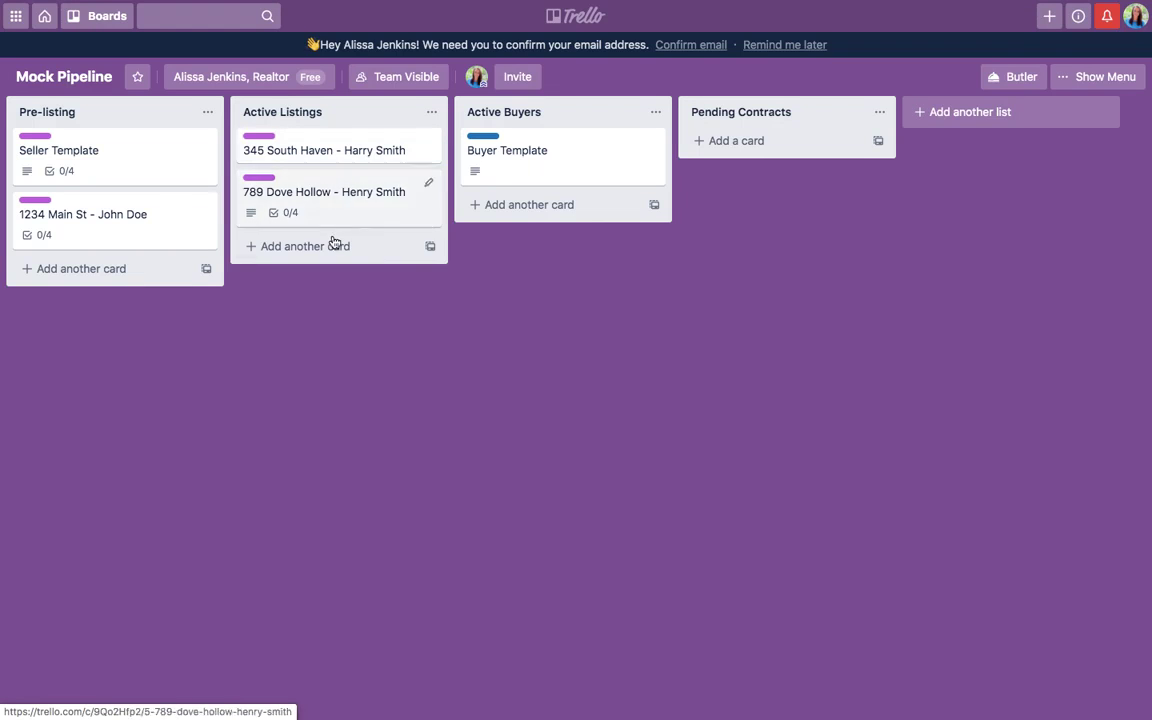
pyautogui.moveTo(283, 184); pyautogui.dragTo(305, 212)
pyautogui.moveTo(305, 212); pyautogui.dragTo(765, 171)
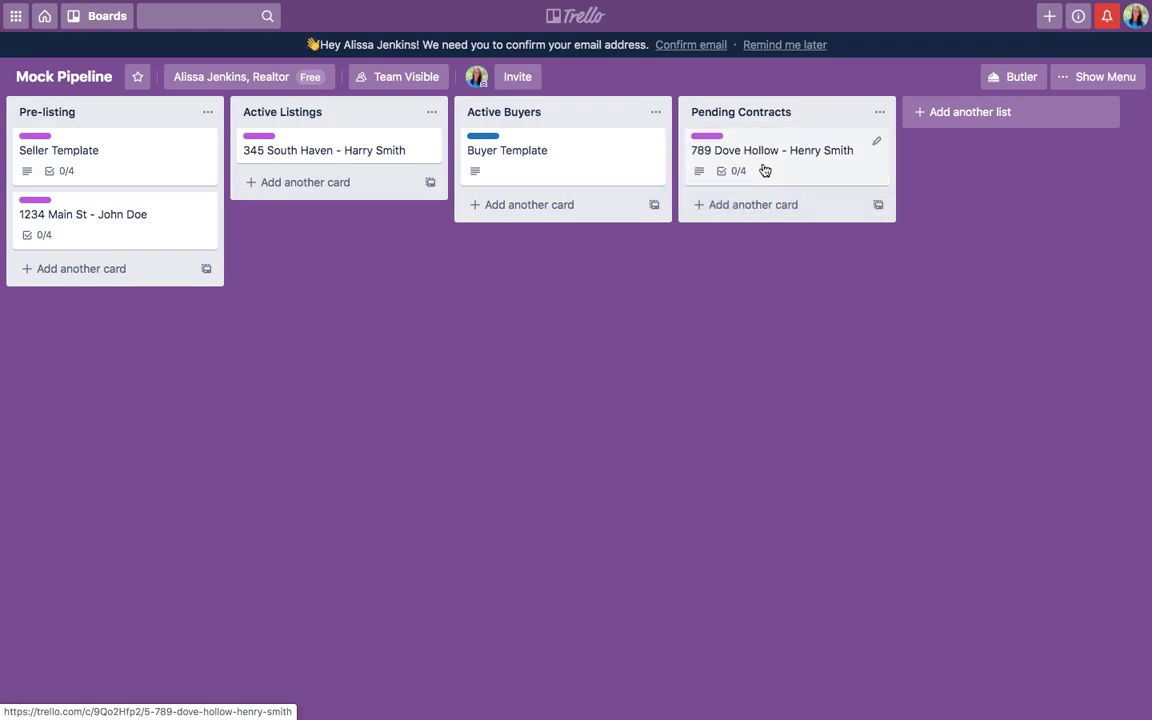
pyautogui.click(878, 145)
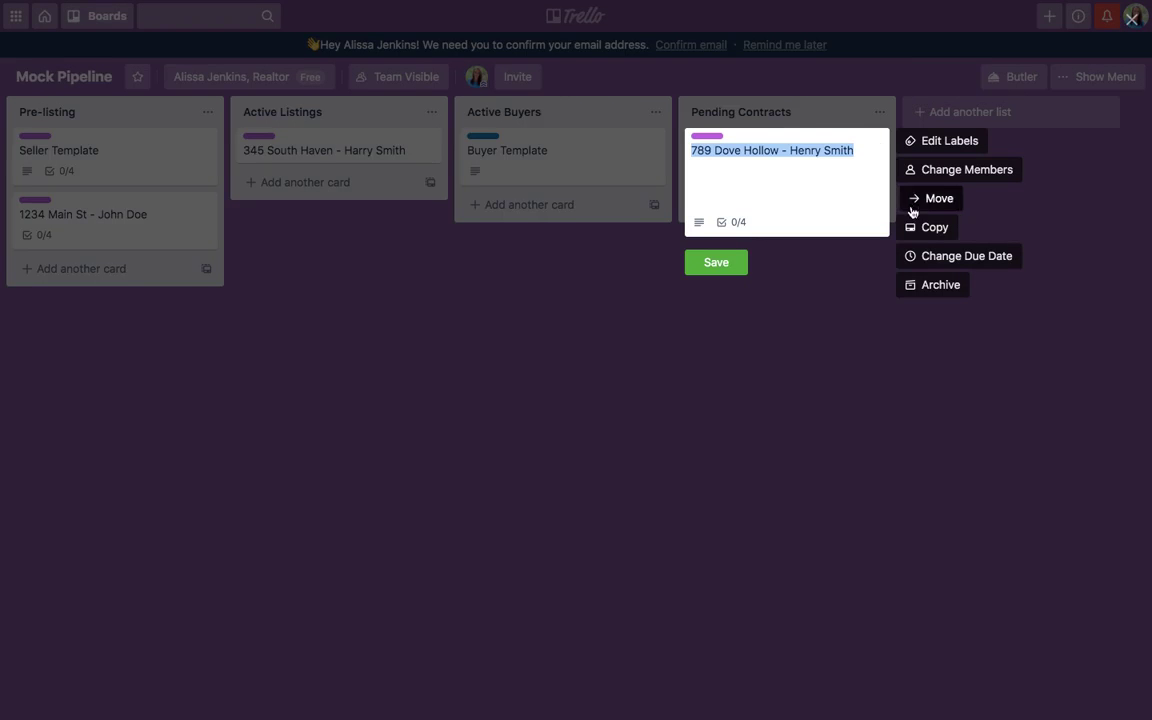
pyautogui.click(874, 190)
pyautogui.click(836, 348)
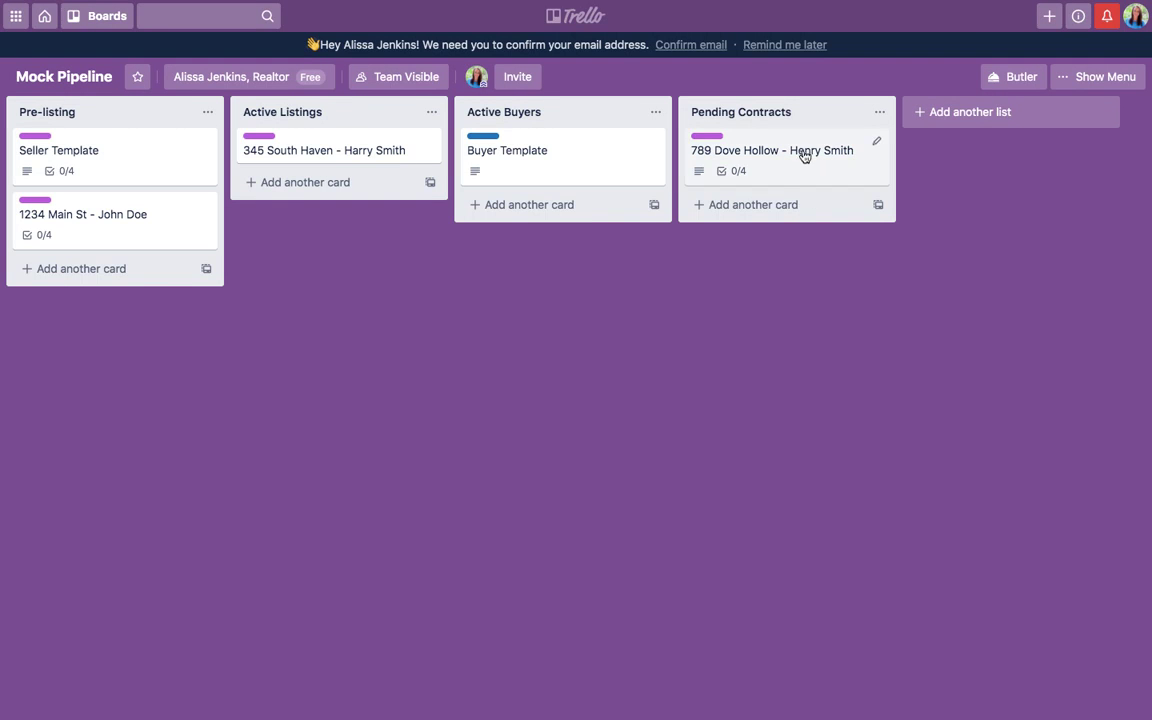
pyautogui.click(805, 155)
pyautogui.click(805, 162)
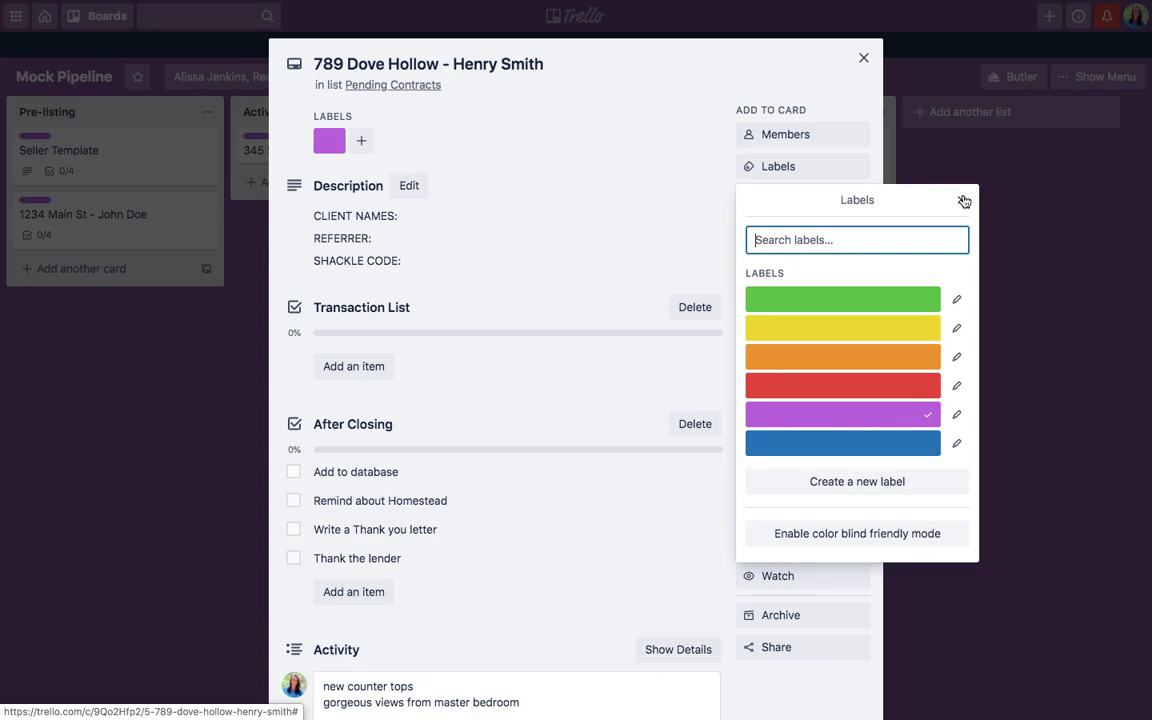
pyautogui.click(961, 199)
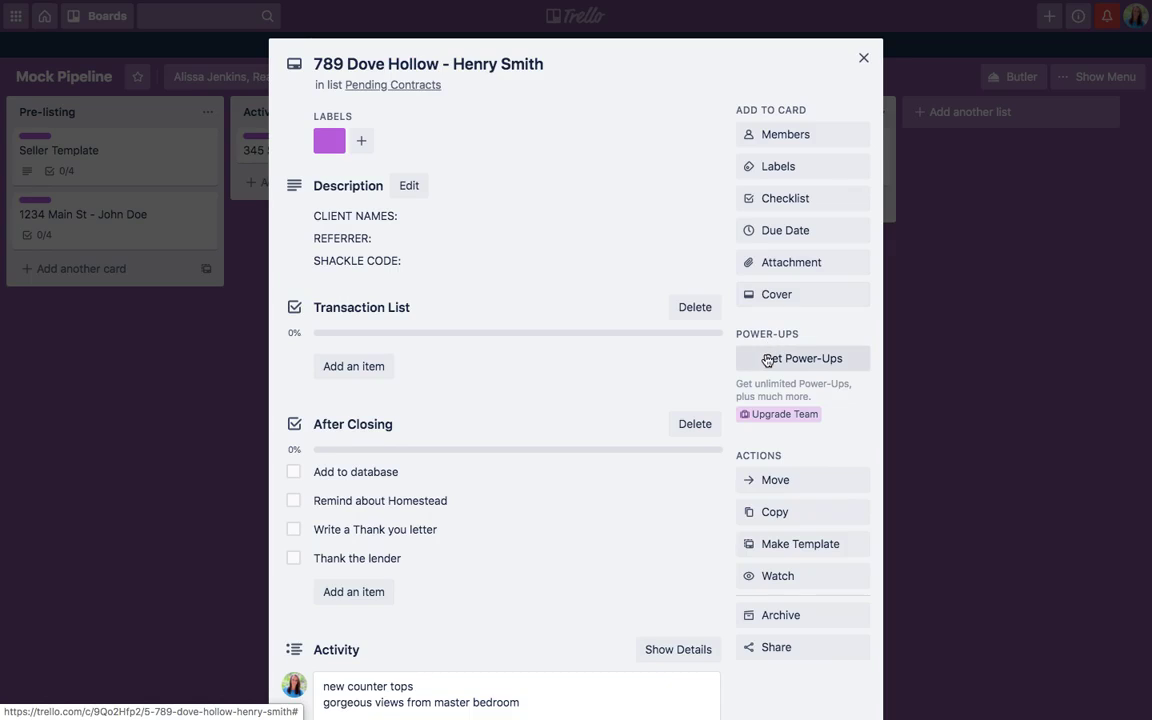
pyautogui.scroll(-1, 766, 359)
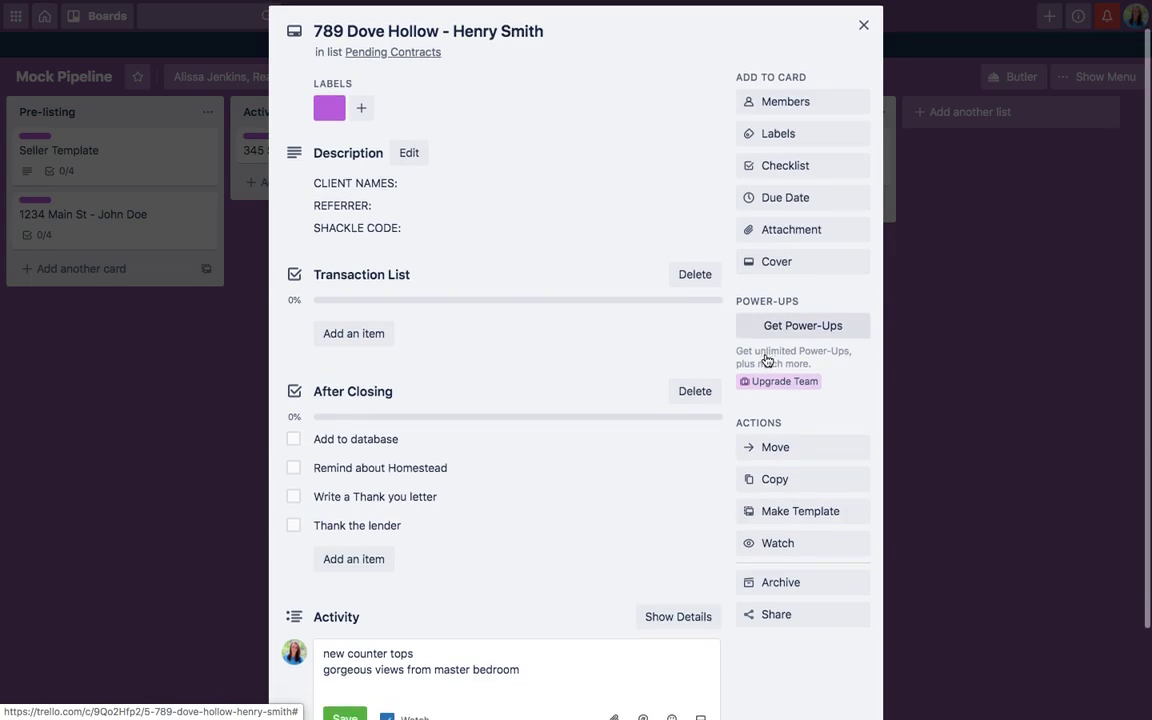
pyautogui.click(782, 198)
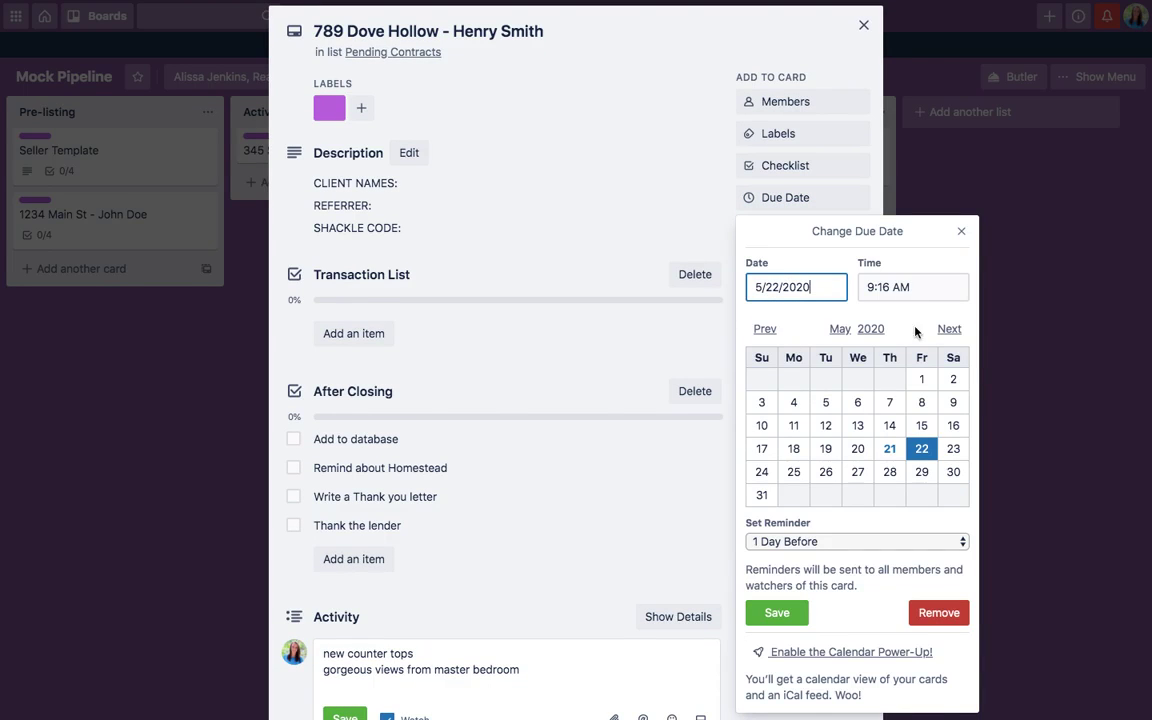
pyautogui.click(949, 330)
pyautogui.click(921, 425)
pyautogui.click(778, 591)
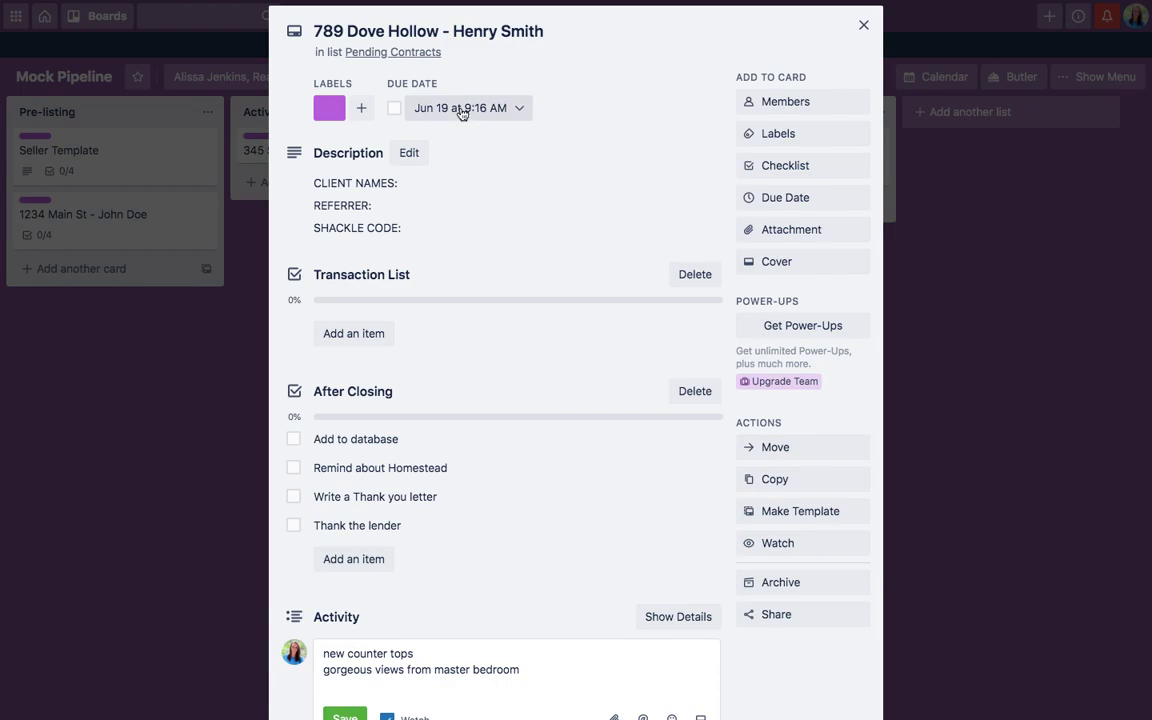
pyautogui.click(864, 26)
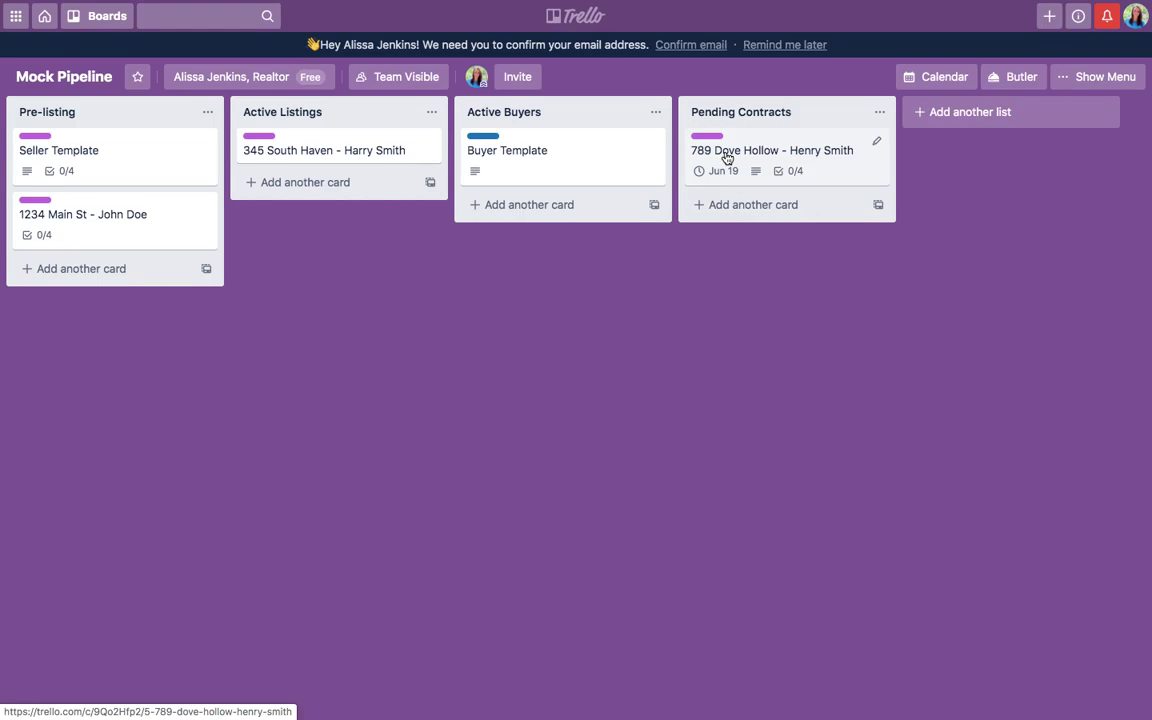
pyautogui.moveTo(383, 149); pyautogui.dragTo(742, 128)
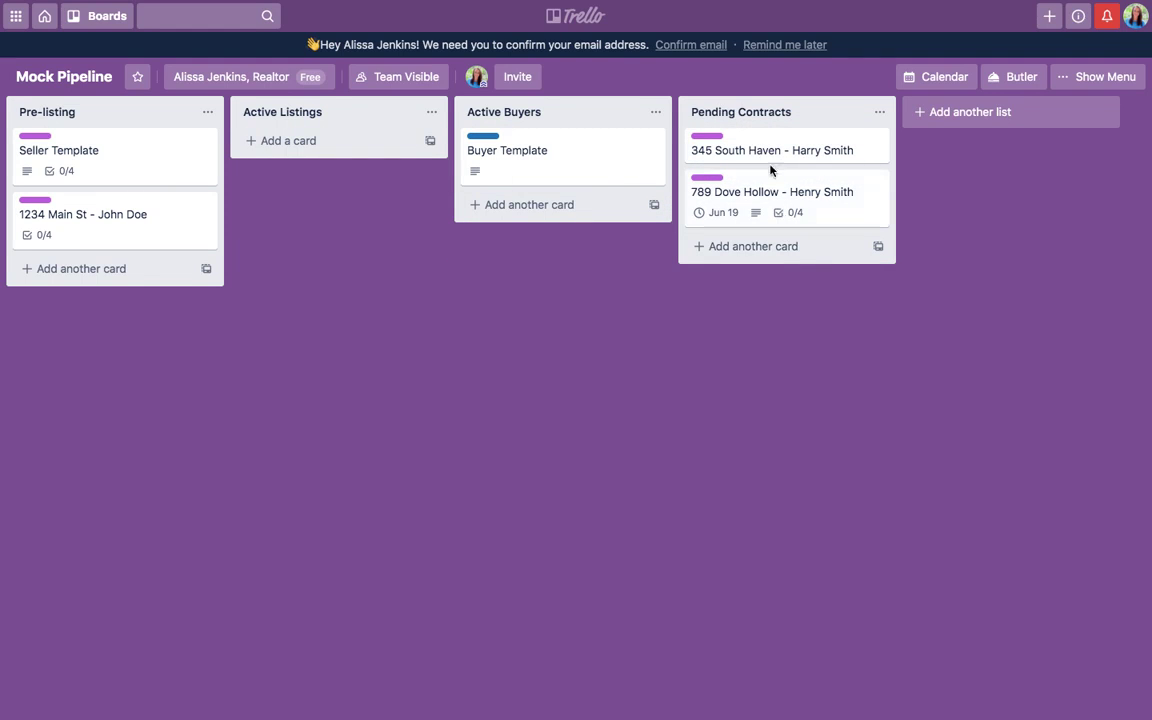
pyautogui.moveTo(777, 160); pyautogui.dragTo(352, 165)
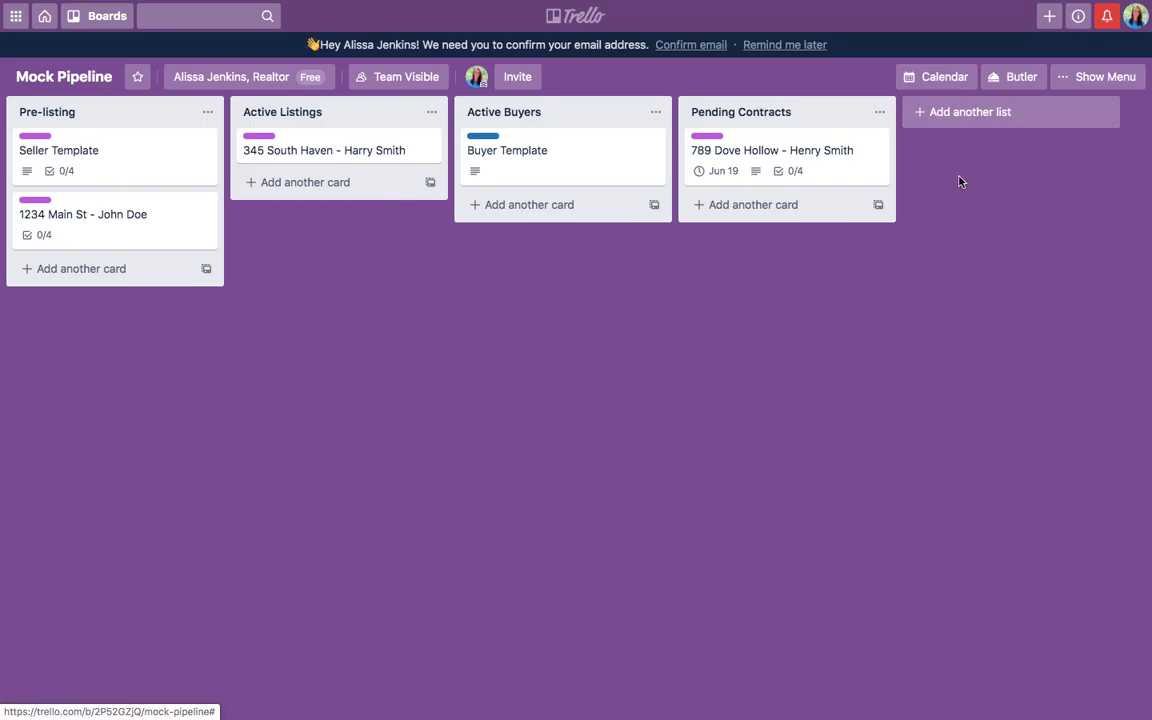
pyautogui.click(960, 116)
pyautogui.click(946, 226)
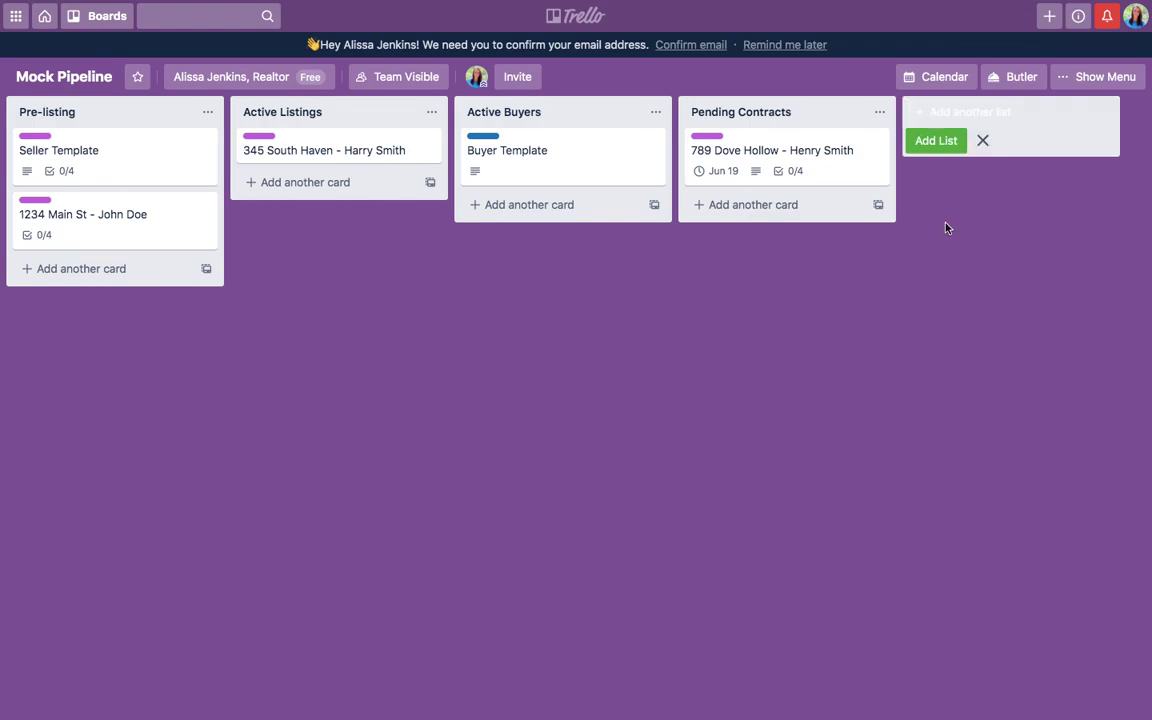
pyautogui.click(962, 118)
pyautogui.write('Cl')
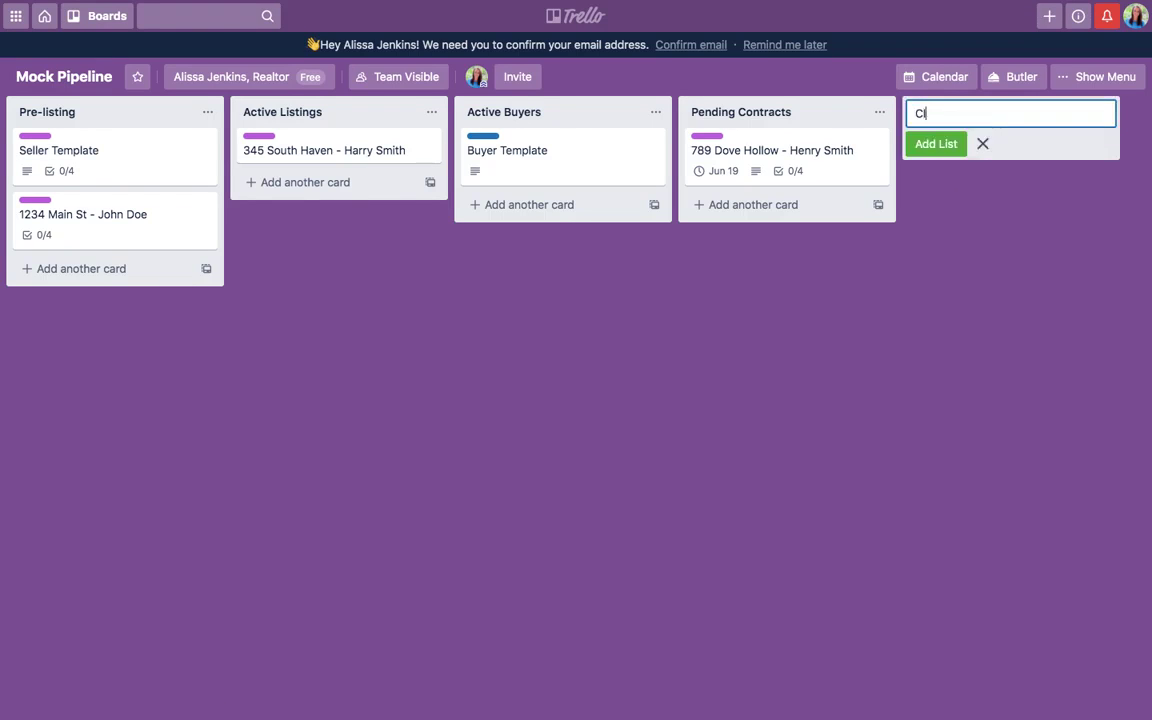
pyautogui.write('osed - n')
pyautogui.write('but not completed')
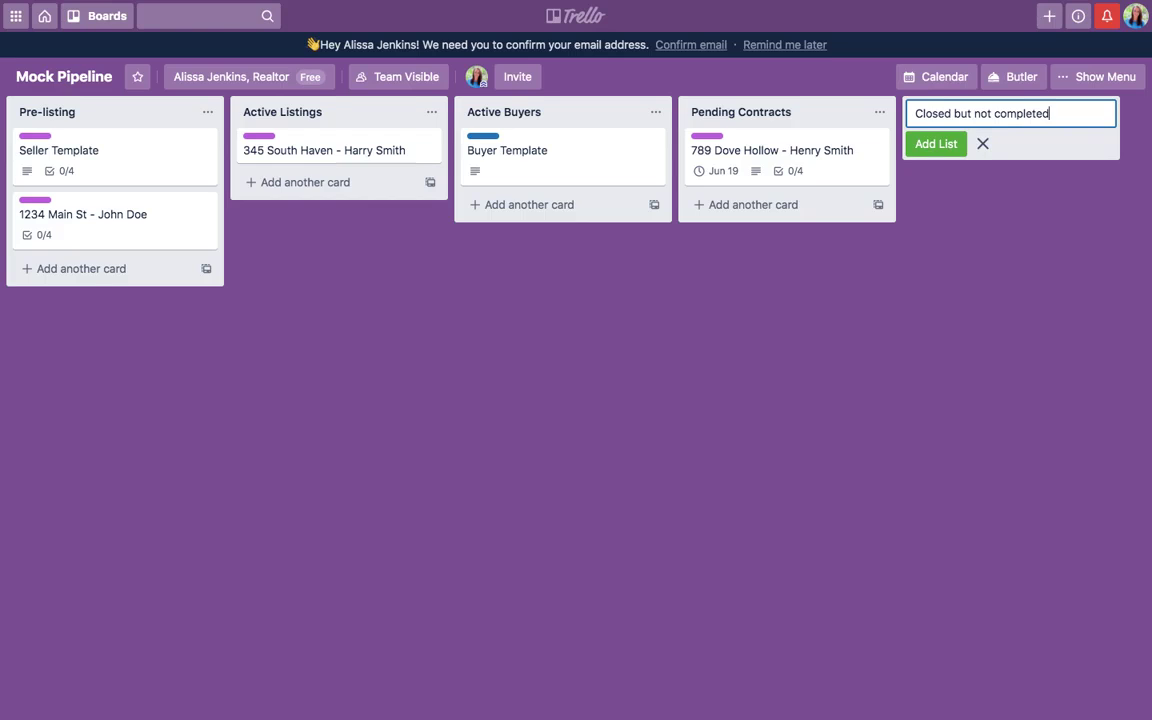
pyautogui.press('Return')
pyautogui.hscroll(-5, 795, 239)
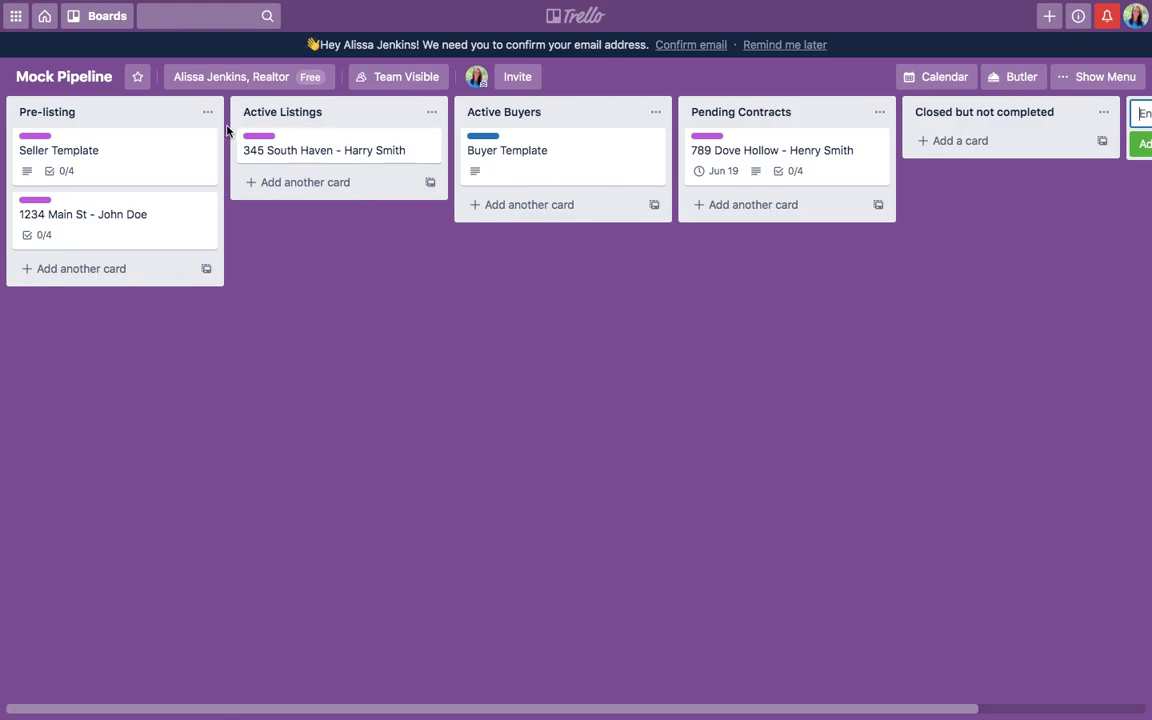
pyautogui.moveTo(768, 163); pyautogui.dragTo(962, 152)
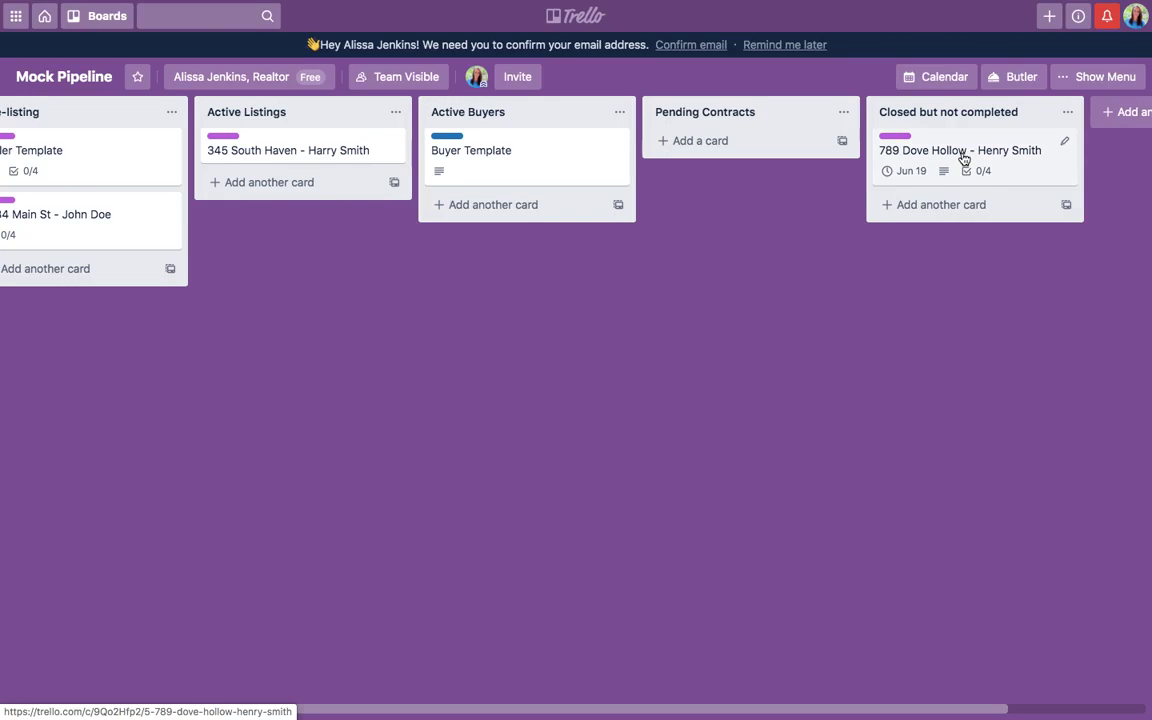
# Tick Add to database, Remind about Homestead, Thank you letter and Thank the lender on the card.
pyautogui.click(962, 155)
pyautogui.scroll(-3, 586, 390)
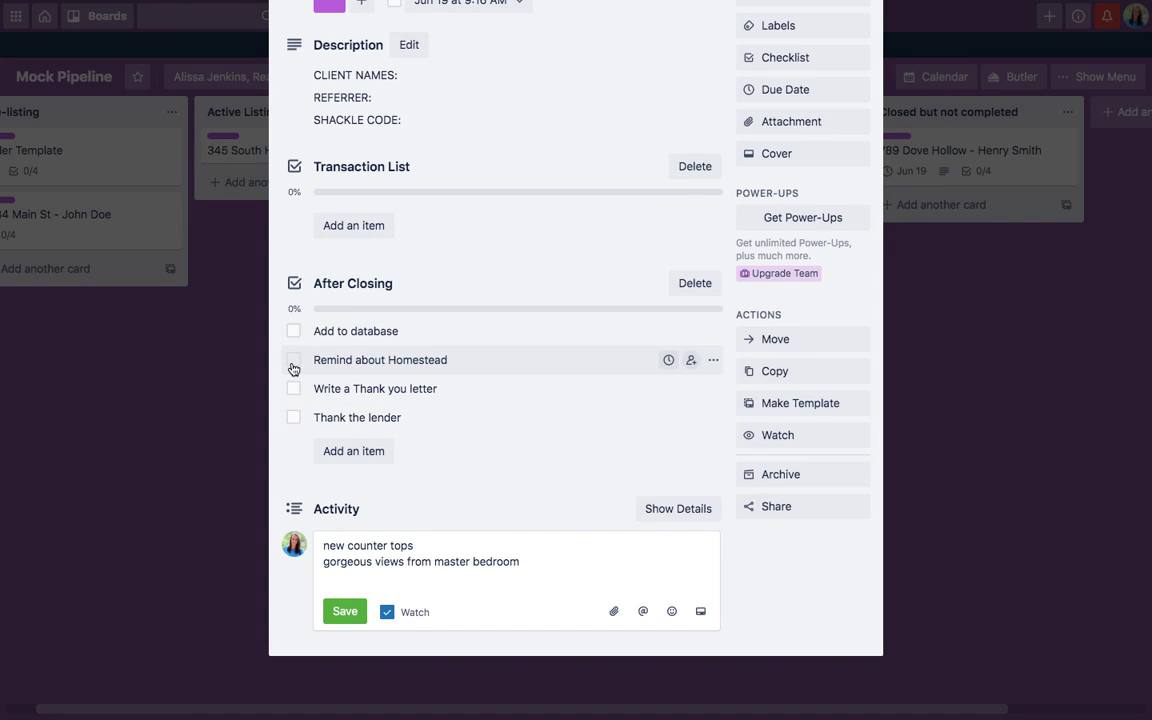
pyautogui.click(296, 333)
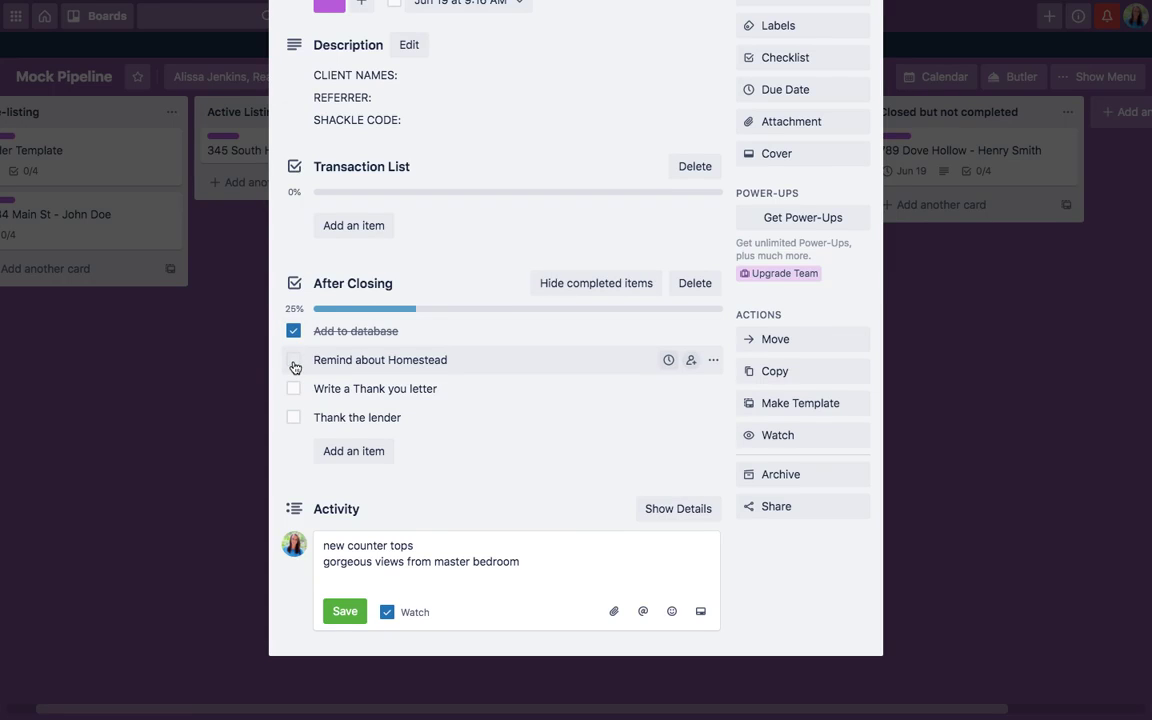
pyautogui.click(293, 362)
pyautogui.click(294, 390)
pyautogui.click(295, 418)
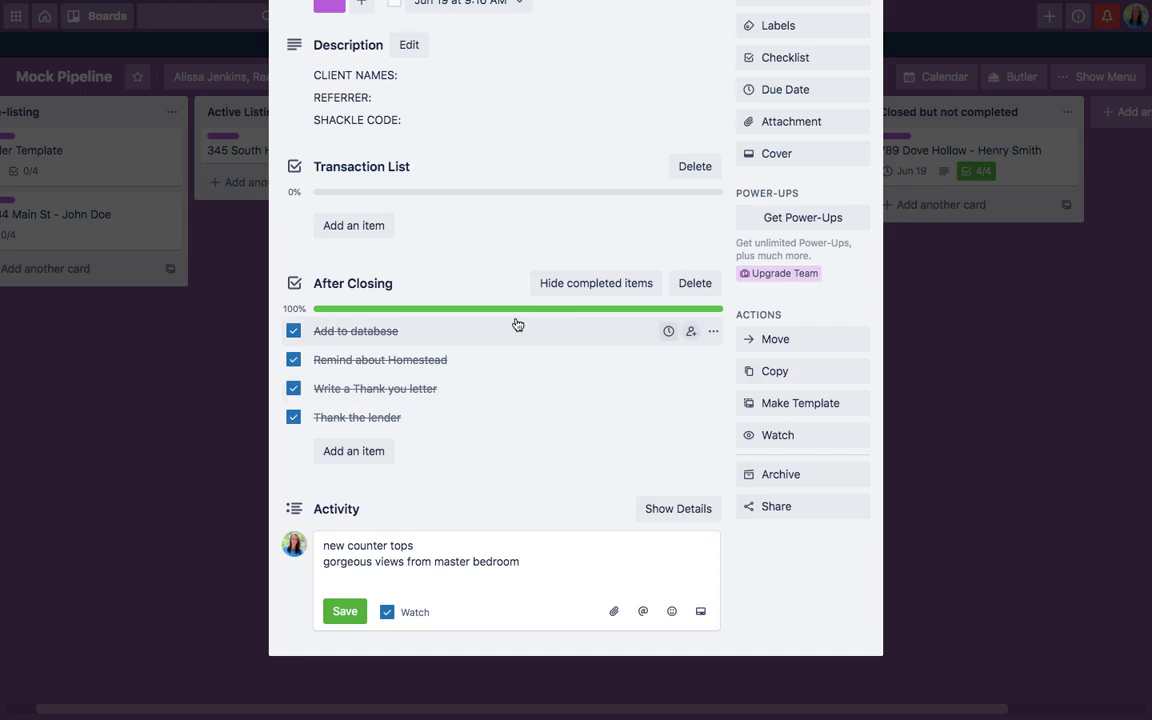
pyautogui.scroll(1, 514, 324)
pyautogui.scroll(3, 411, 373)
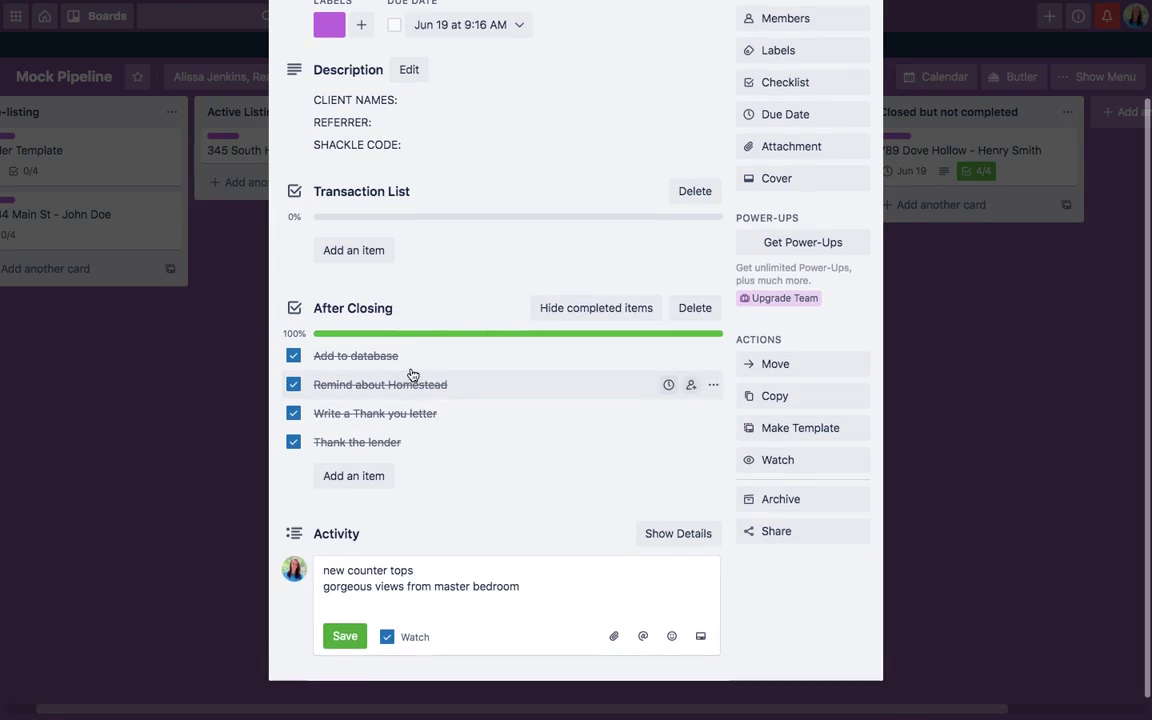
pyautogui.click(863, 57)
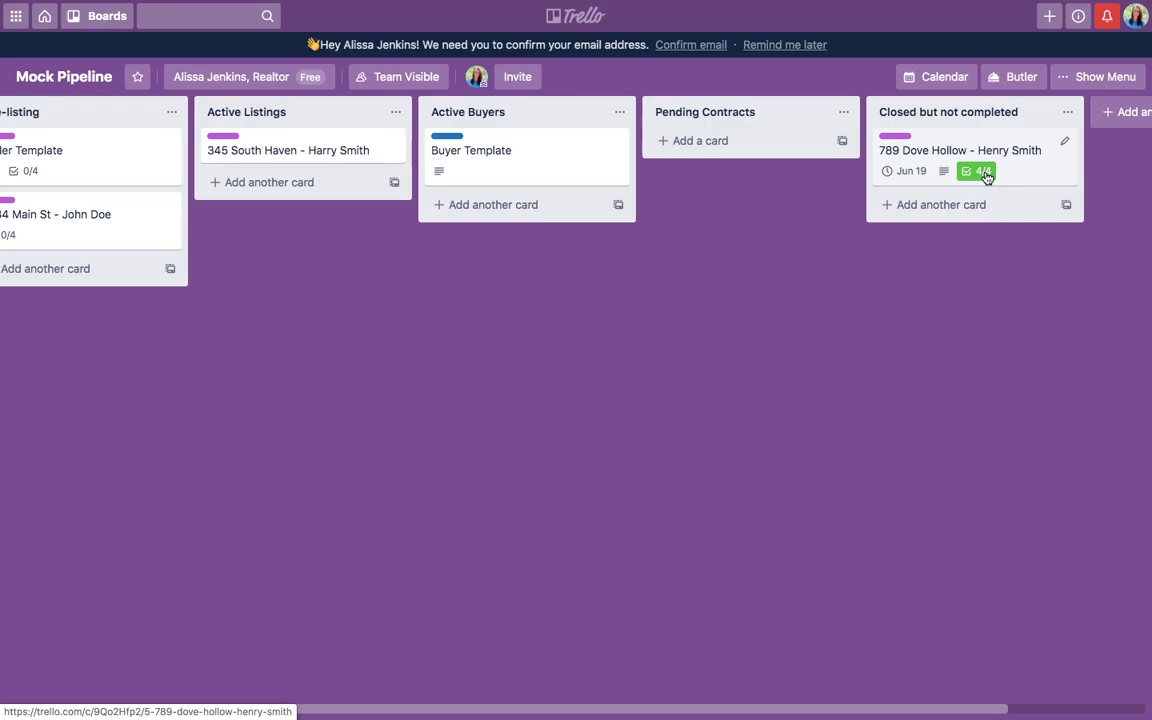
pyautogui.click(1063, 147)
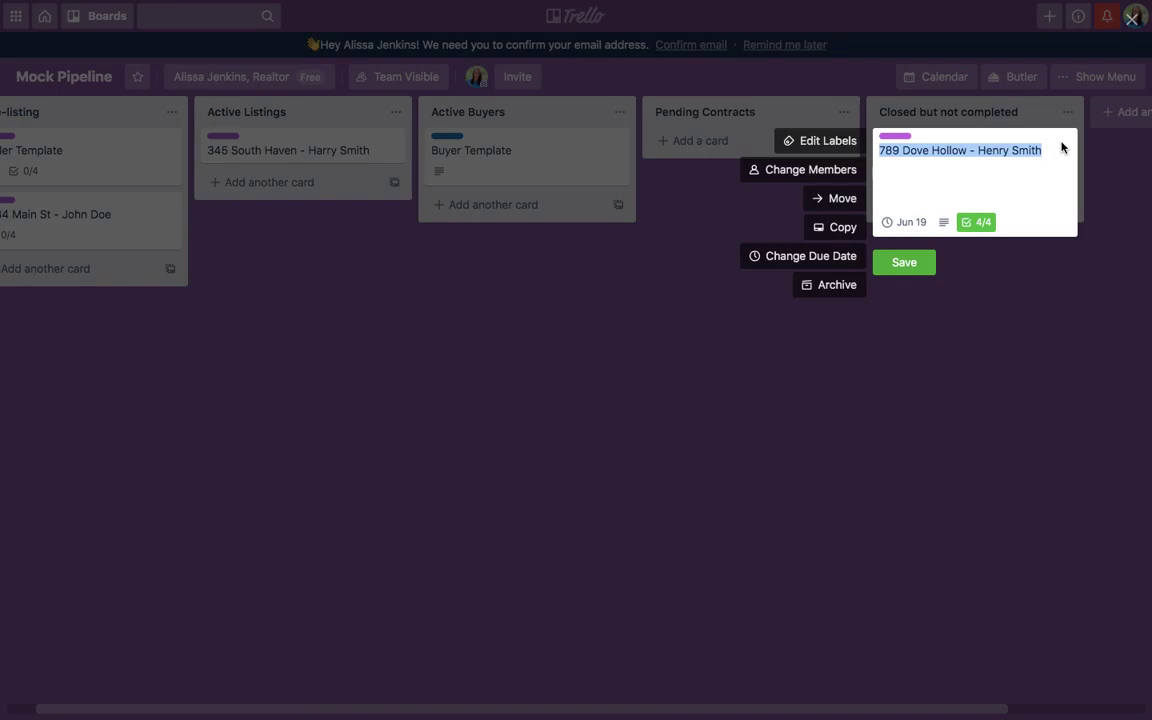
pyautogui.click(1041, 393)
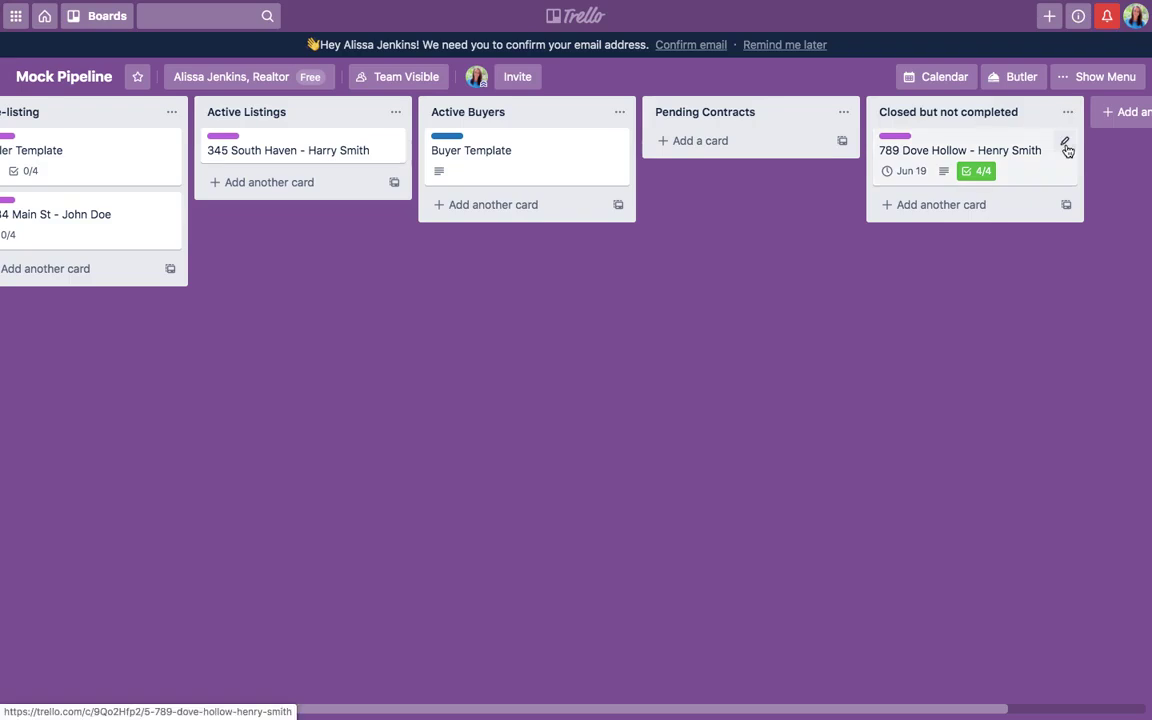
pyautogui.click(1065, 147)
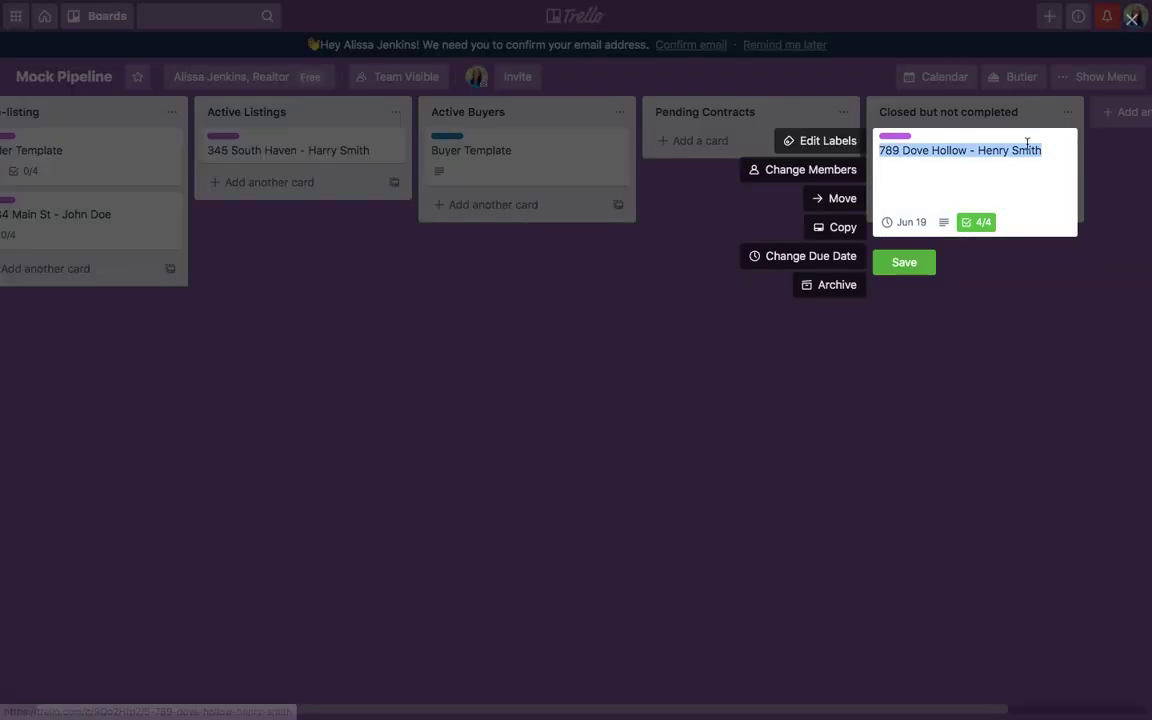
pyautogui.click(830, 287)
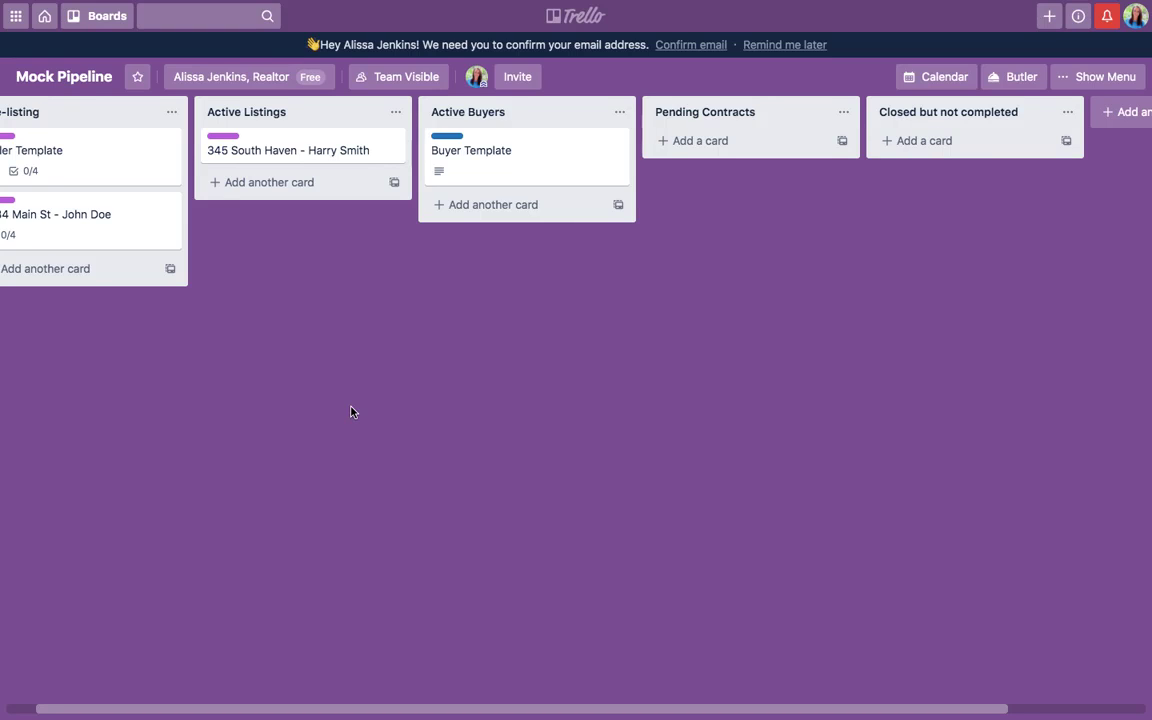
pyautogui.hscroll(-2, 479, 397)
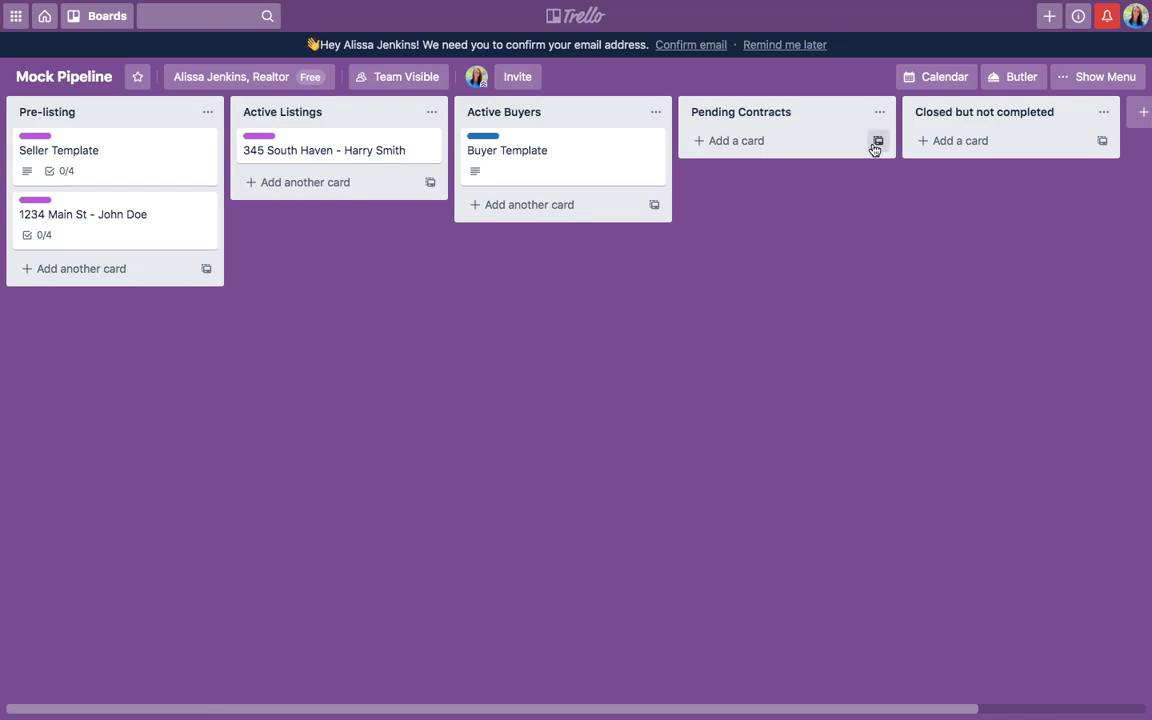
# Add a new list named 'PreListing' at the right end of the board.
pyautogui.hscroll(5, 890, 142)
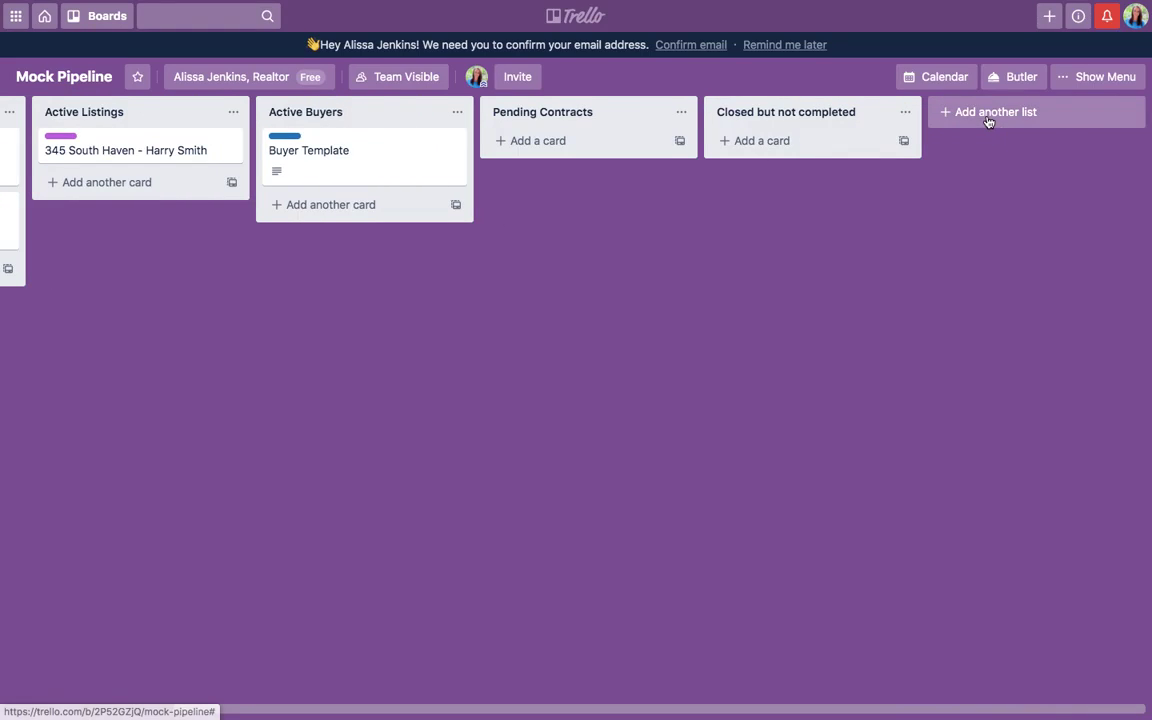
pyautogui.click(987, 119)
pyautogui.write('Pre')
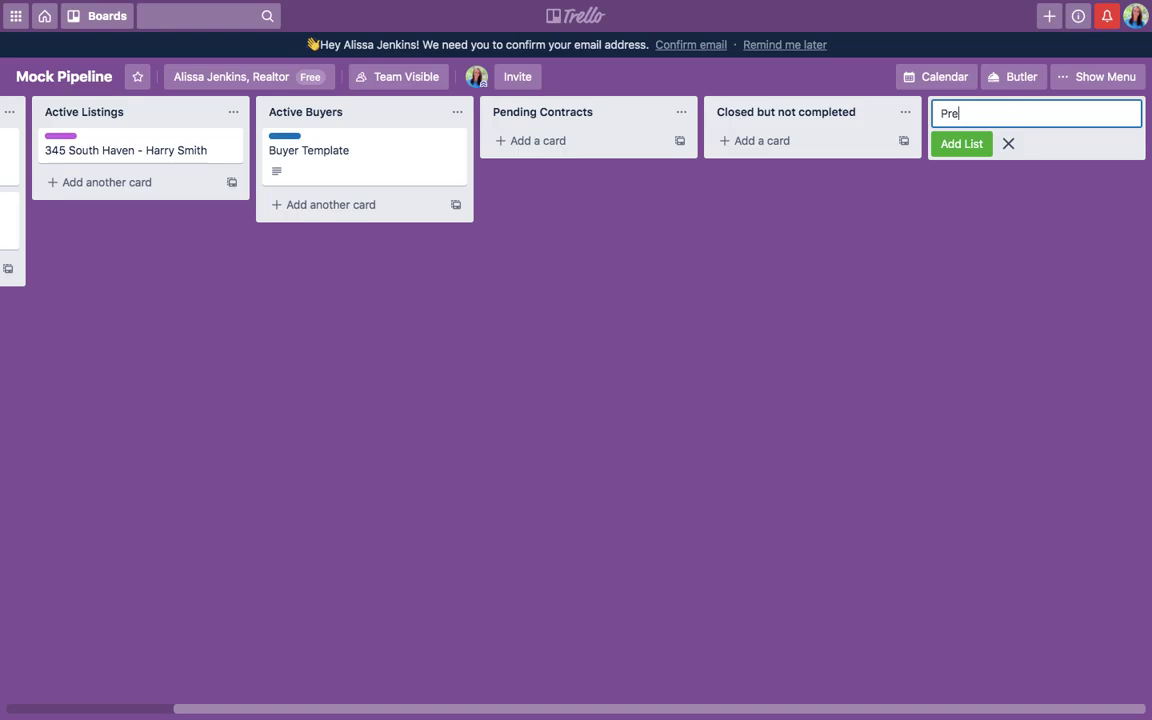
pyautogui.write('Listing')
pyautogui.press('Return')
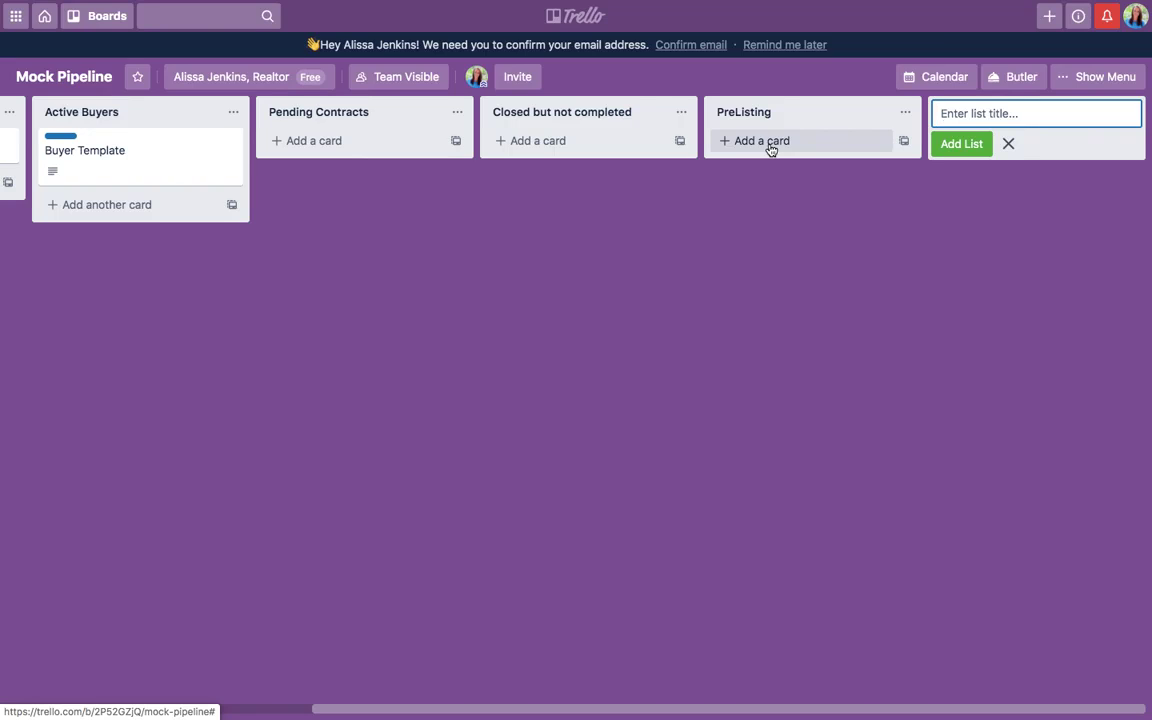
# Add a 'Seller Template' card to the PreListing list.
pyautogui.click(769, 144)
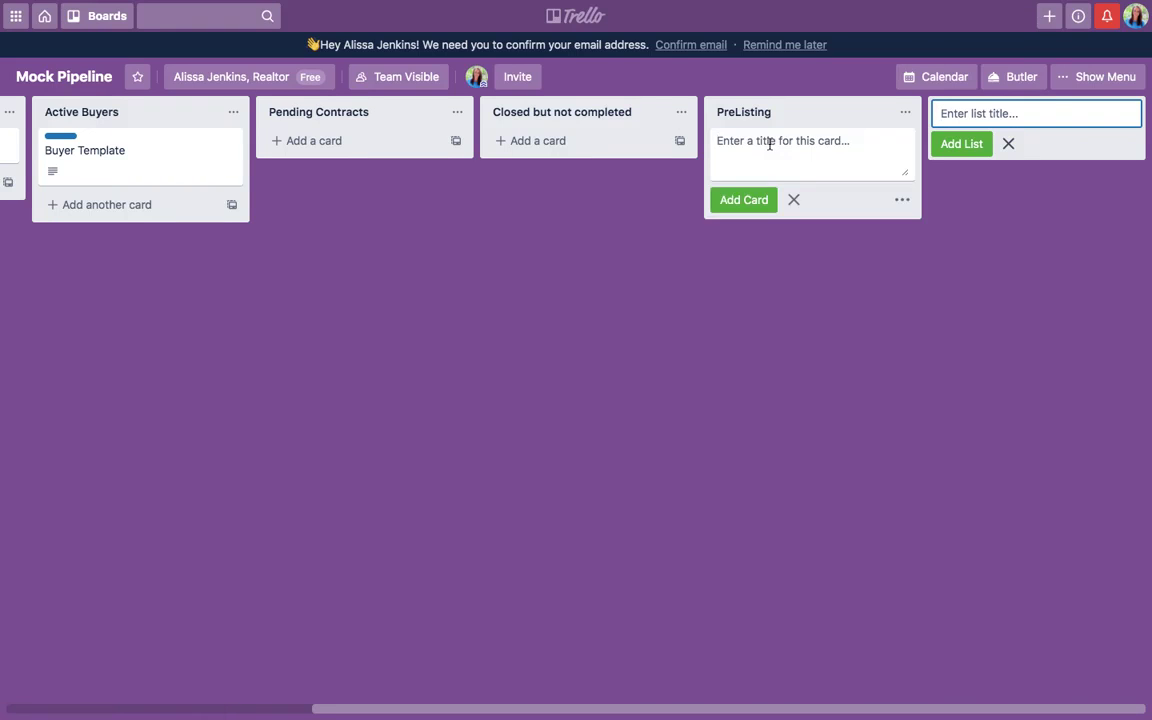
pyautogui.write('Seller Template')
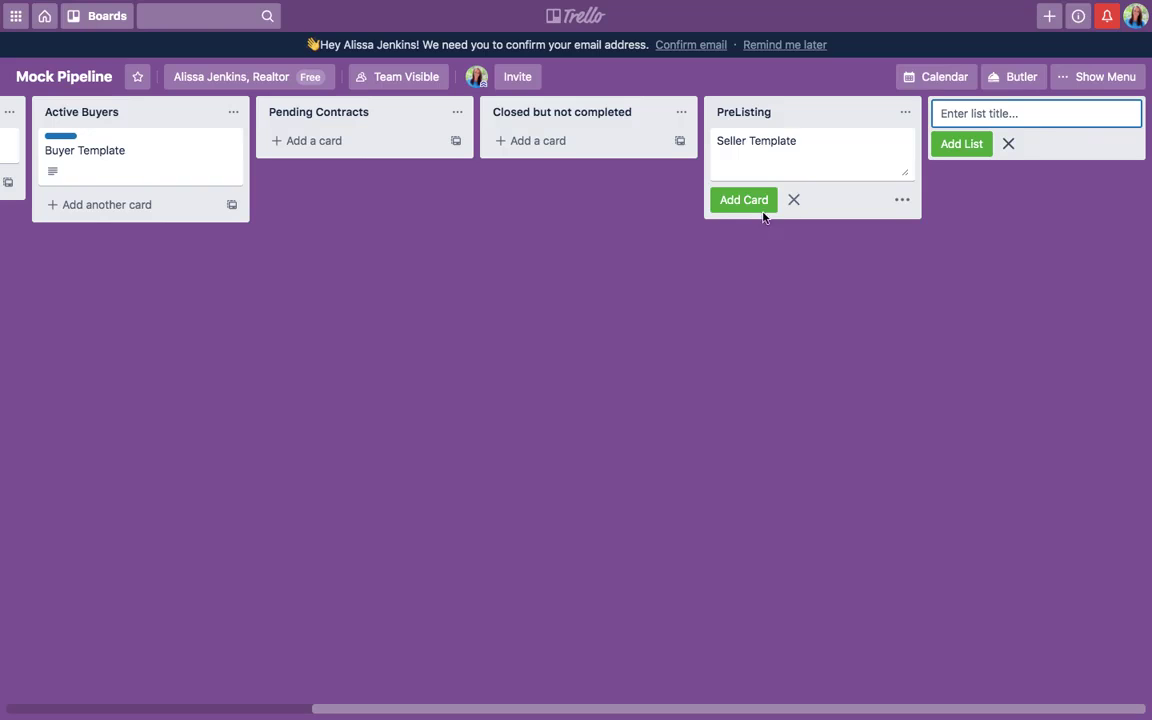
pyautogui.click(760, 204)
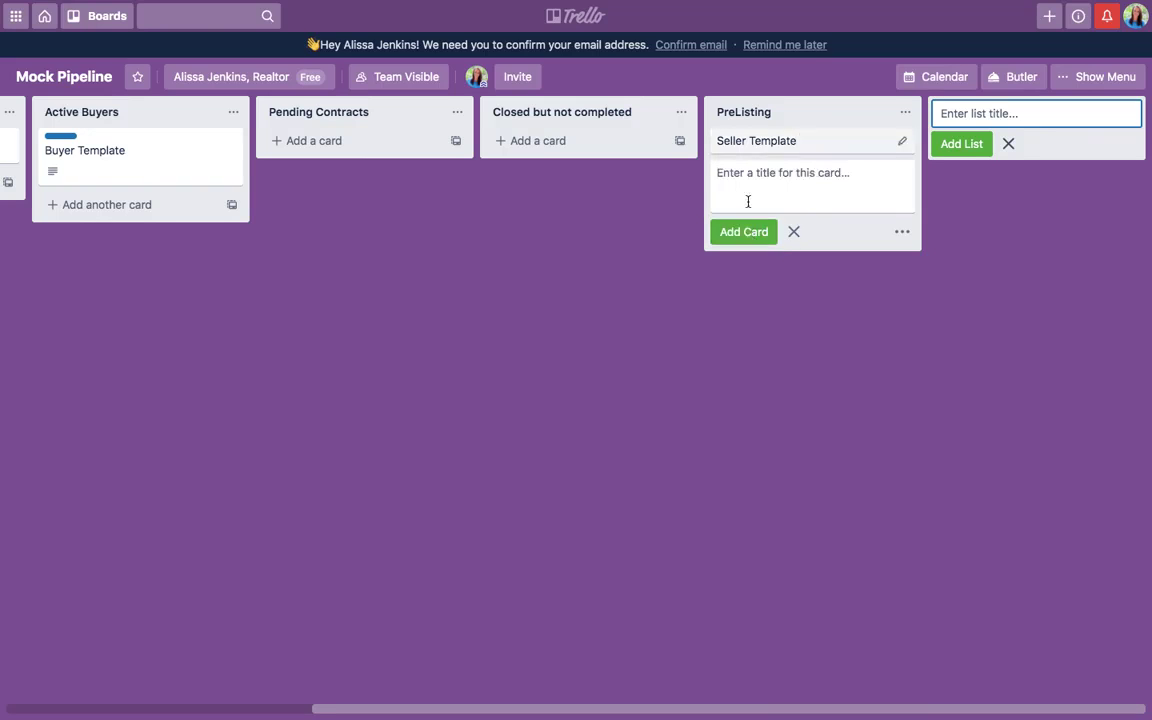
pyautogui.click(800, 296)
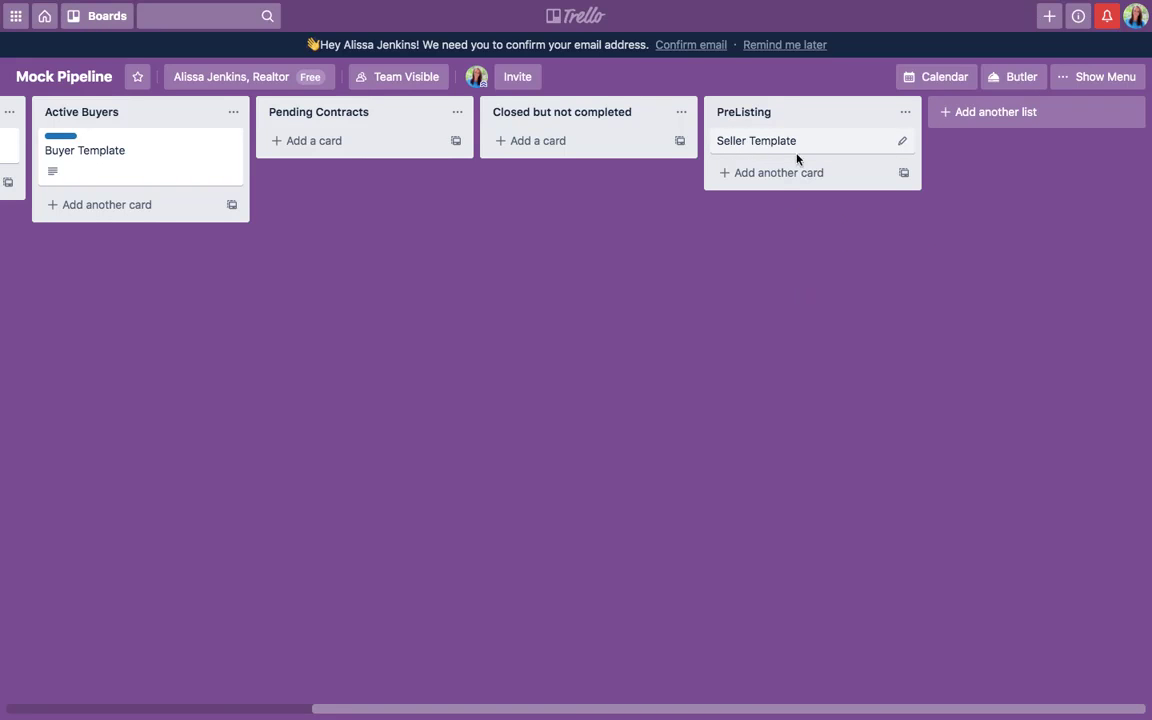
# Give the Seller Template card a purple label.
pyautogui.click(865, 144)
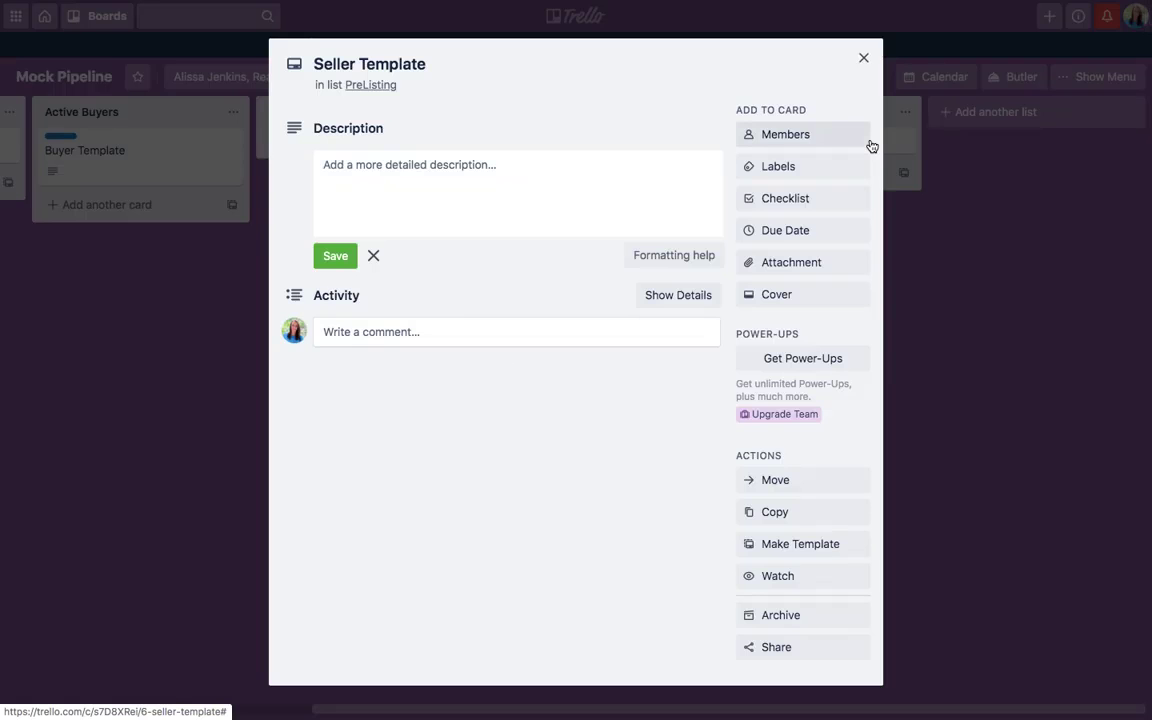
pyautogui.click(795, 167)
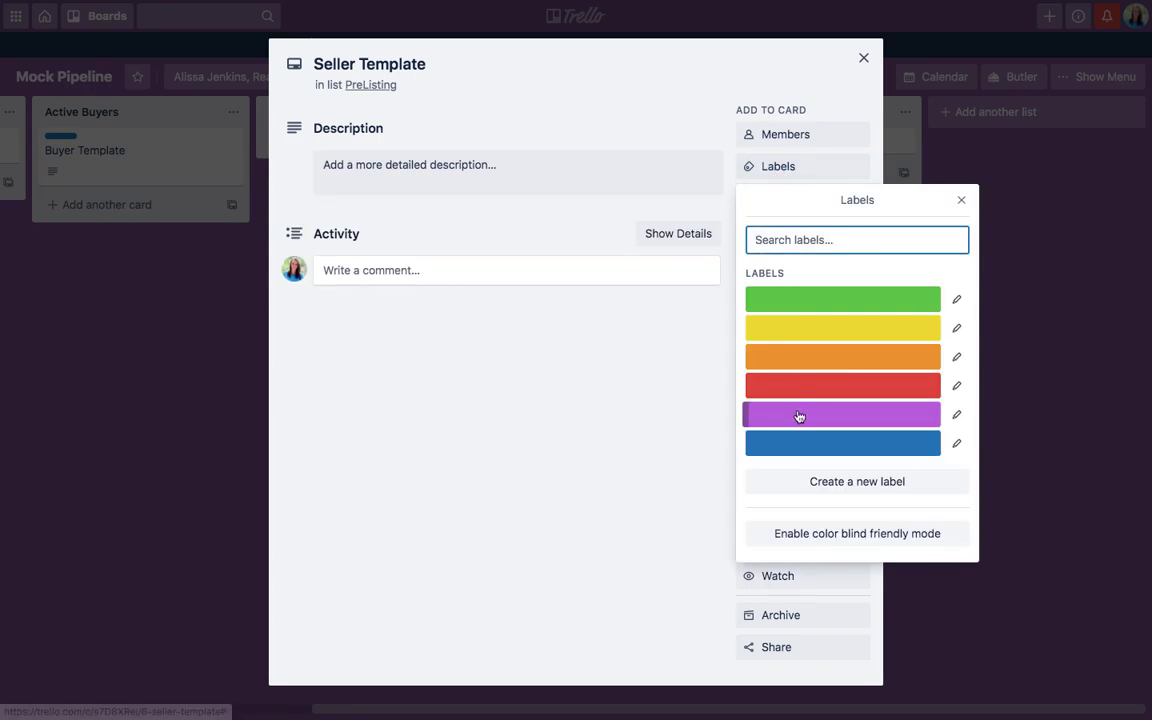
pyautogui.click(799, 416)
pyautogui.click(963, 203)
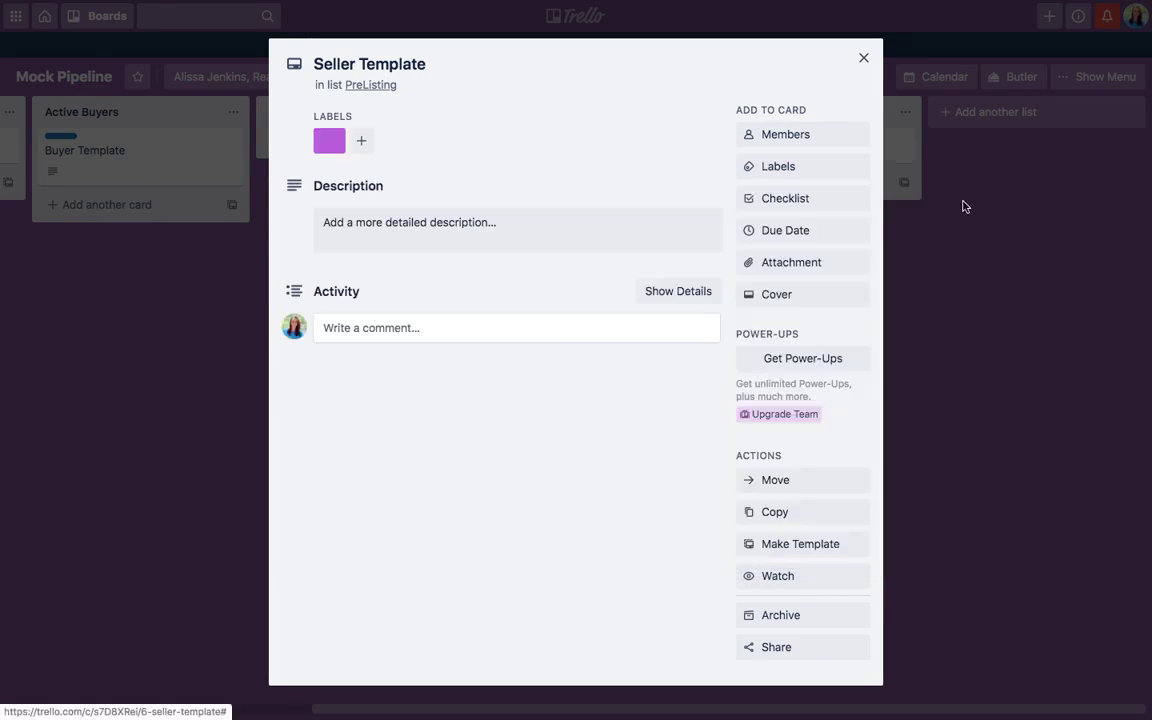
# Save a card description with 'Referrer:' and 'Shackle Code:' lines.
pyautogui.click(418, 223)
pyautogui.write('Referrer:')
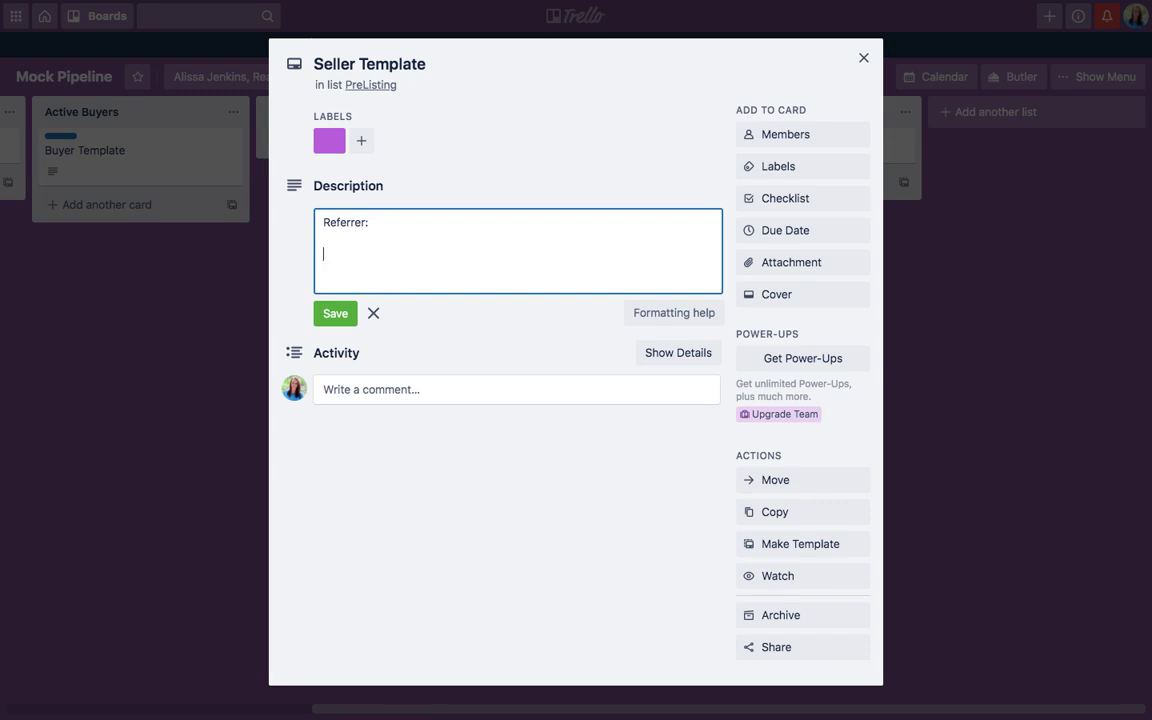
pyautogui.press('Return')
pyautogui.press('Return')
pyautogui.write('Shackle Code:')
pyautogui.click(490, 425)
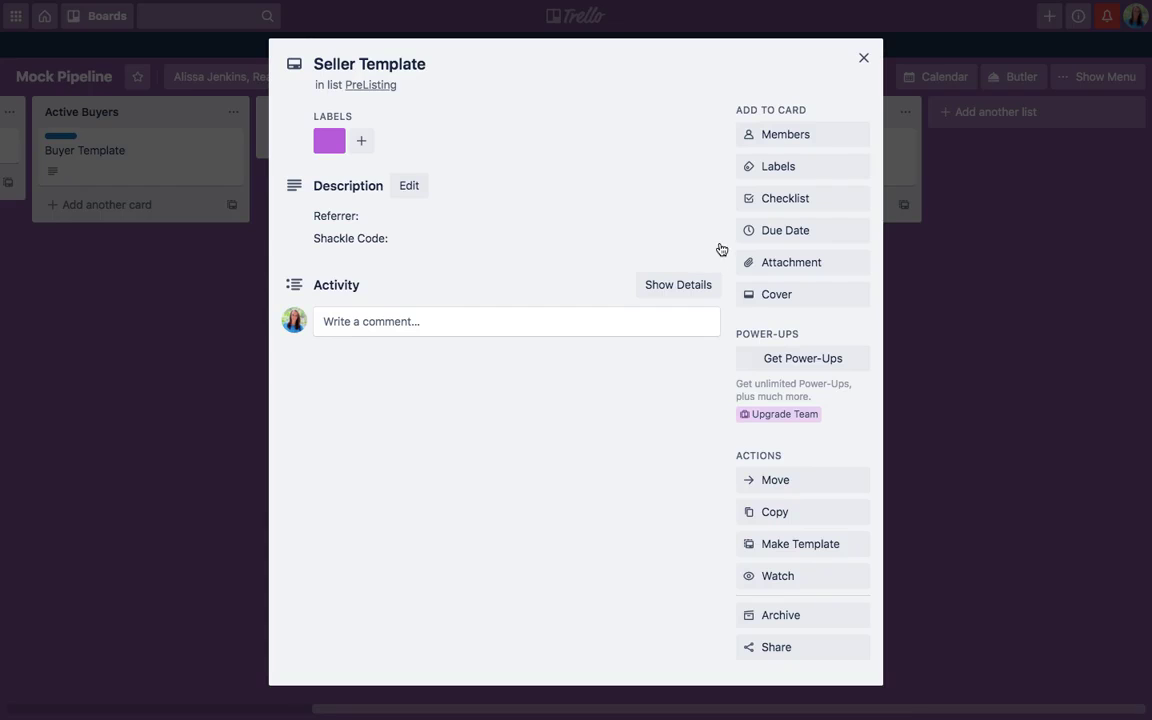
# Create a 'Transaction Checklist' with the items 'Add a sign' and 'Lockbox'.
pyautogui.click(763, 200)
pyautogui.write('Transa')
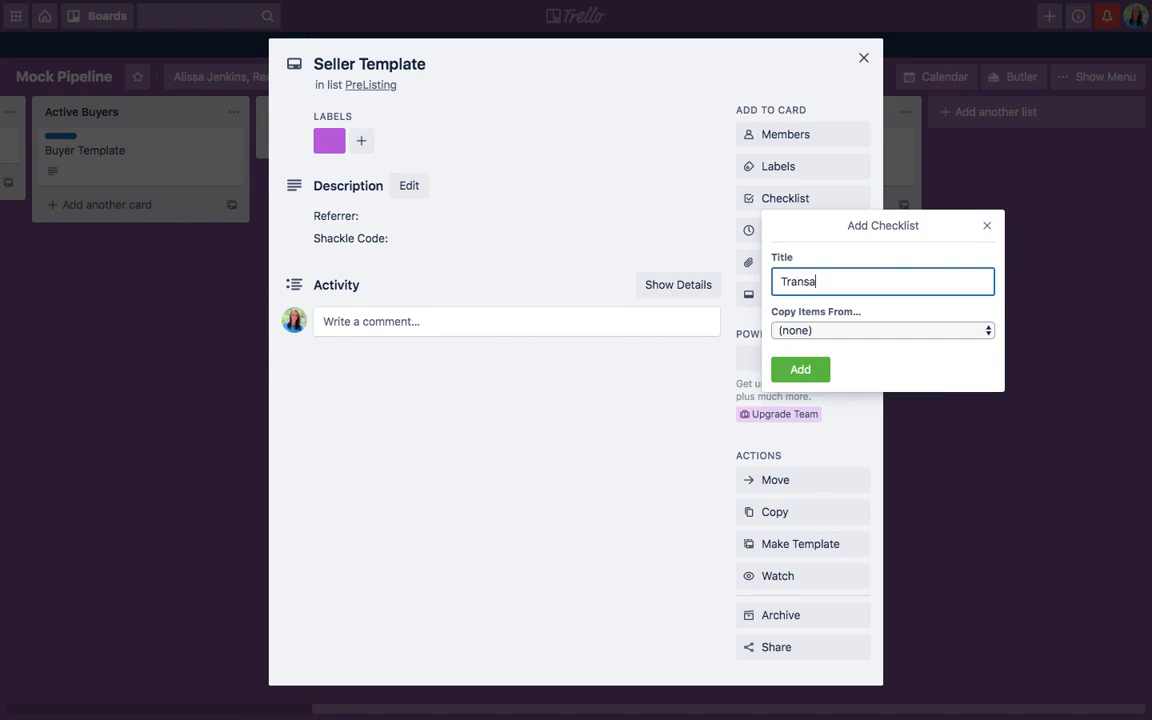
pyautogui.write('ction Checklist')
pyautogui.press('Return')
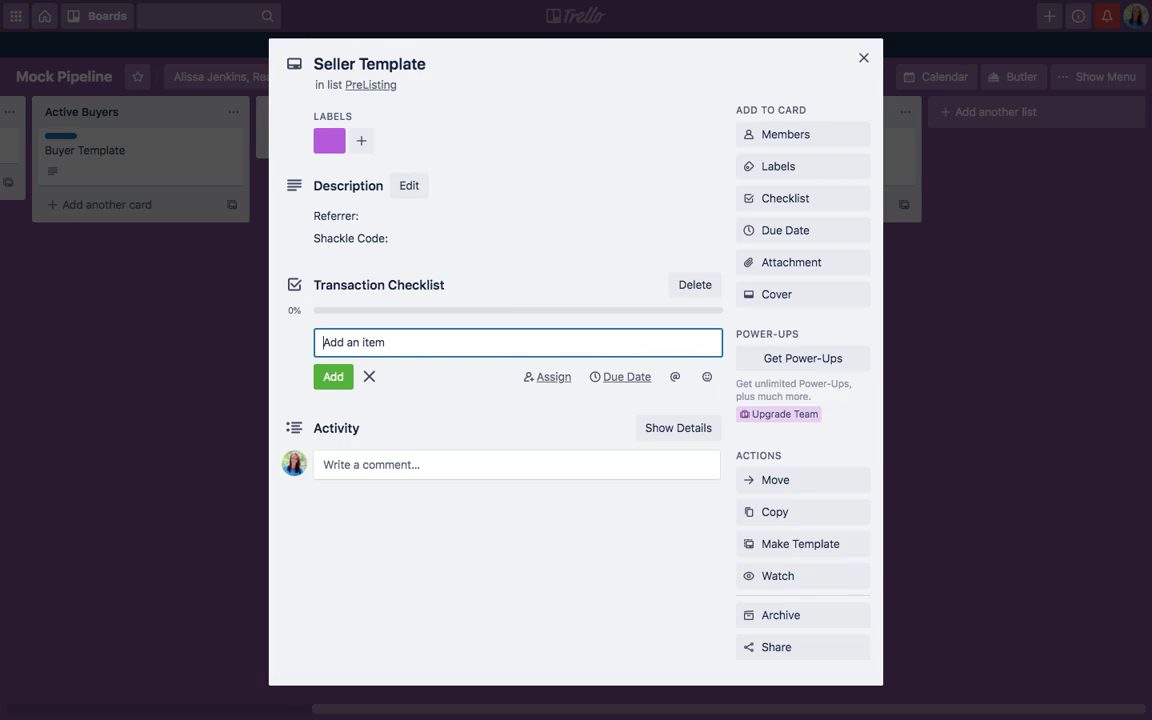
pyautogui.write('Add a sign')
pyautogui.press('Return')
pyautogui.write('Lockbo')
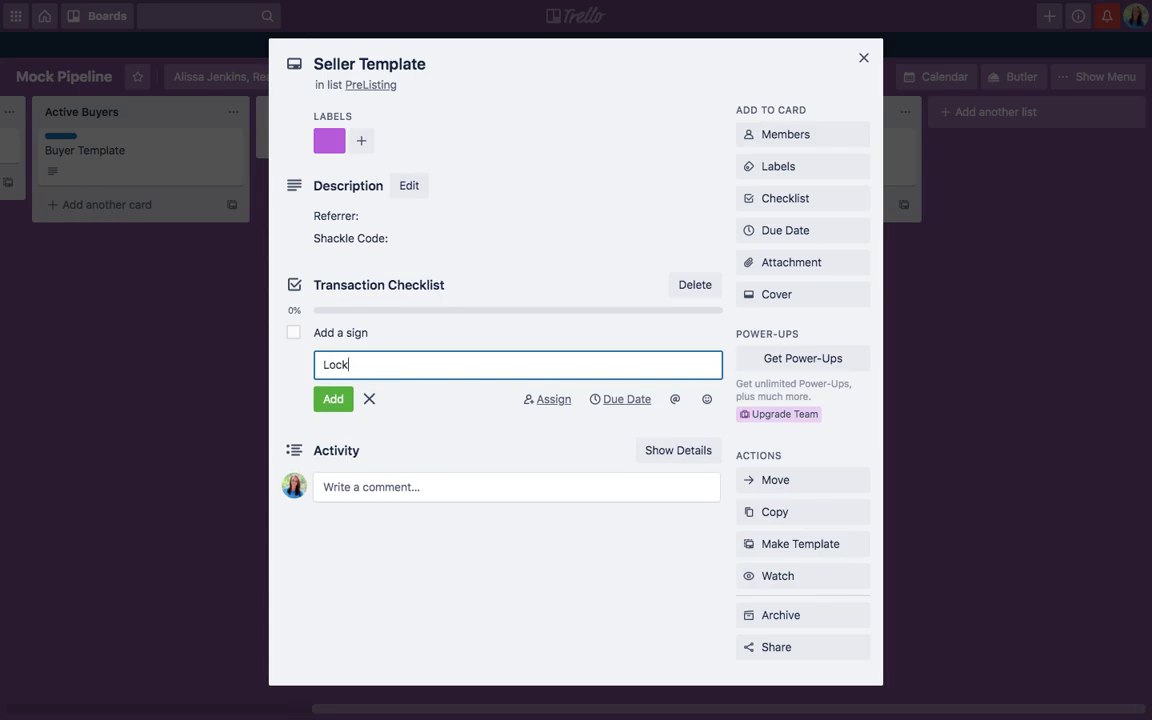
pyautogui.press('Return')
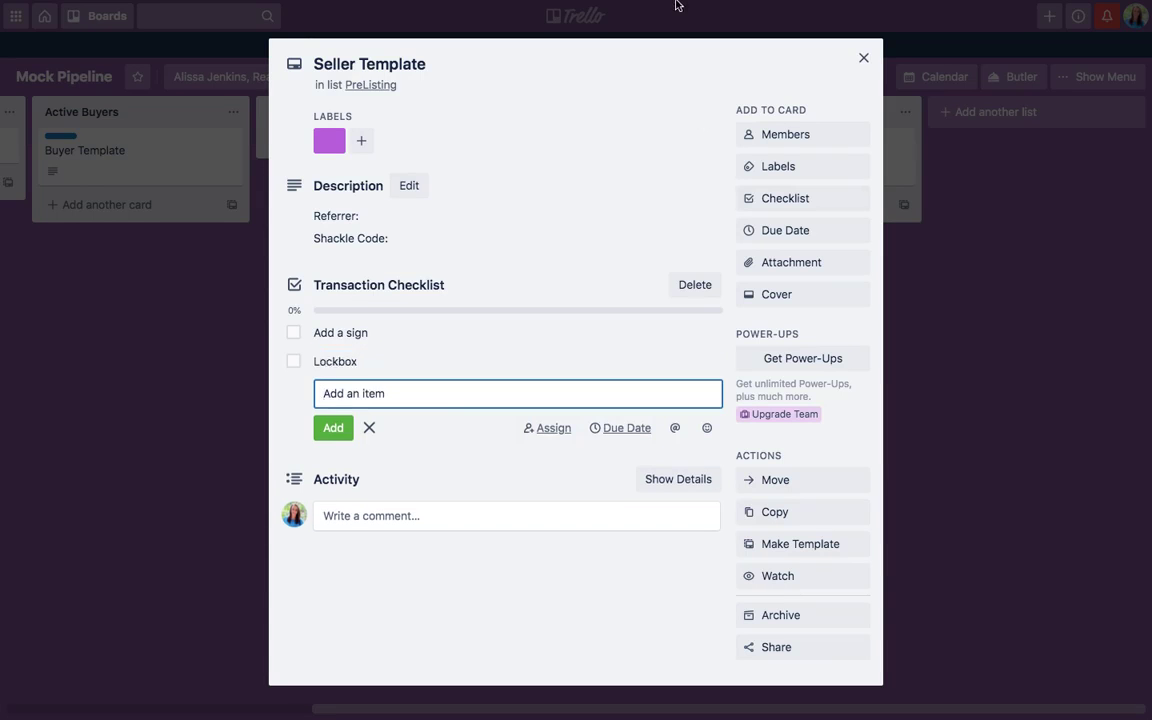
# Copy the six-line task list from the Word document into the checklist's new-item box.
pyautogui.moveTo(675, 2)
pyautogui.click(47, 33)
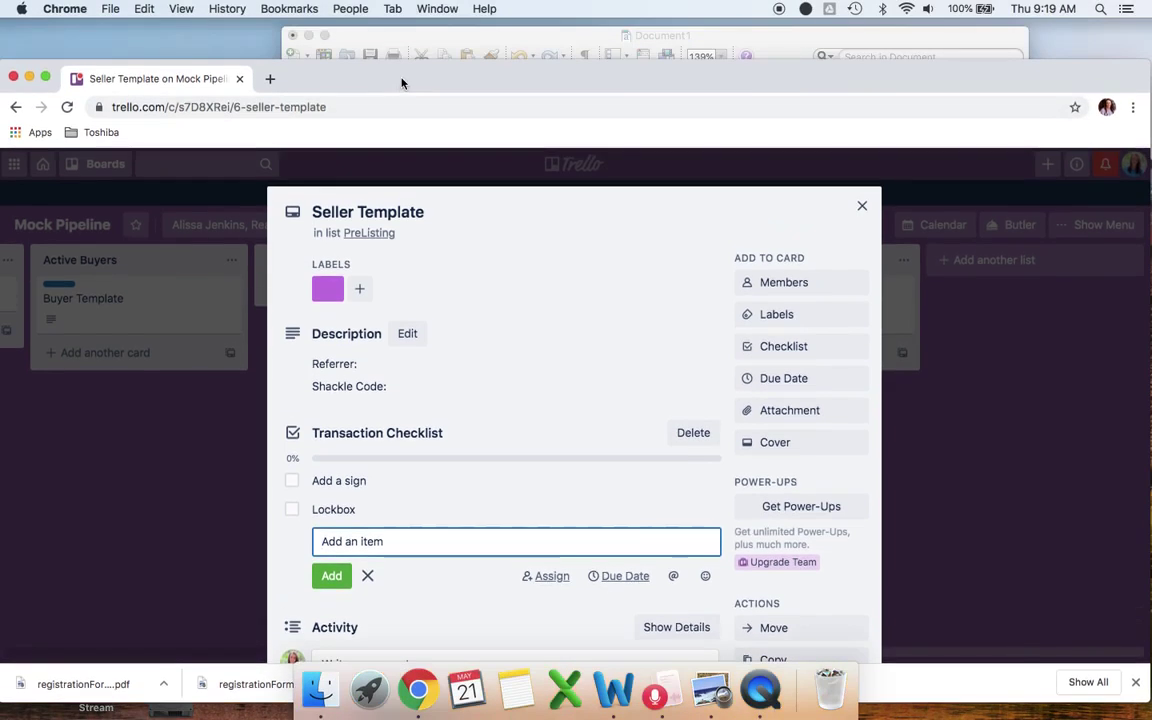
pyautogui.click(400, 38)
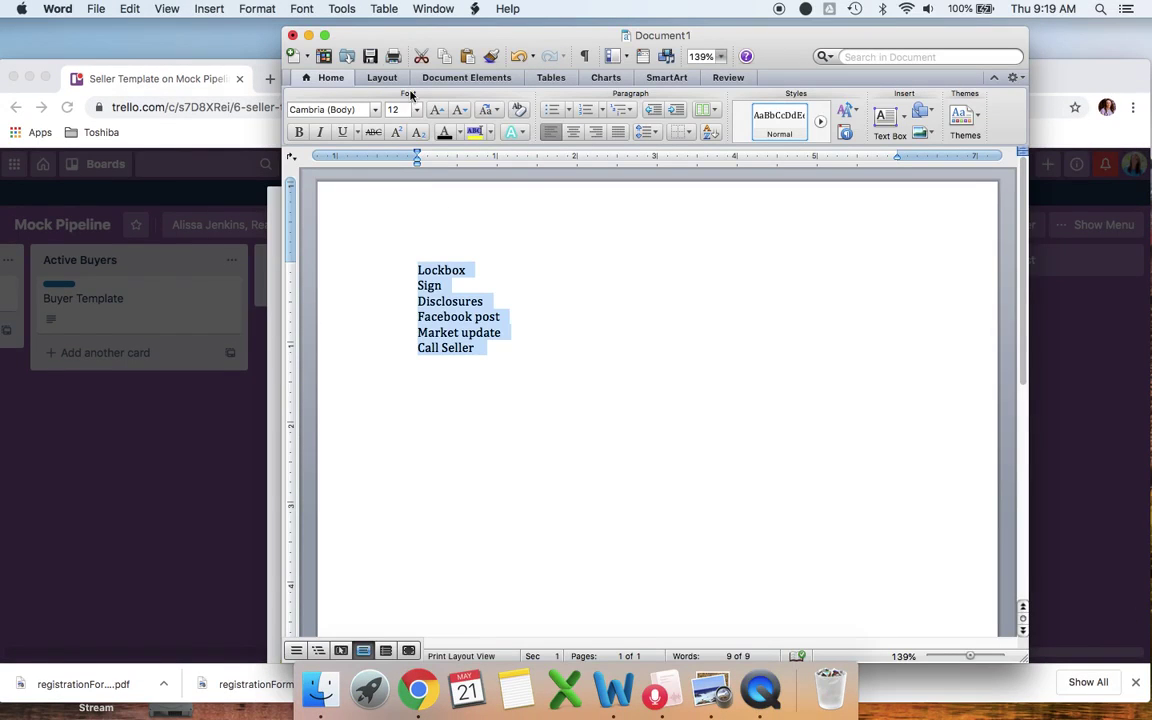
pyautogui.rightClick(457, 312)
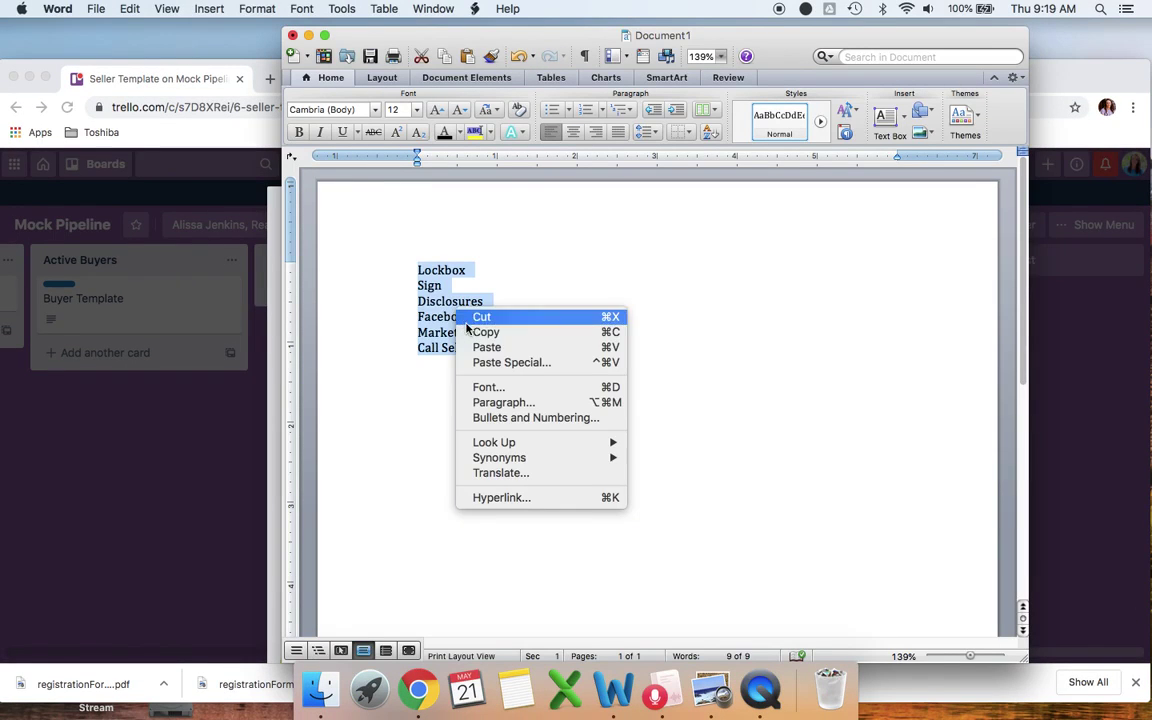
pyautogui.click(476, 334)
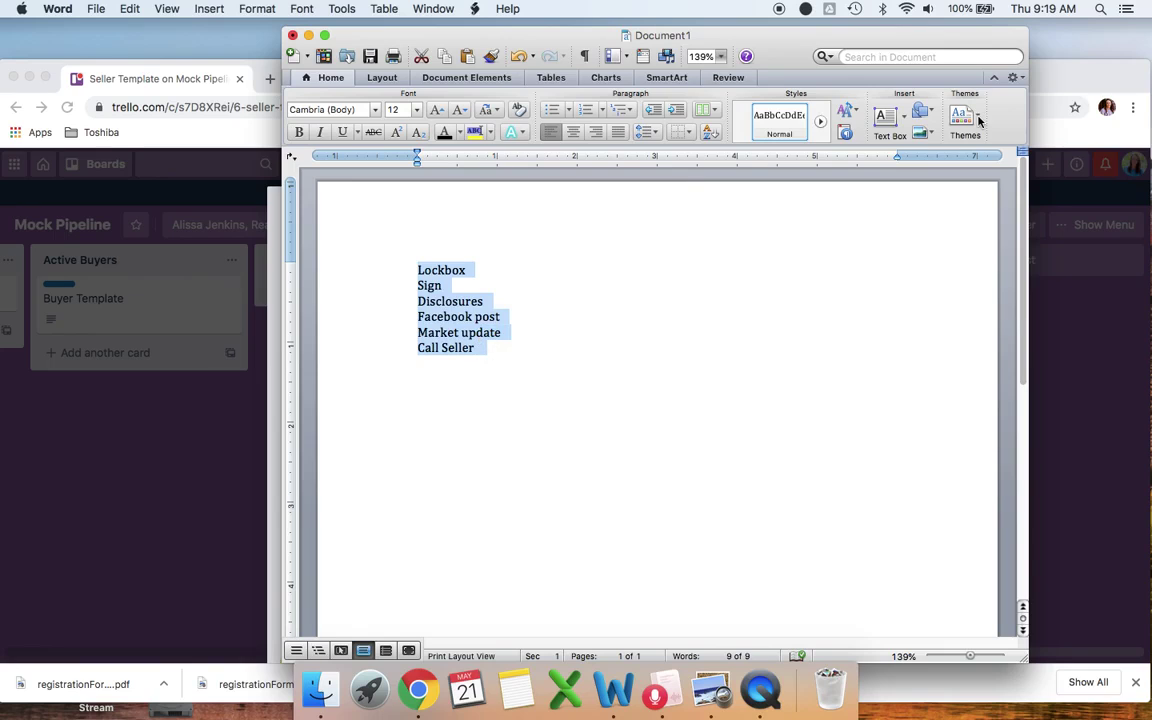
pyautogui.click(1075, 89)
pyautogui.moveTo(1075, 89); pyautogui.dragTo(1073, 48)
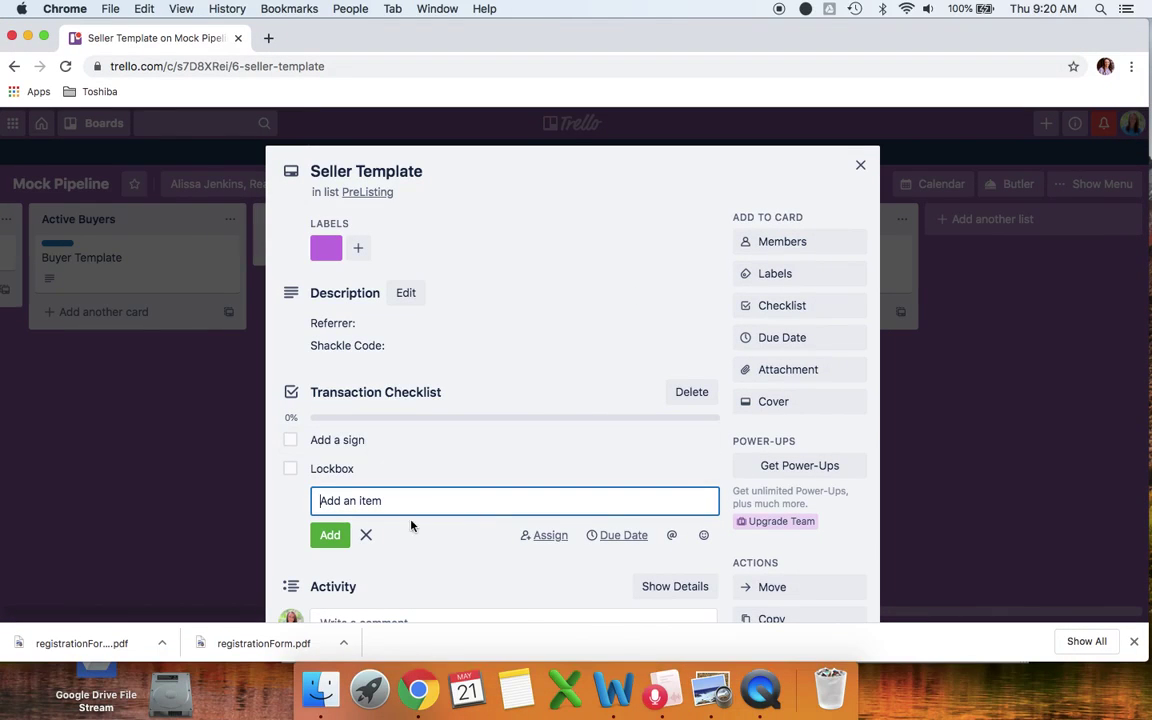
pyautogui.press('super+v')
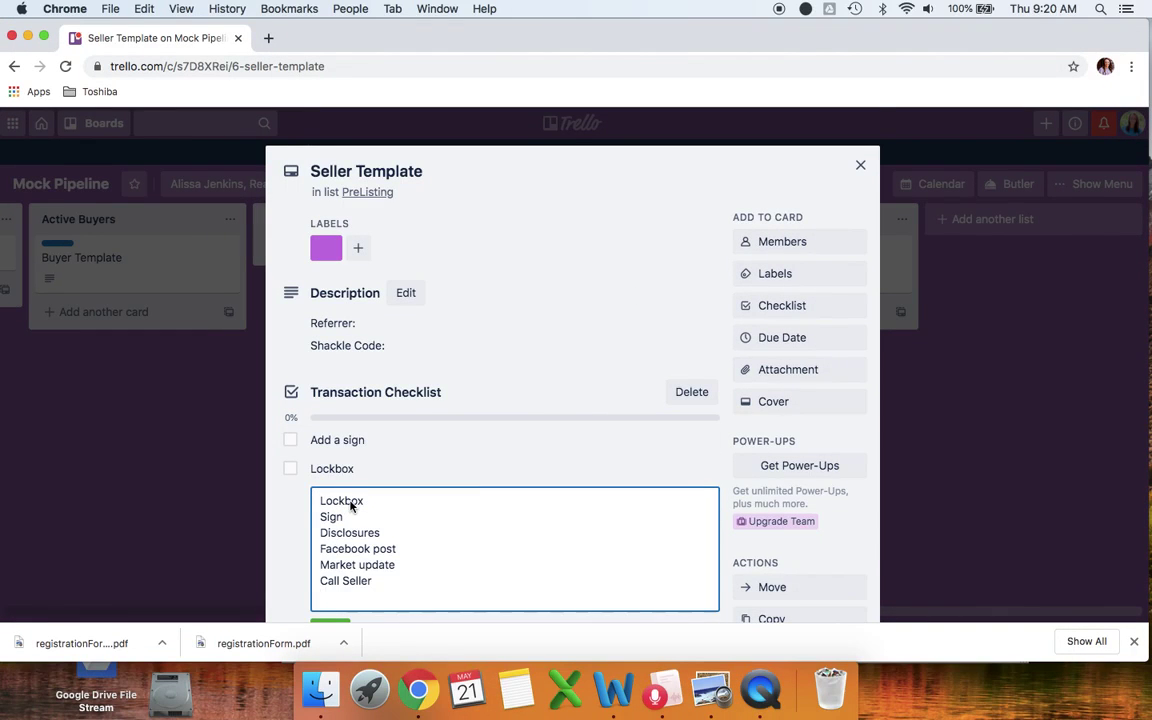
# Add the pasted lines as checklist items and tick Add a sign, both Lockbox items, Sign, Disclosures.
pyautogui.scroll(-3, 350, 506)
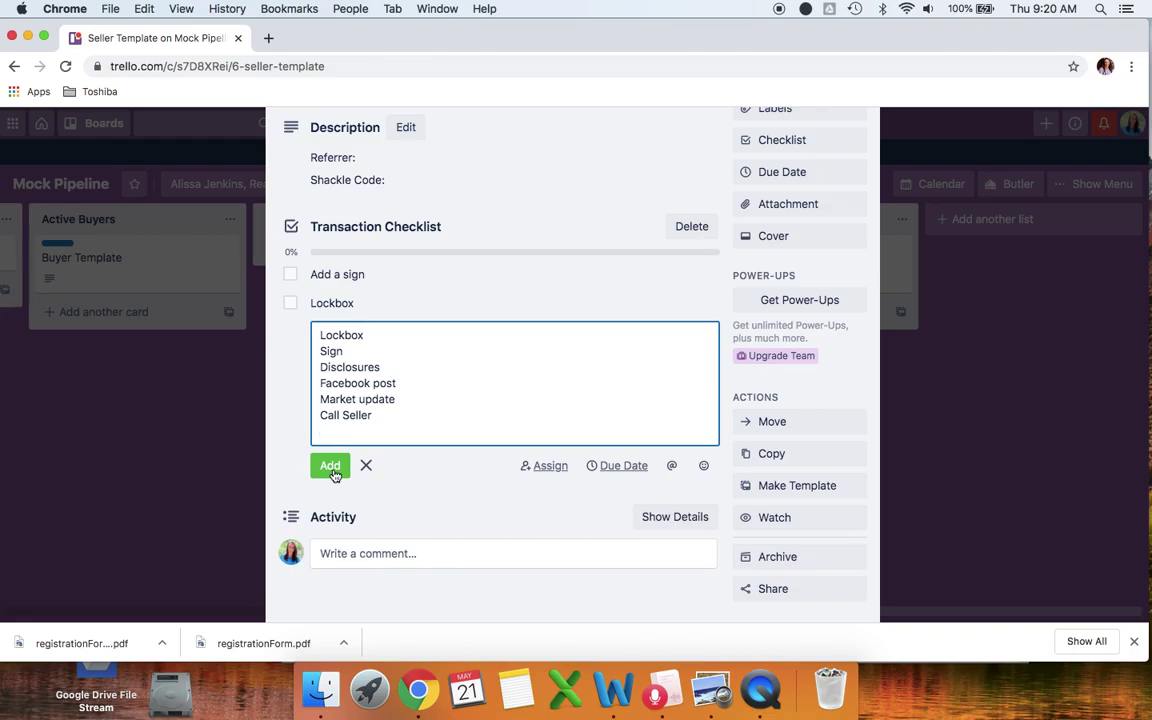
pyautogui.click(331, 467)
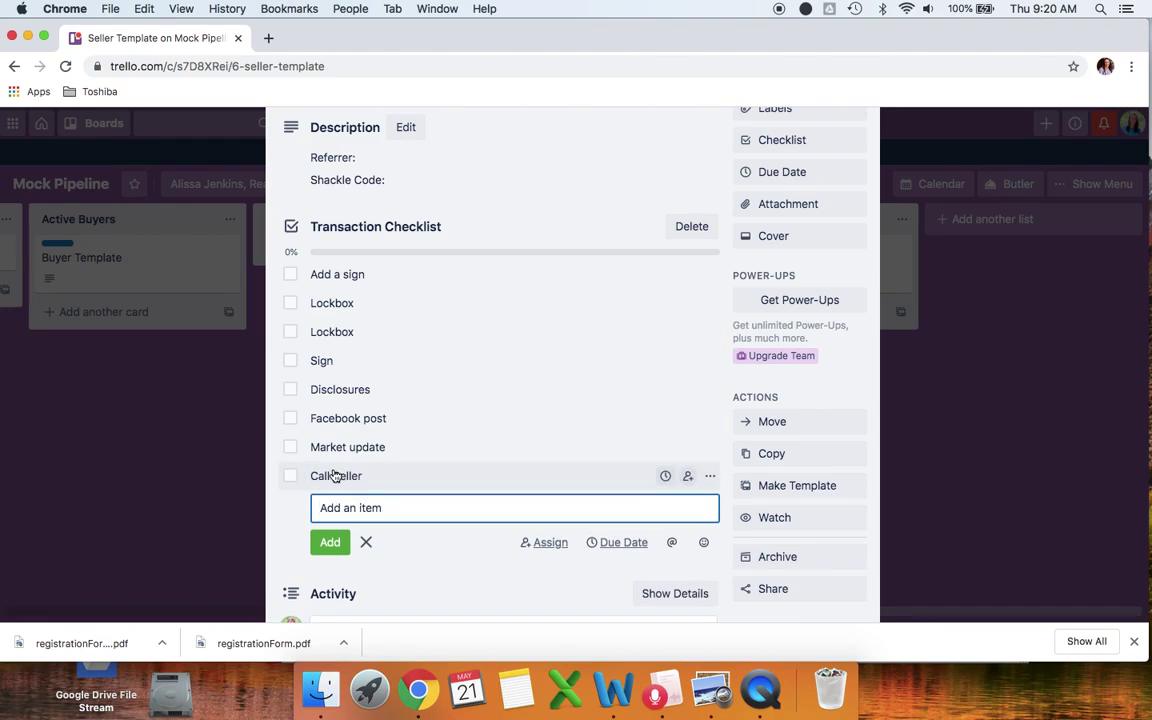
pyautogui.click(290, 274)
pyautogui.click(290, 303)
pyautogui.click(290, 331)
pyautogui.click(290, 361)
pyautogui.click(290, 390)
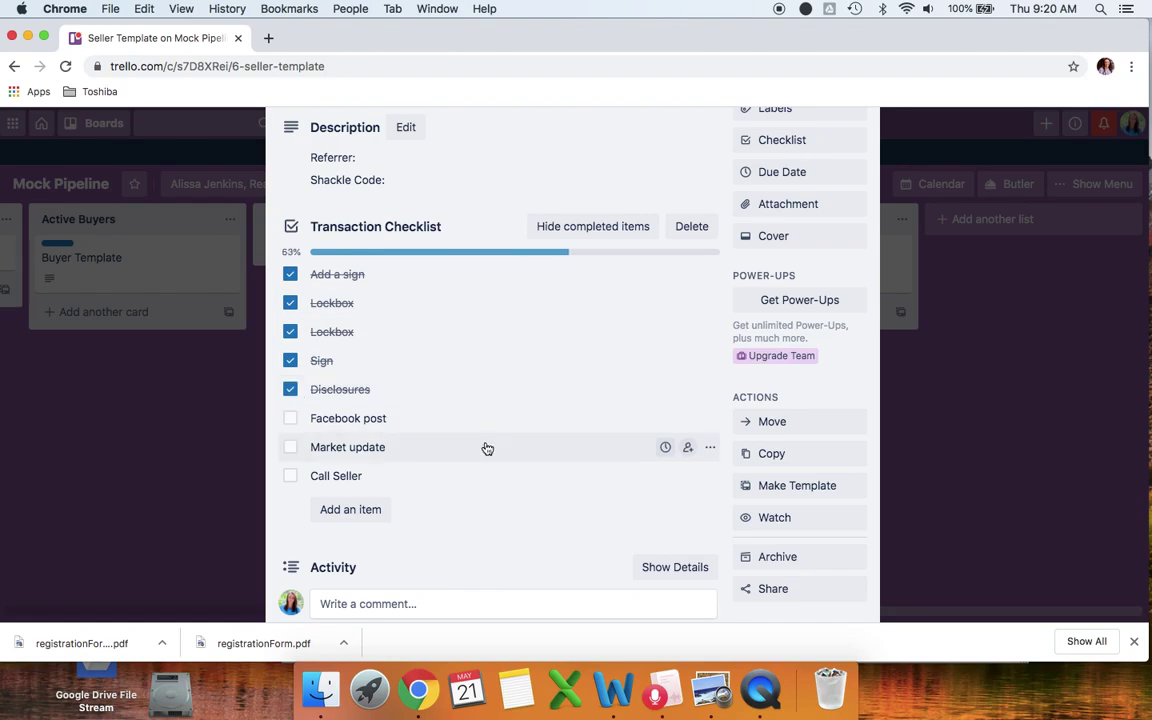
# Close the Seller Template card and return to the left side of the board.
pyautogui.scroll(-1, 485, 448)
pyautogui.scroll(3, 487, 448)
pyautogui.click(860, 164)
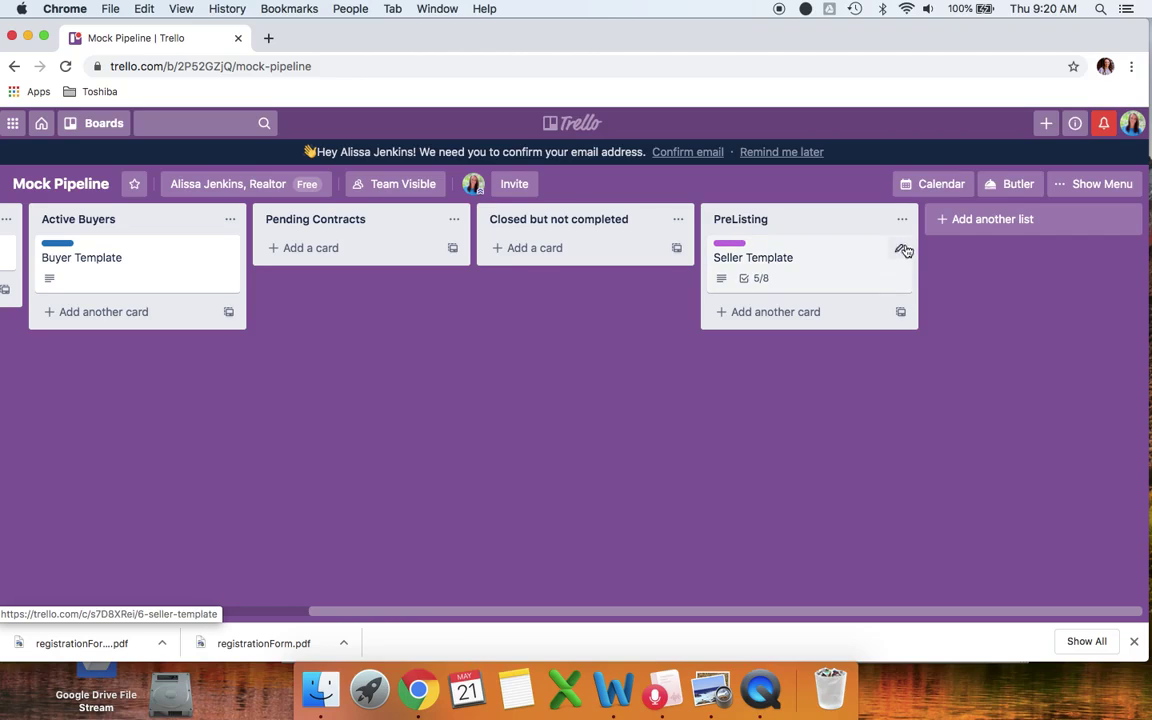
pyautogui.hscroll(-5, 902, 248)
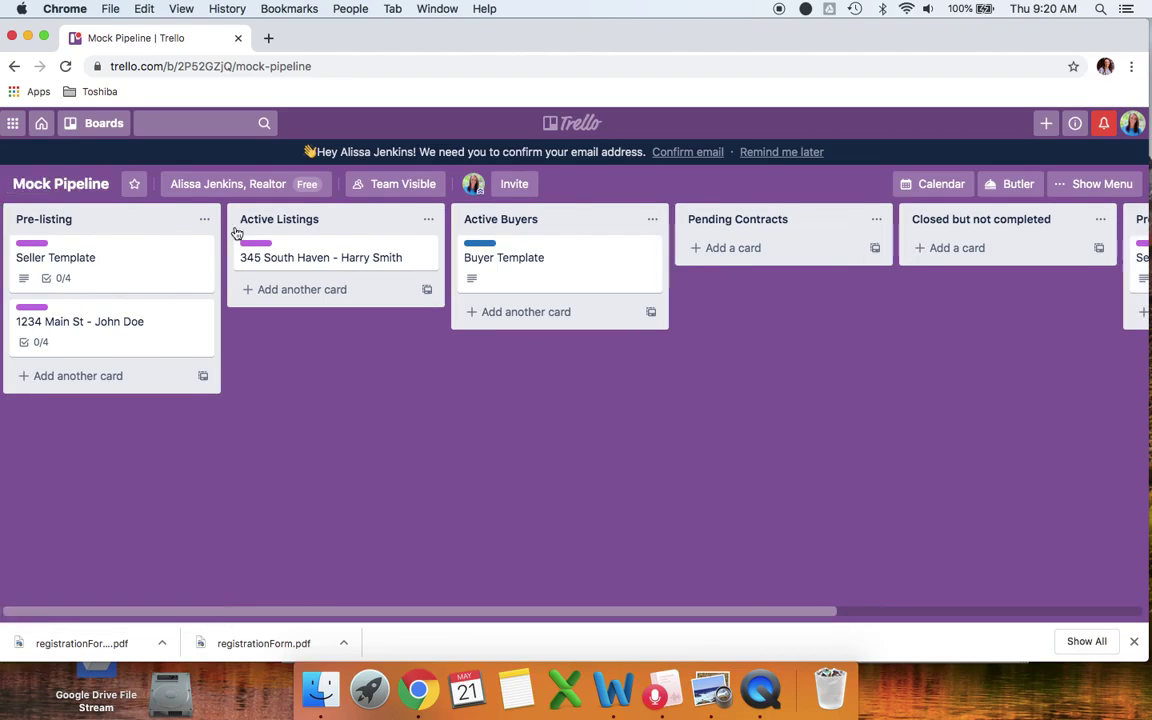
pyautogui.click(201, 250)
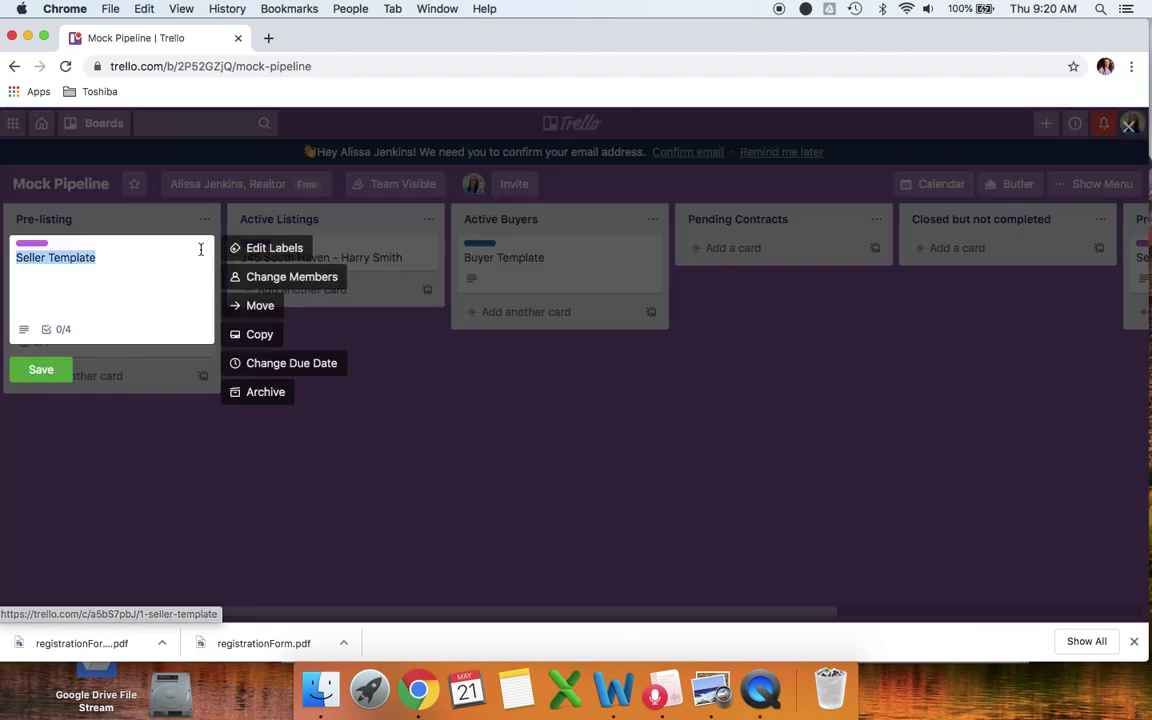
pyautogui.click(252, 336)
pyautogui.tripleClick(273, 357)
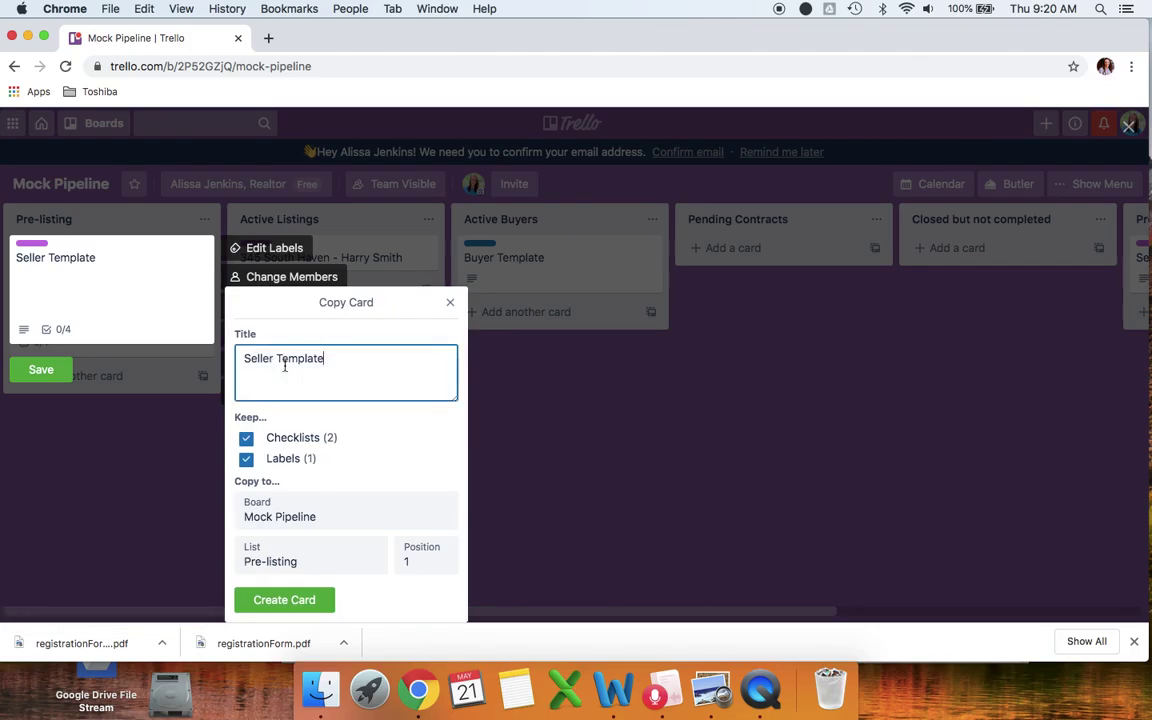
pyautogui.press('Return')
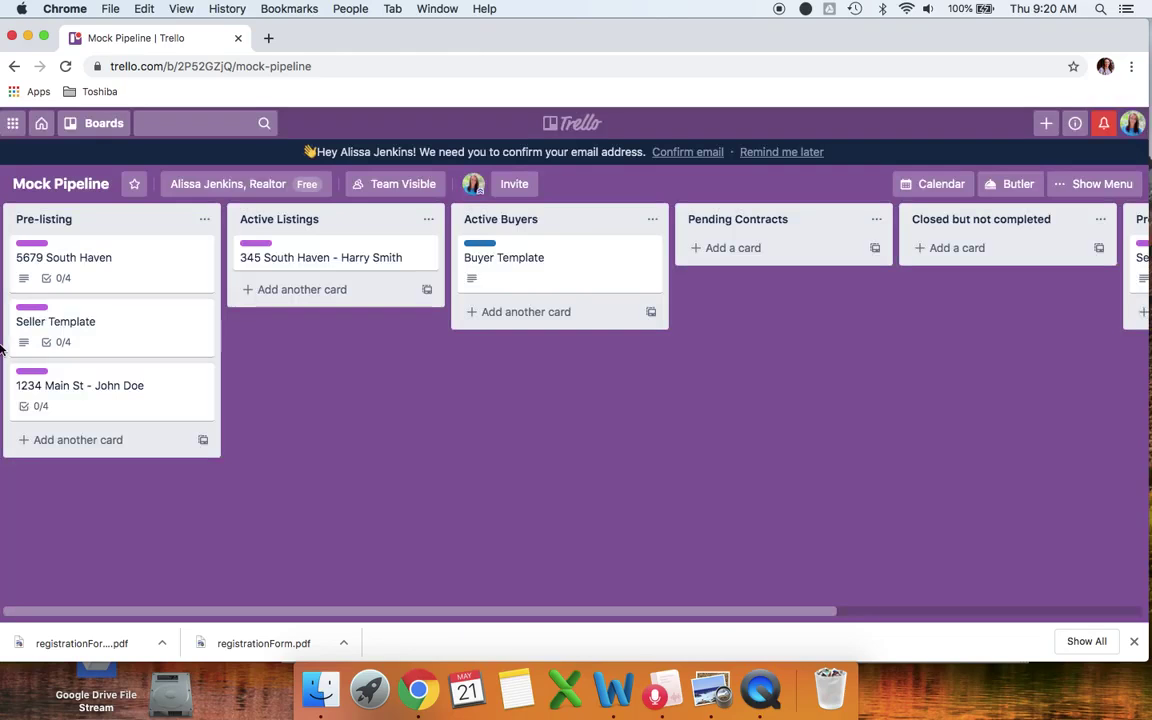
pyautogui.click(175, 260)
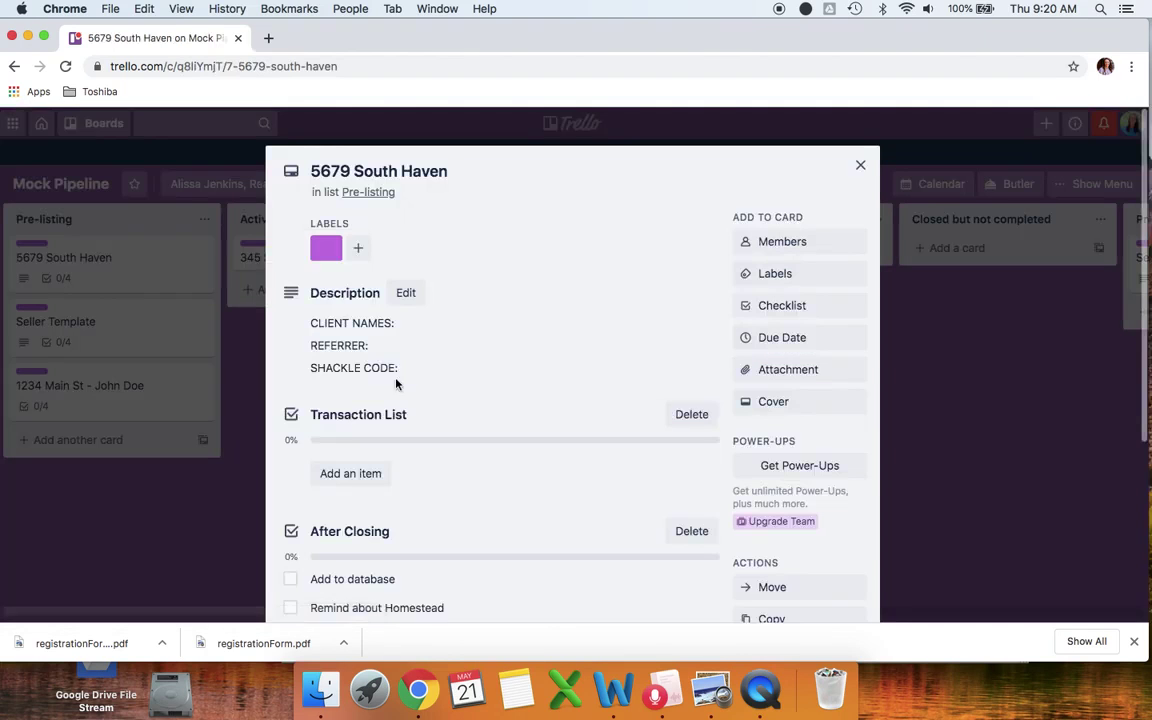
pyautogui.scroll(-2, 396, 381)
pyautogui.scroll(-4, 420, 382)
pyautogui.scroll(5, 398, 380)
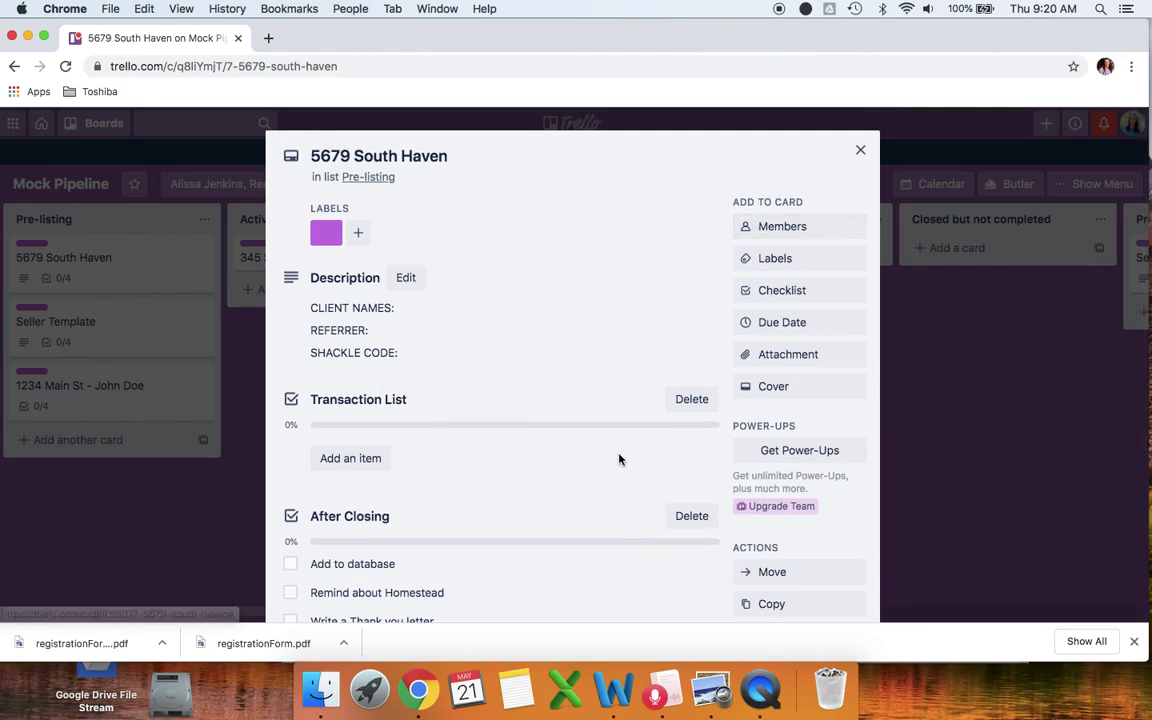
pyautogui.click(860, 152)
pyautogui.moveTo(105, 347); pyautogui.dragTo(112, 284)
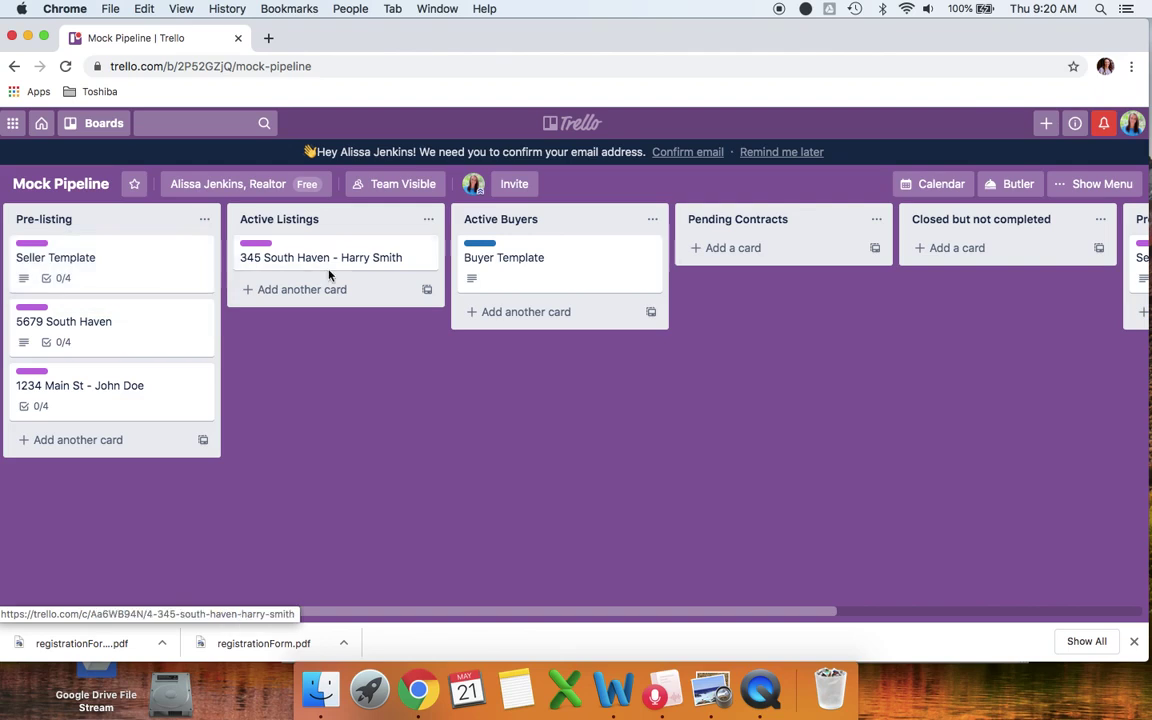
# Review Buyer Template, then copy it as a new card titled with the client's name.
pyautogui.click(566, 267)
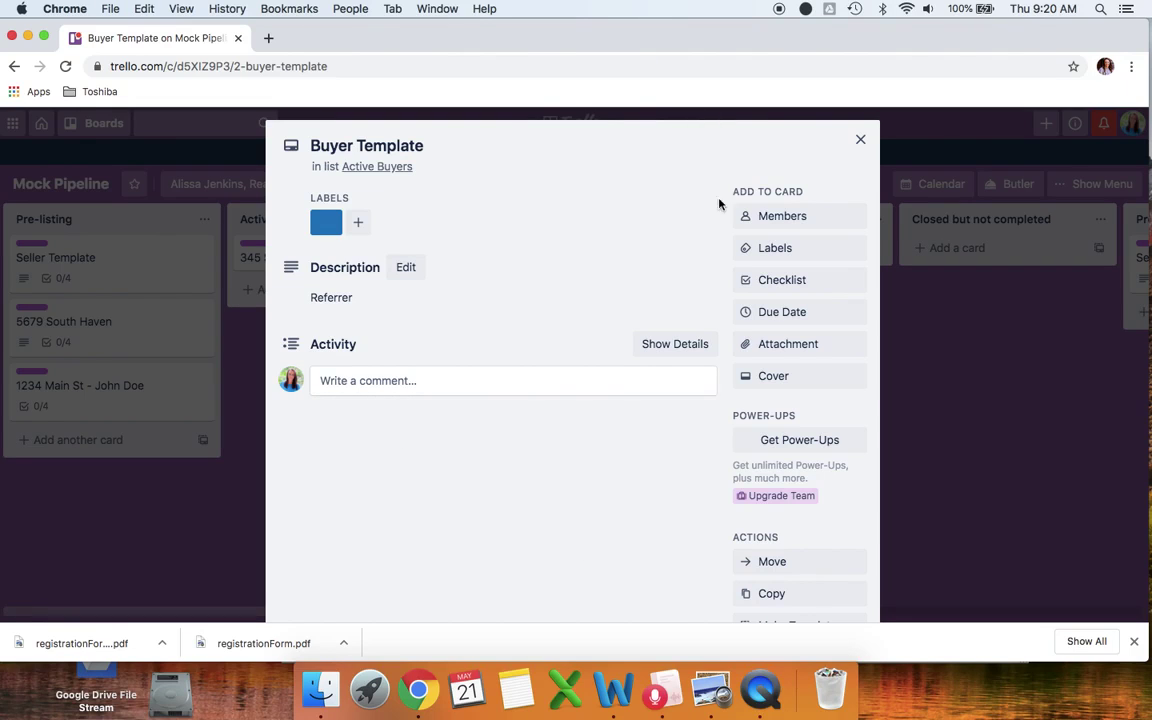
pyautogui.click(860, 140)
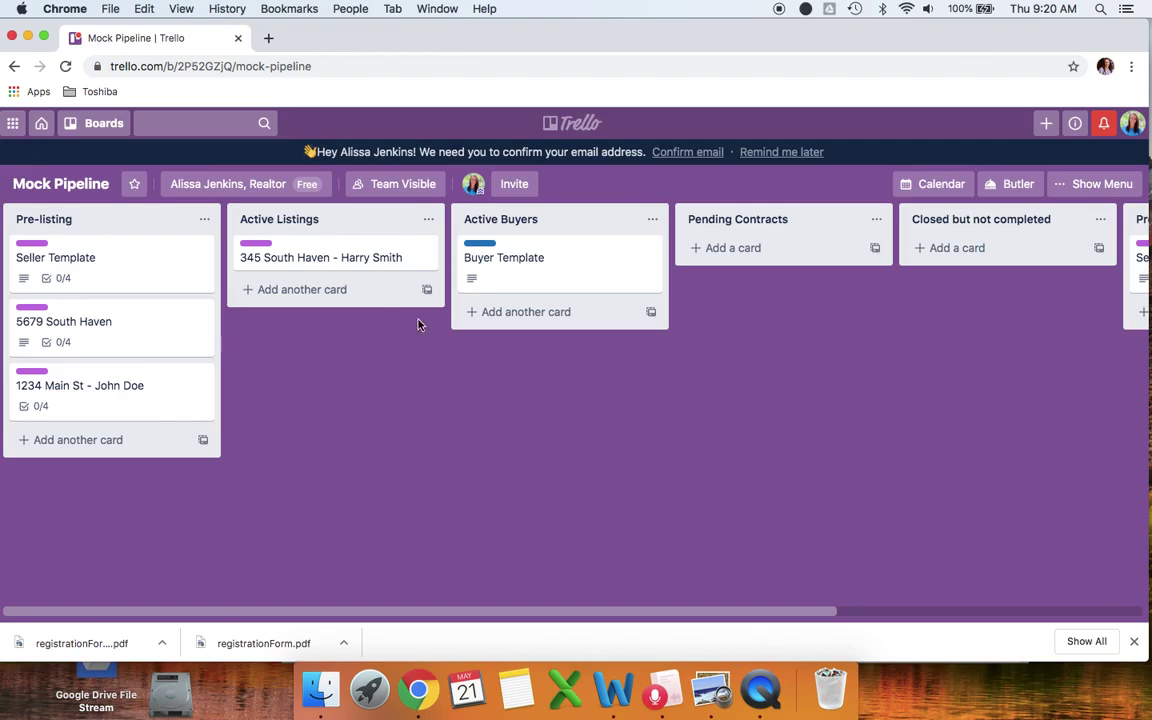
pyautogui.click(648, 251)
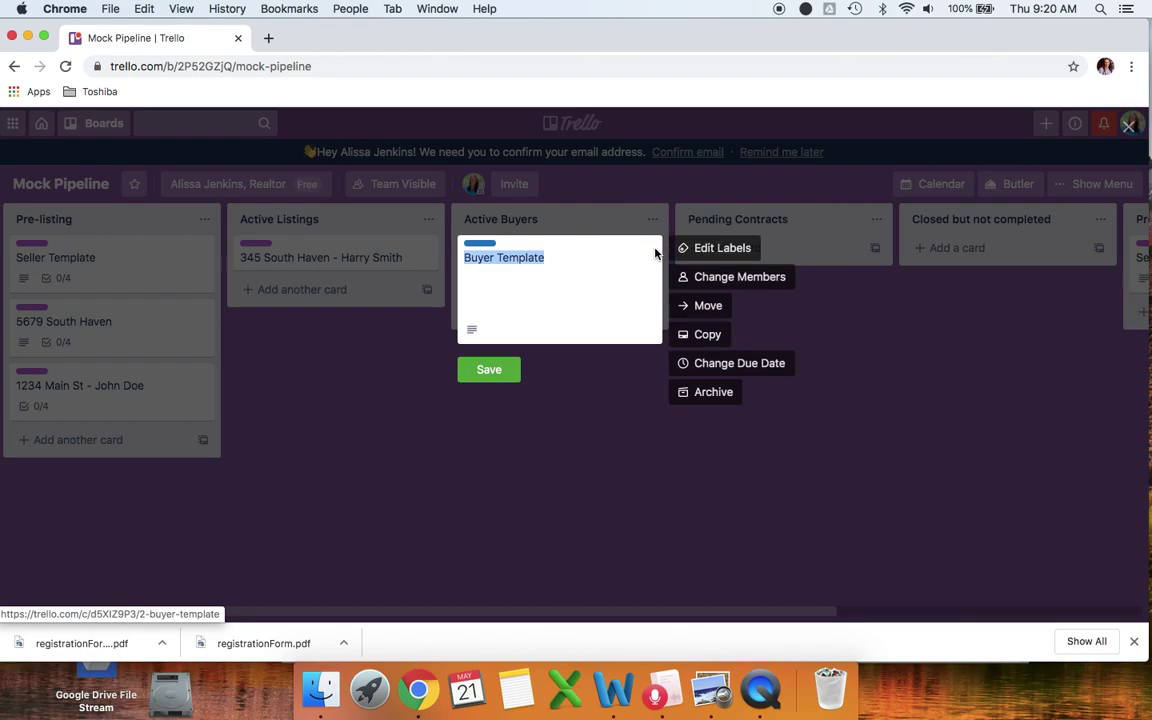
pyautogui.click(712, 336)
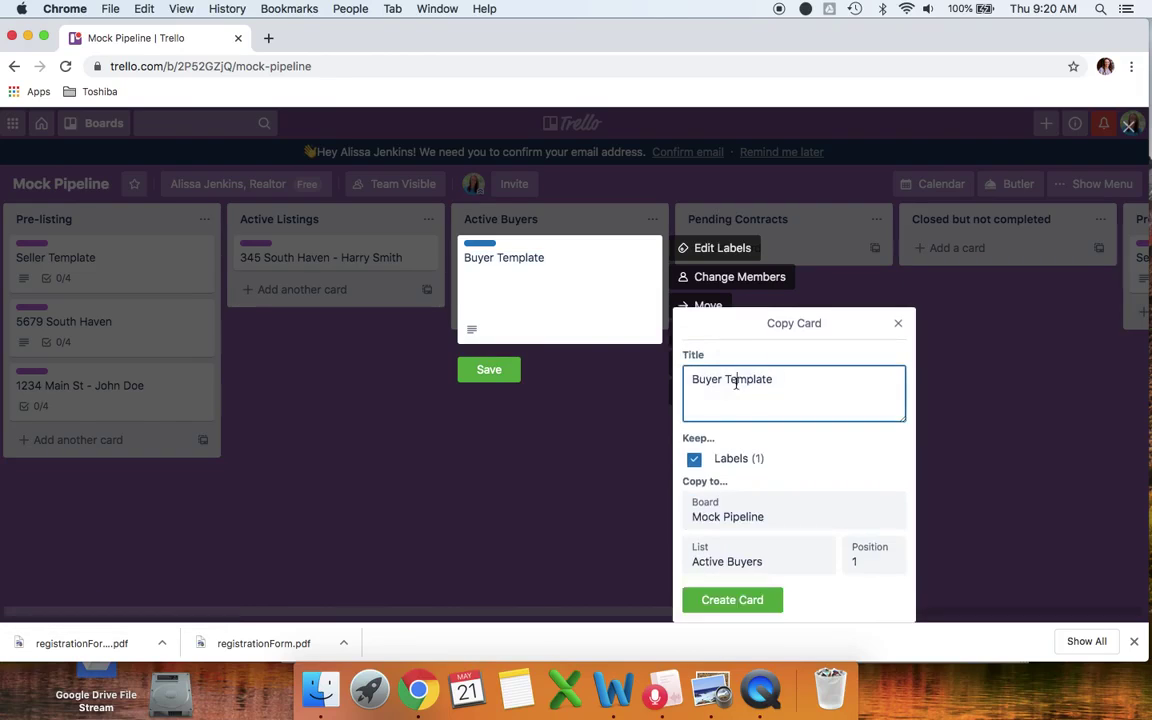
pyautogui.write('Sally Sue')
pyautogui.press('Return')
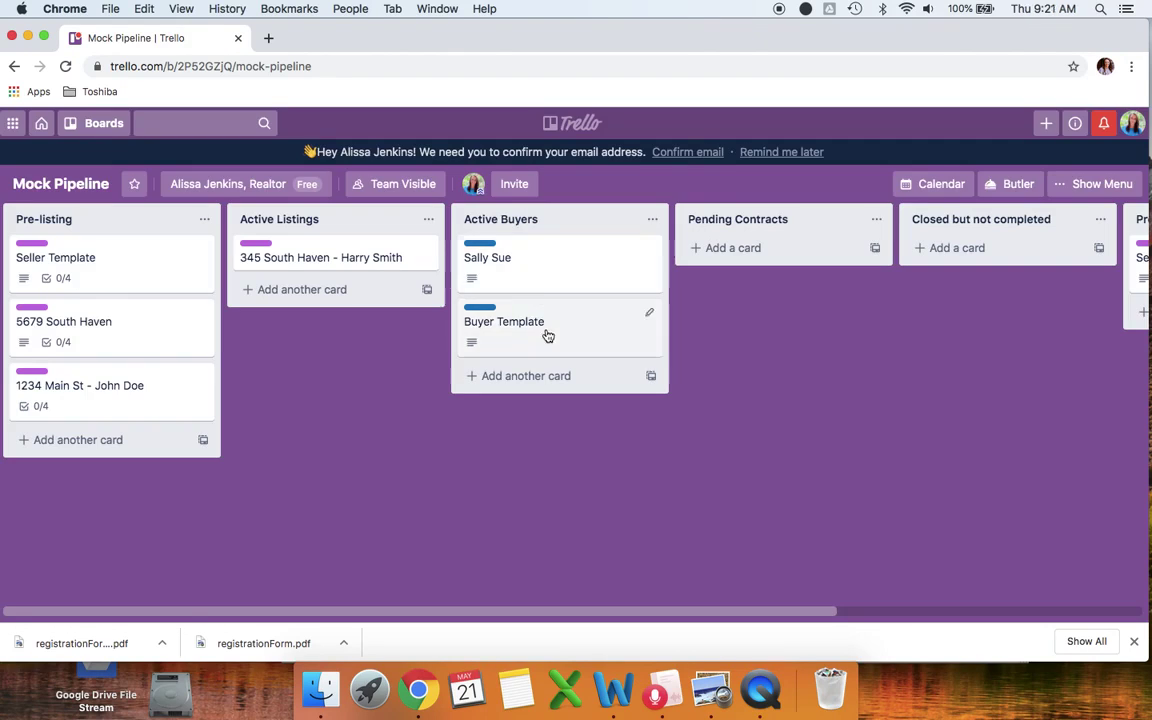
pyautogui.moveTo(531, 270); pyautogui.dragTo(532, 334)
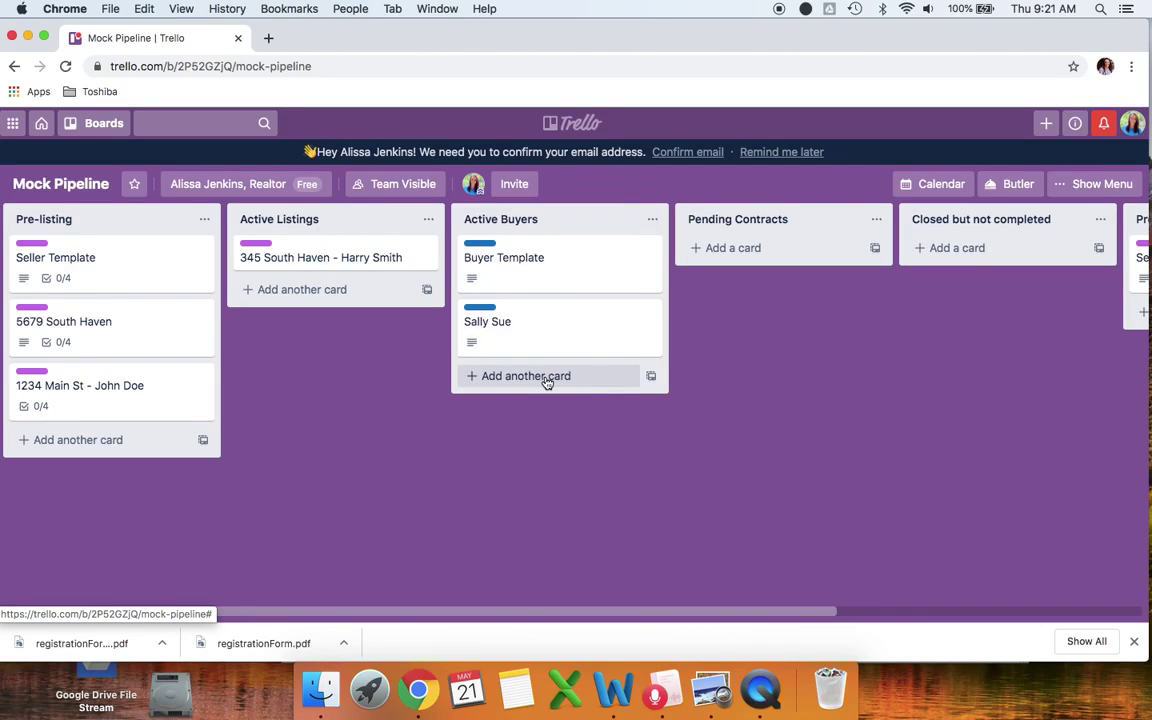
pyautogui.moveTo(537, 334); pyautogui.dragTo(764, 267)
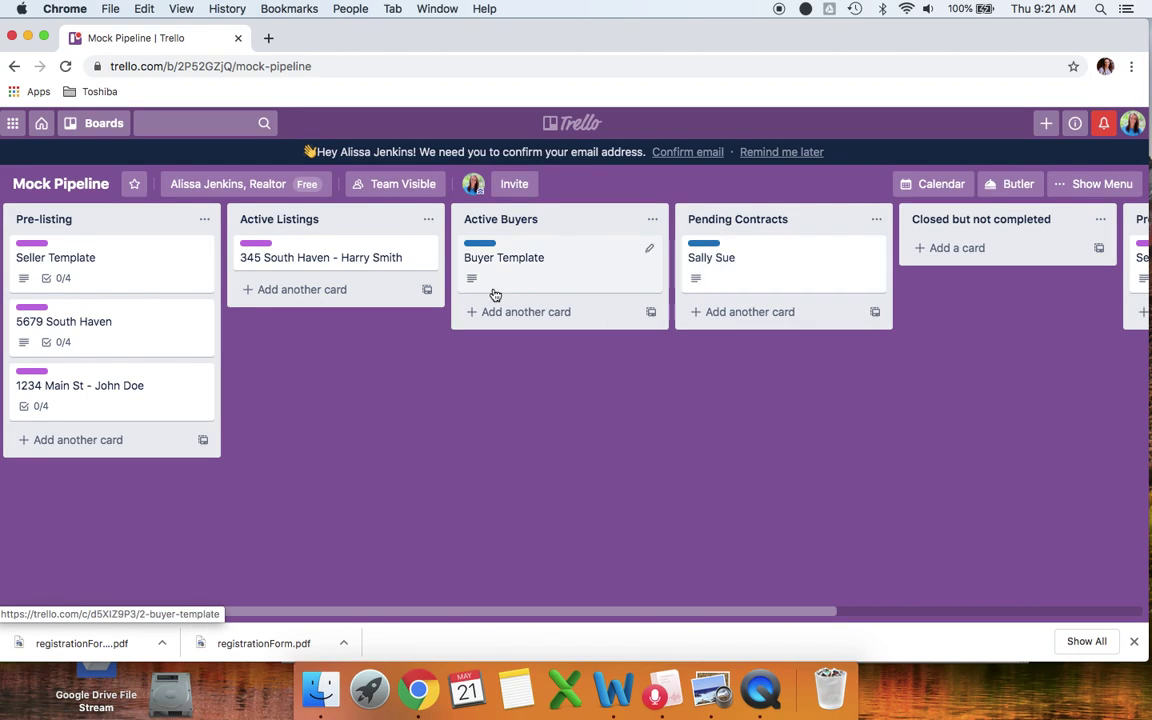
pyautogui.moveTo(77, 334); pyautogui.dragTo(335, 326)
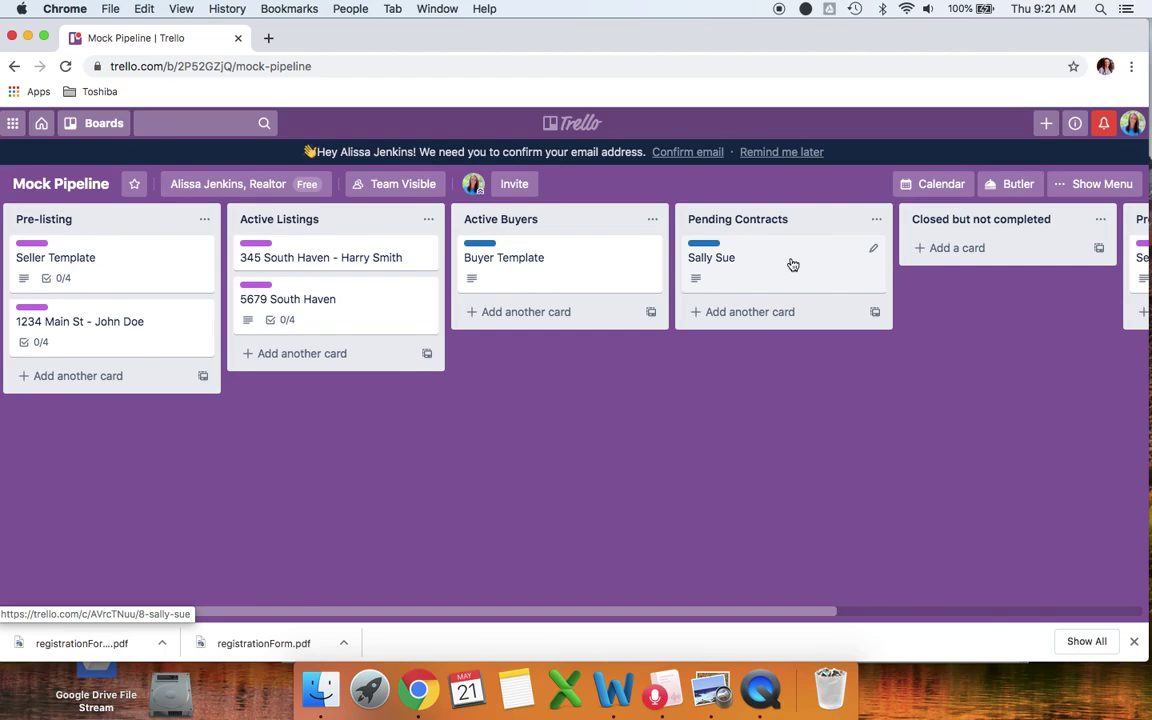
pyautogui.moveTo(275, 300); pyautogui.dragTo(735, 333)
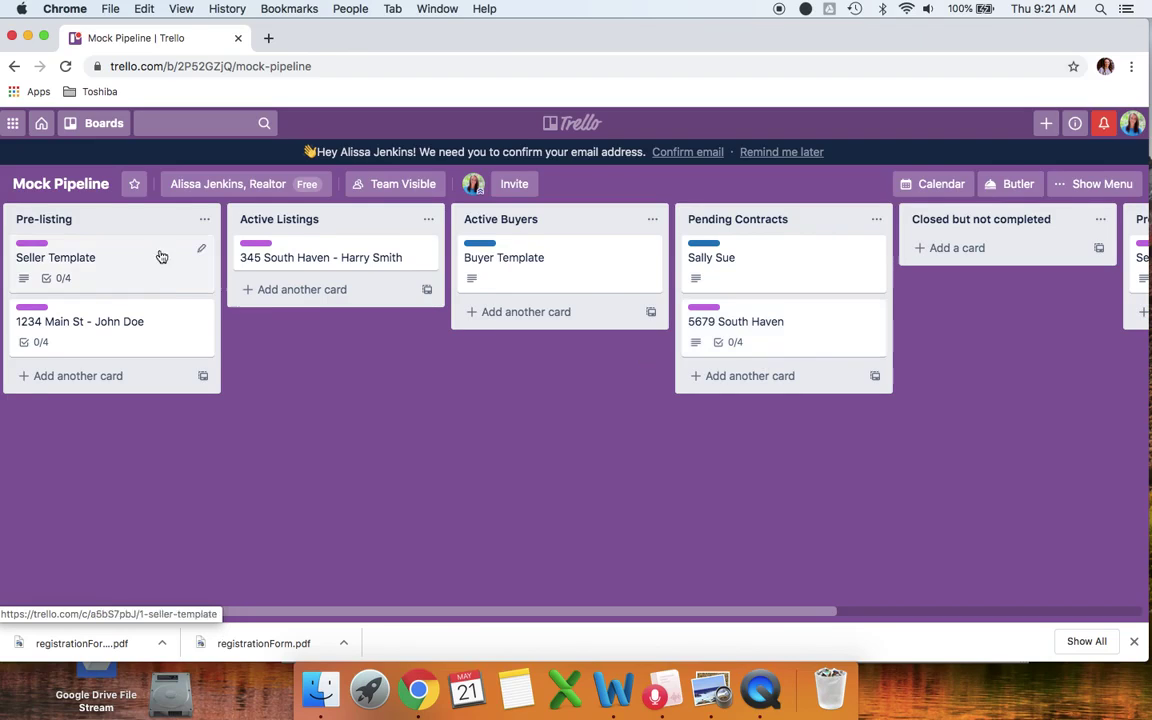
# Copy Seller Template as 'Lot 4' and place it just below Seller Template.
pyautogui.click(201, 250)
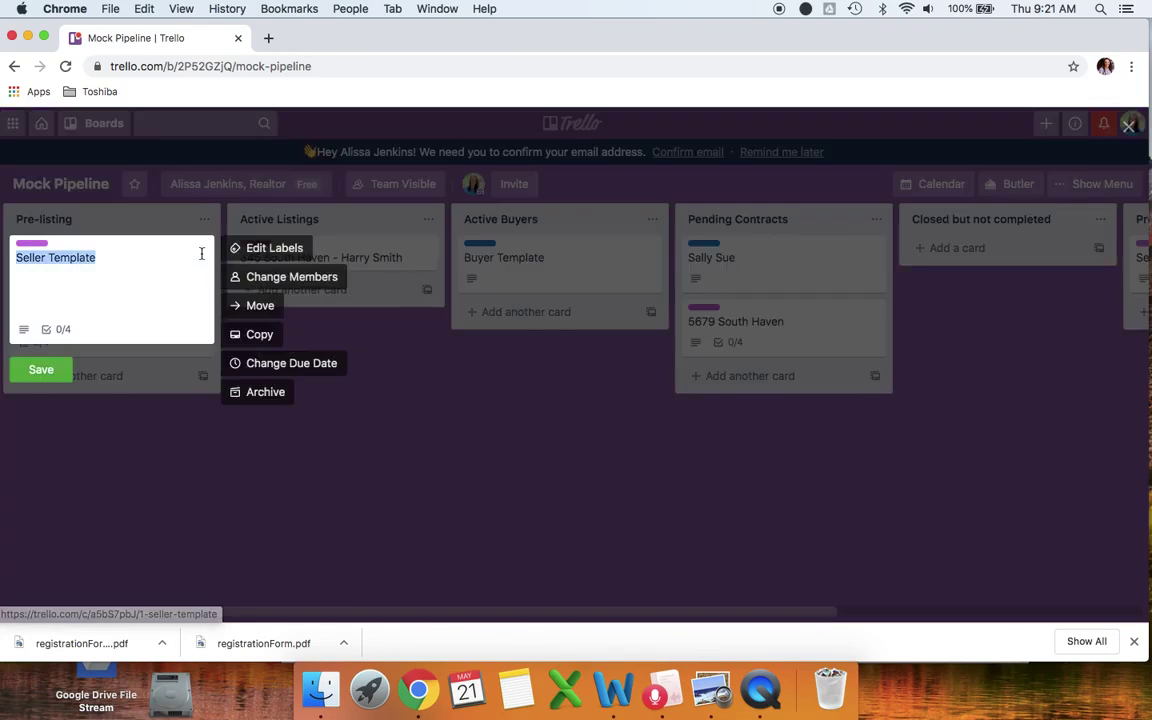
pyautogui.click(262, 338)
pyautogui.click(272, 360)
pyautogui.press('super+a')
pyautogui.write('Lo')
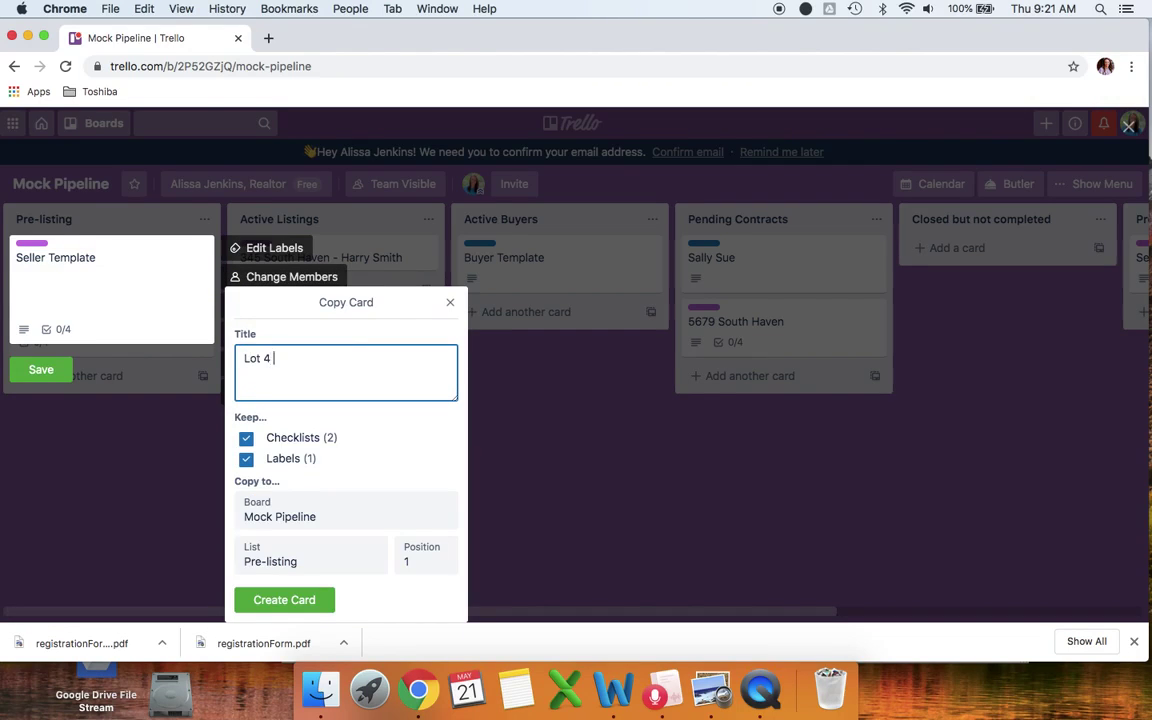
pyautogui.write('t 4')
pyautogui.press('Return')
pyautogui.moveTo(125, 262); pyautogui.dragTo(105, 348)
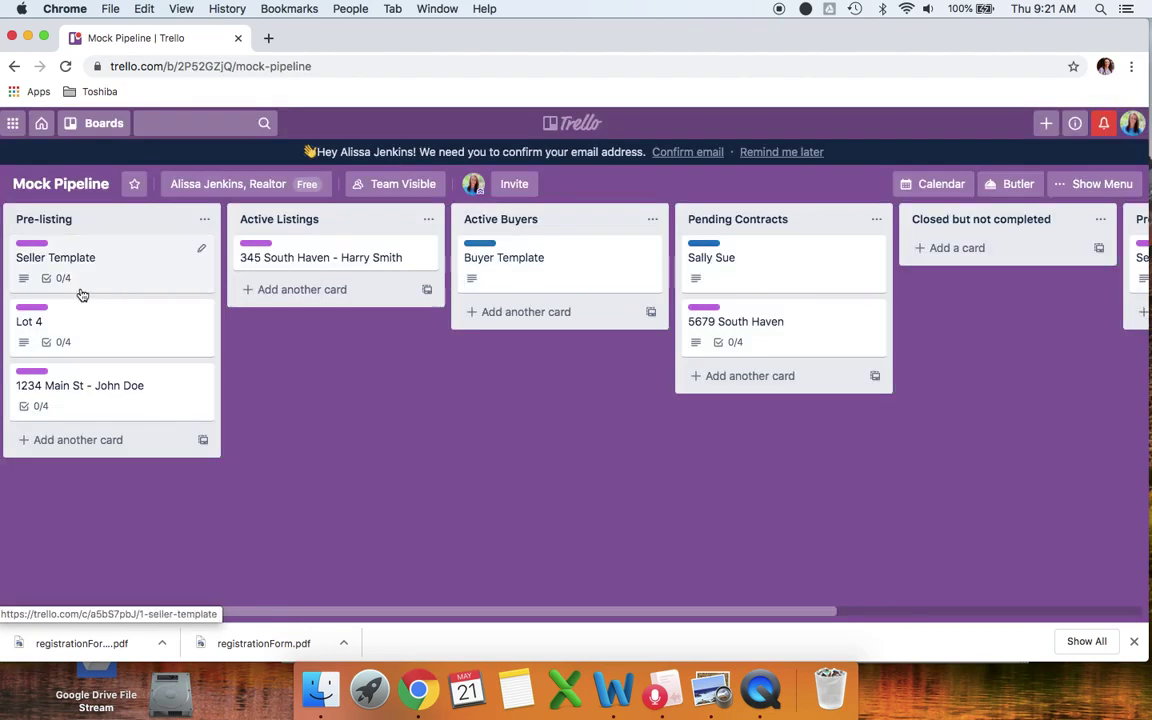
# Add a green label to the Lot 4 card.
pyautogui.rightClick(82, 300)
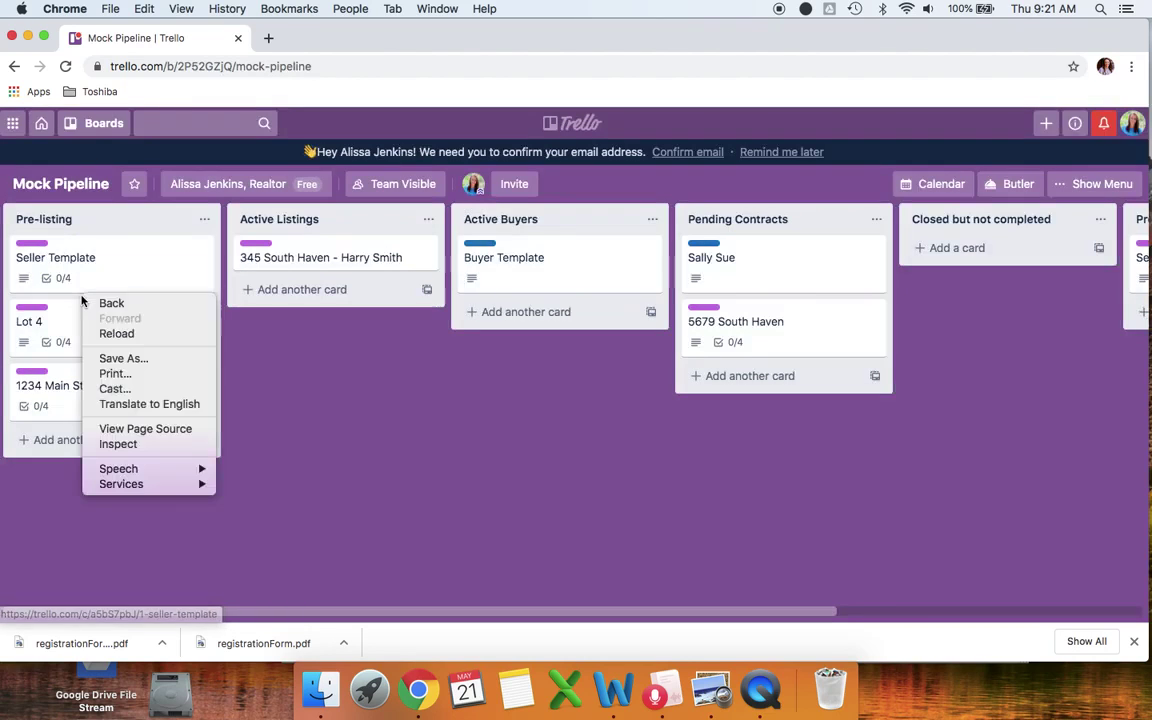
pyautogui.rightClick(42, 318)
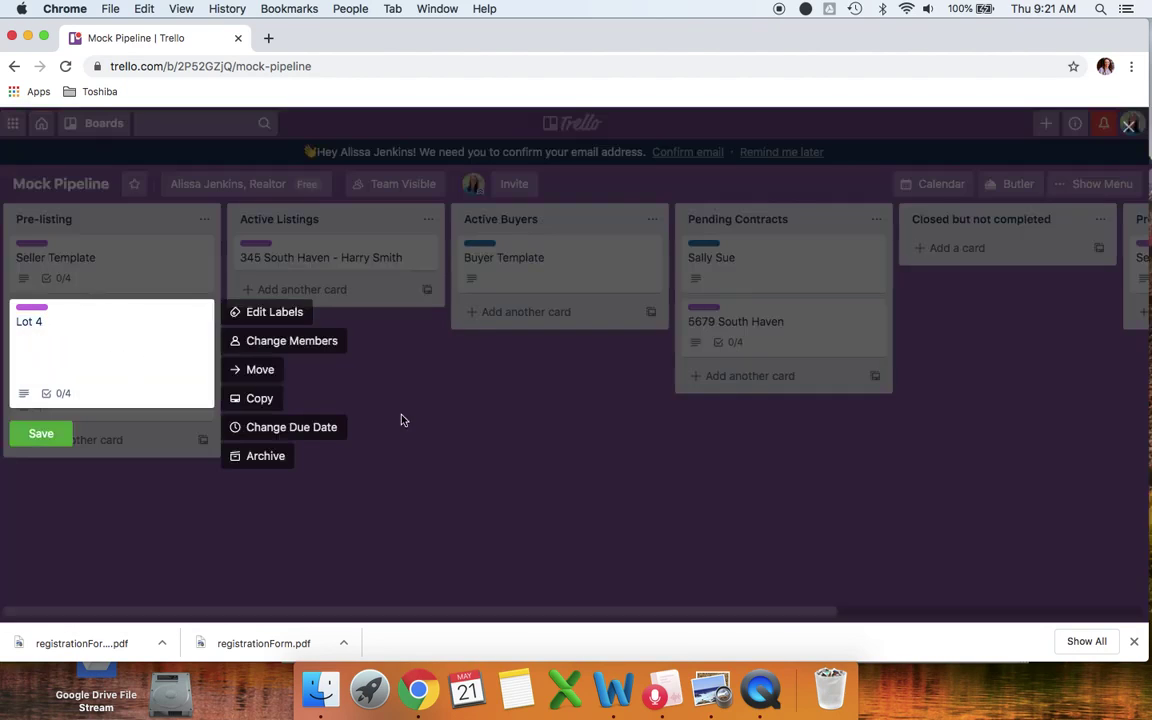
pyautogui.click(265, 312)
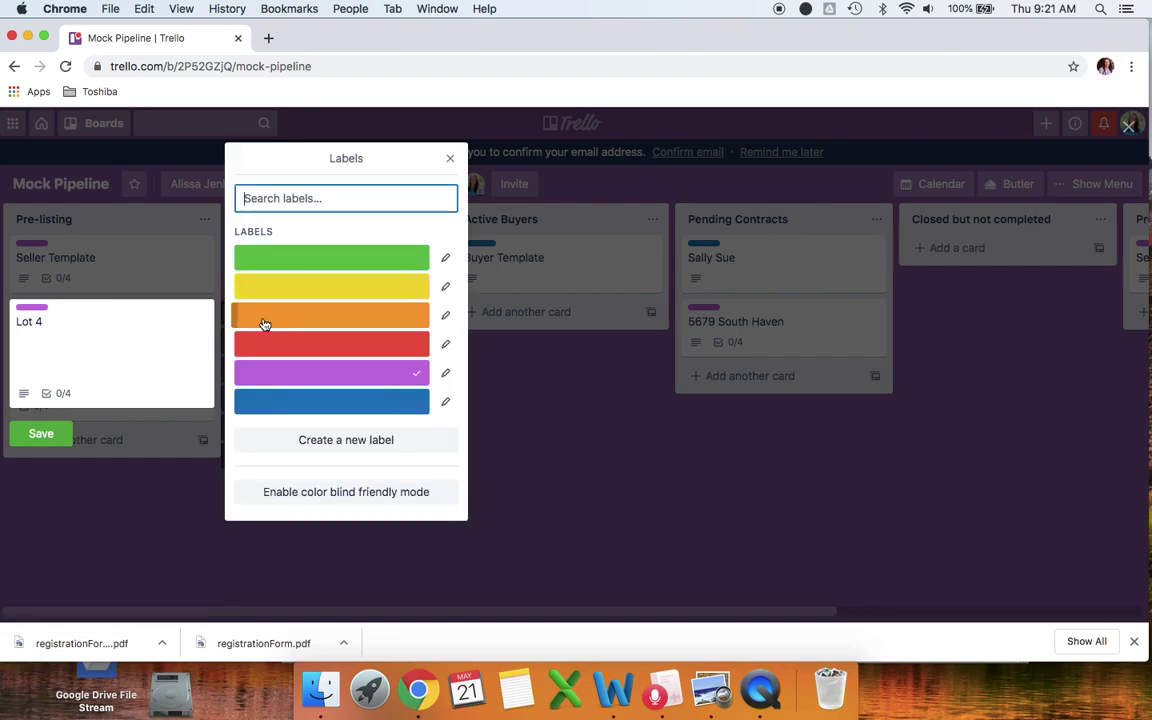
pyautogui.click(295, 257)
pyautogui.click(48, 436)
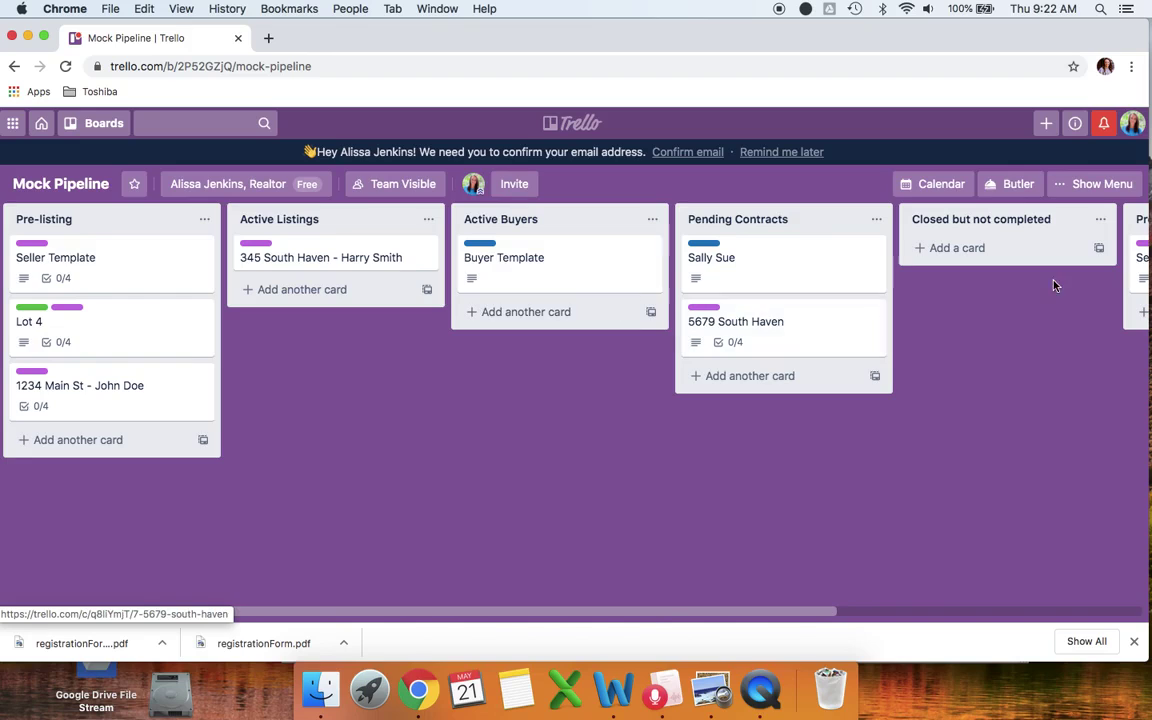
pyautogui.hscroll(5, 1045, 283)
# Archive the extra PreListing list from its list actions menu.
pyautogui.click(984, 219)
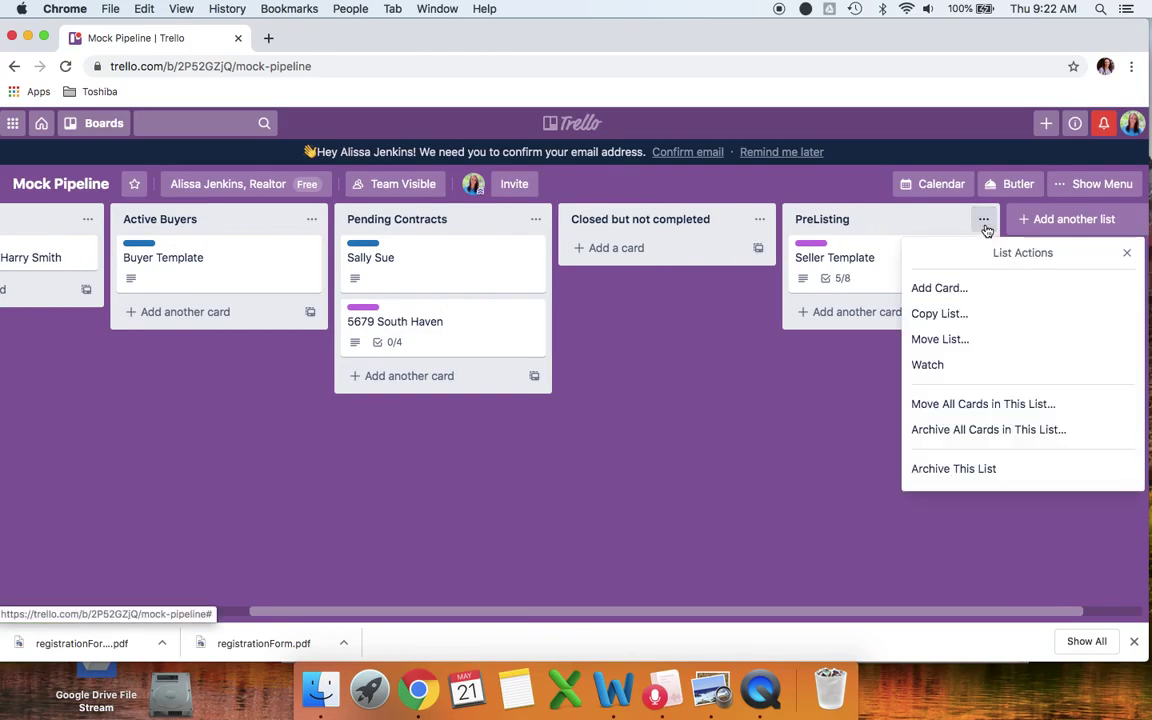
pyautogui.click(947, 469)
pyautogui.hscroll(-4, 945, 473)
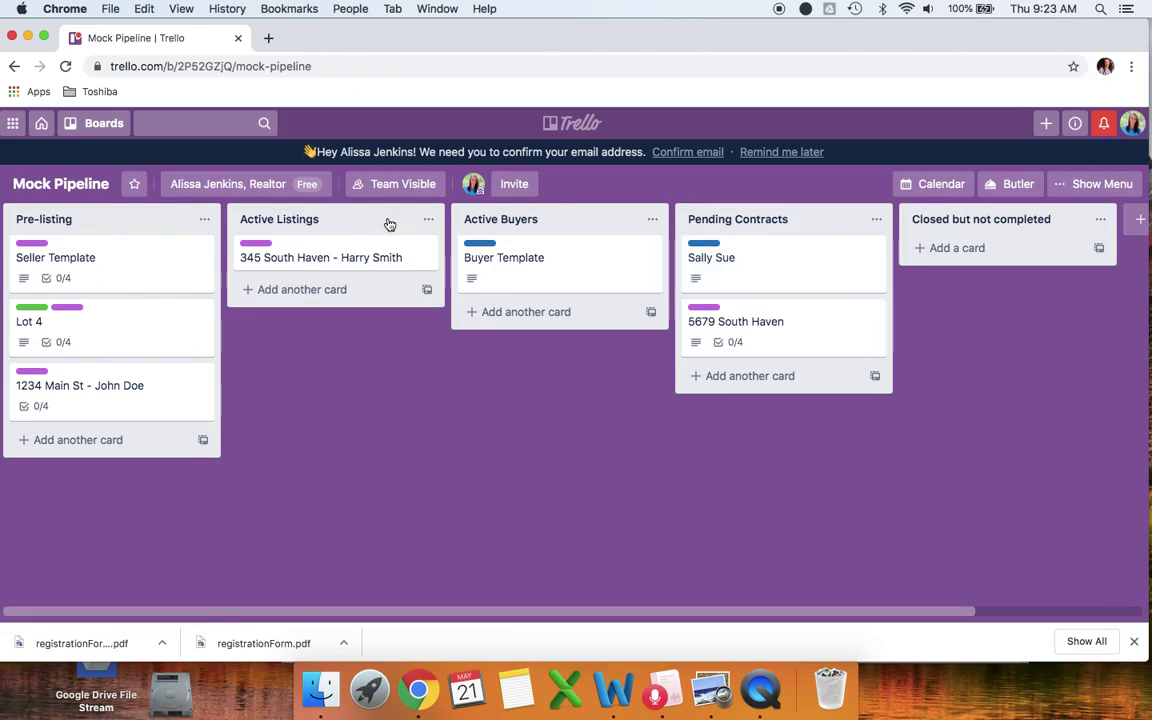
pyautogui.click(87, 130)
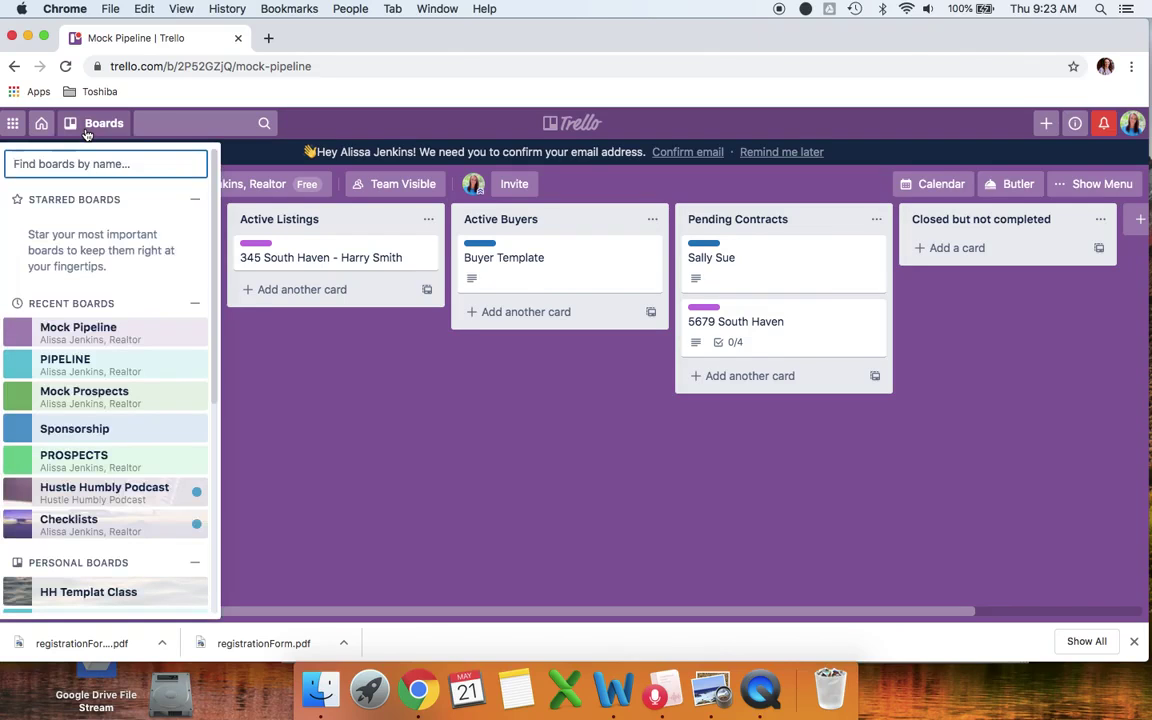
pyautogui.click(81, 404)
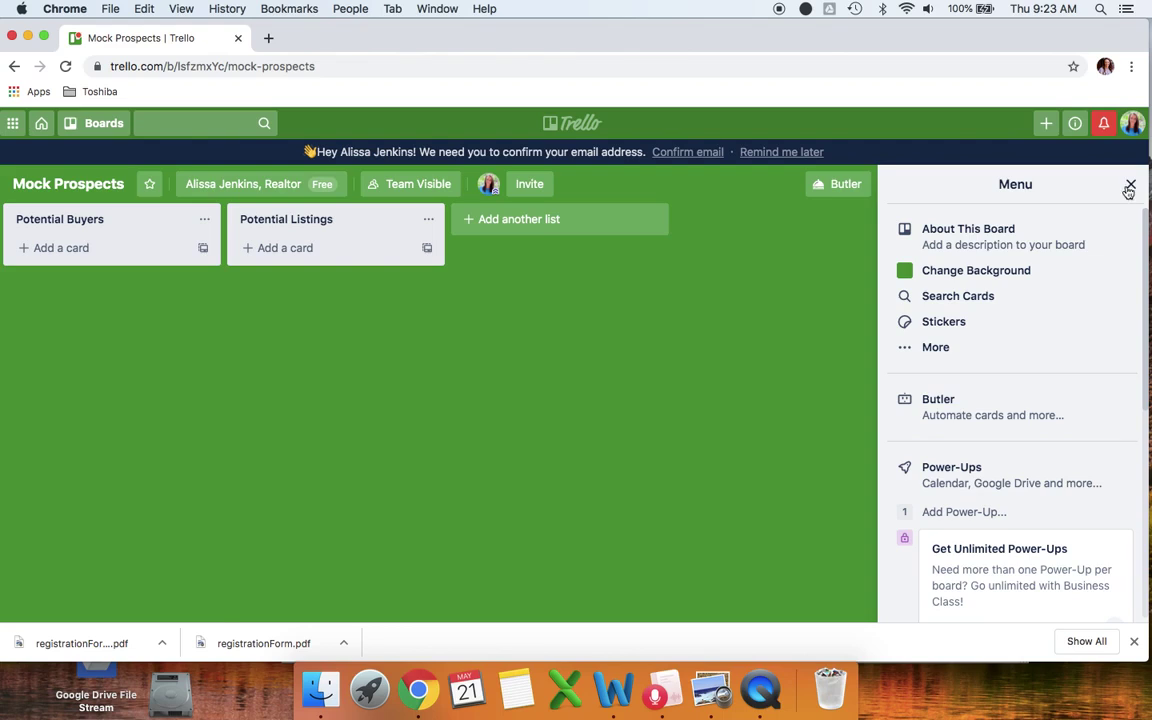
pyautogui.click(1130, 184)
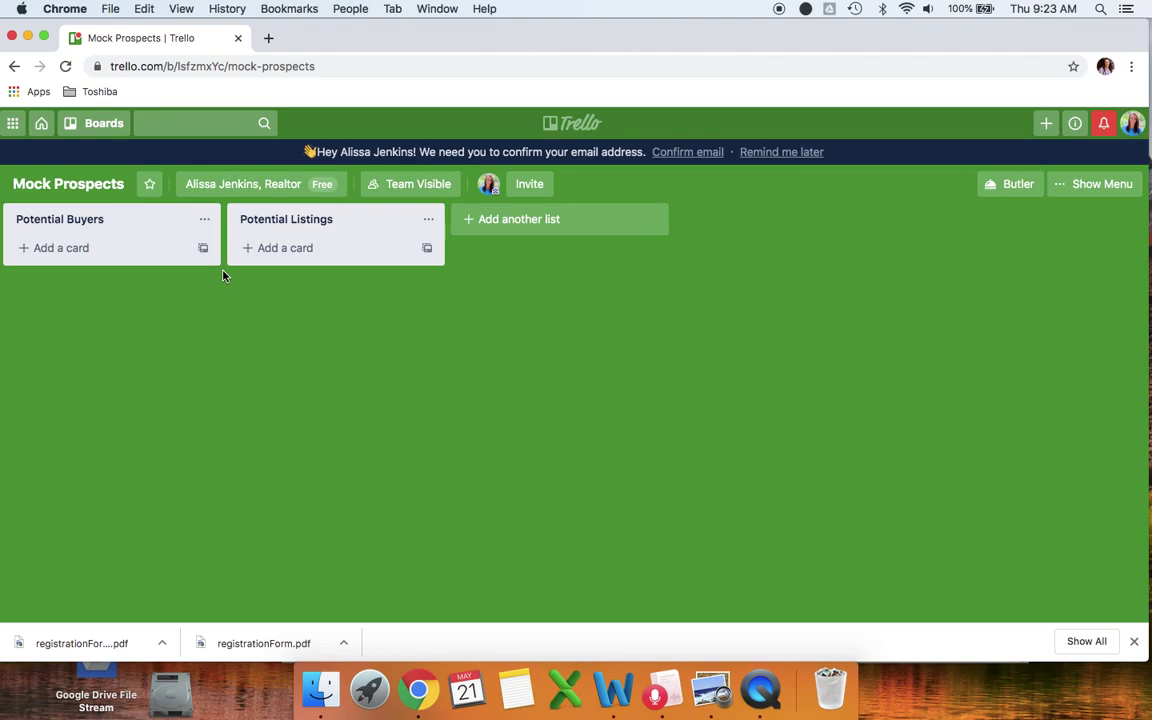
pyautogui.click(63, 247)
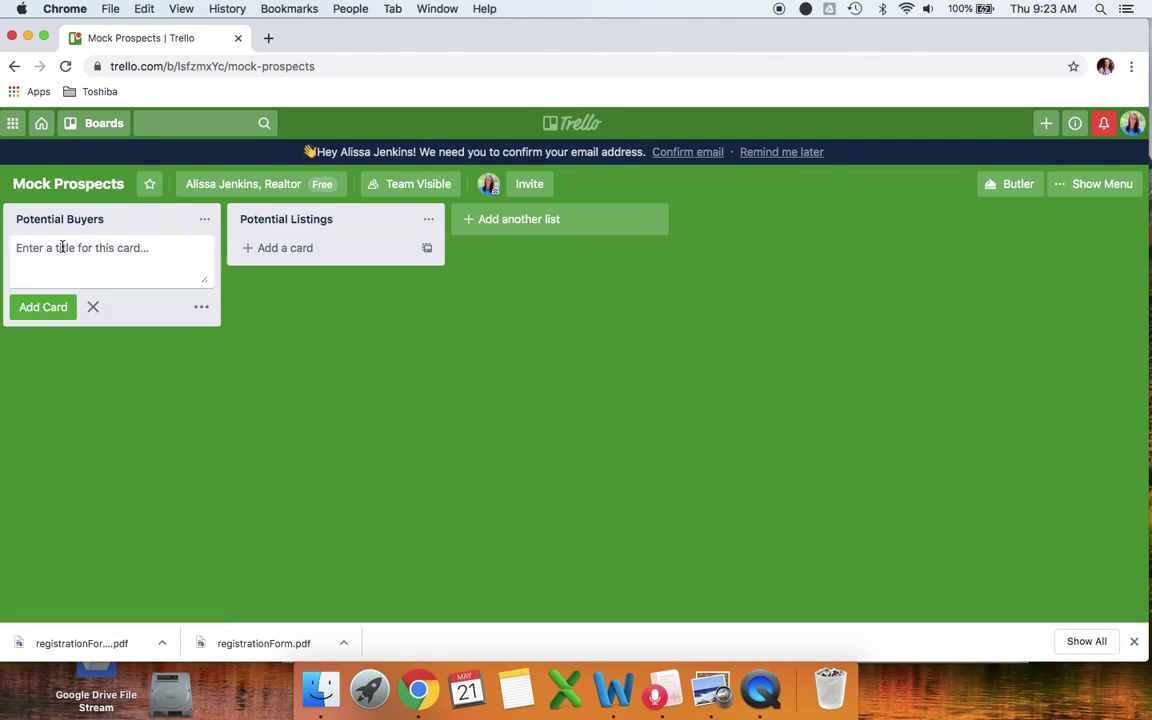
pyautogui.click(264, 313)
pyautogui.click(104, 123)
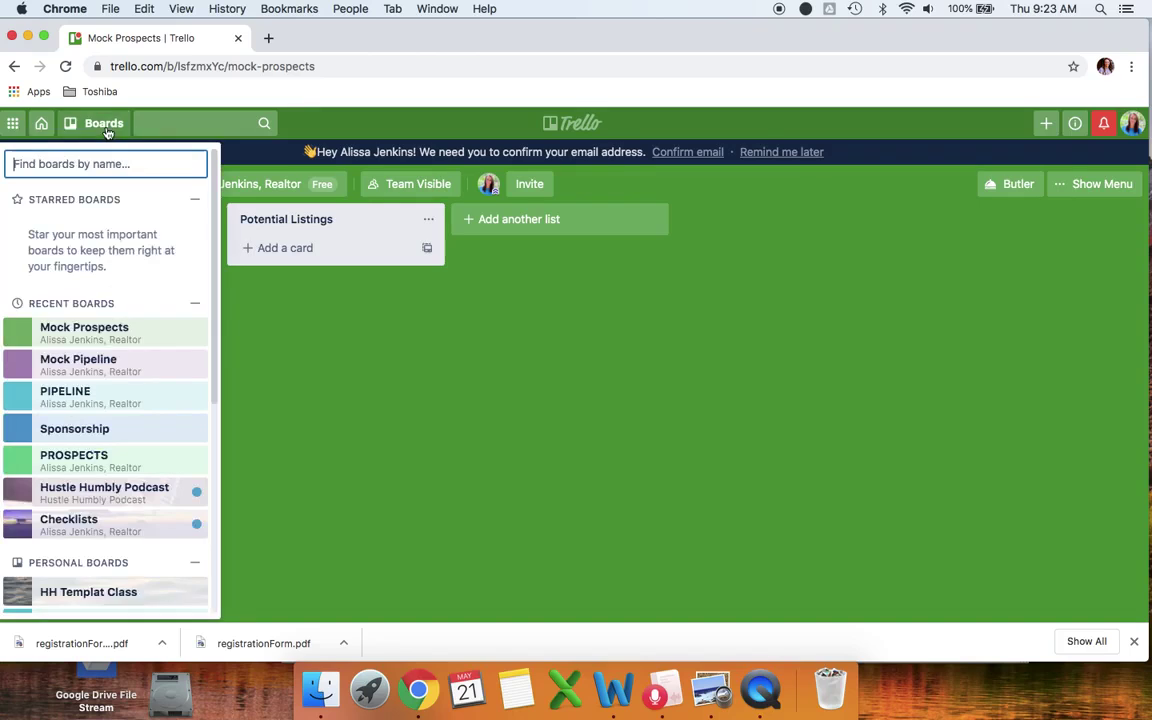
pyautogui.click(108, 372)
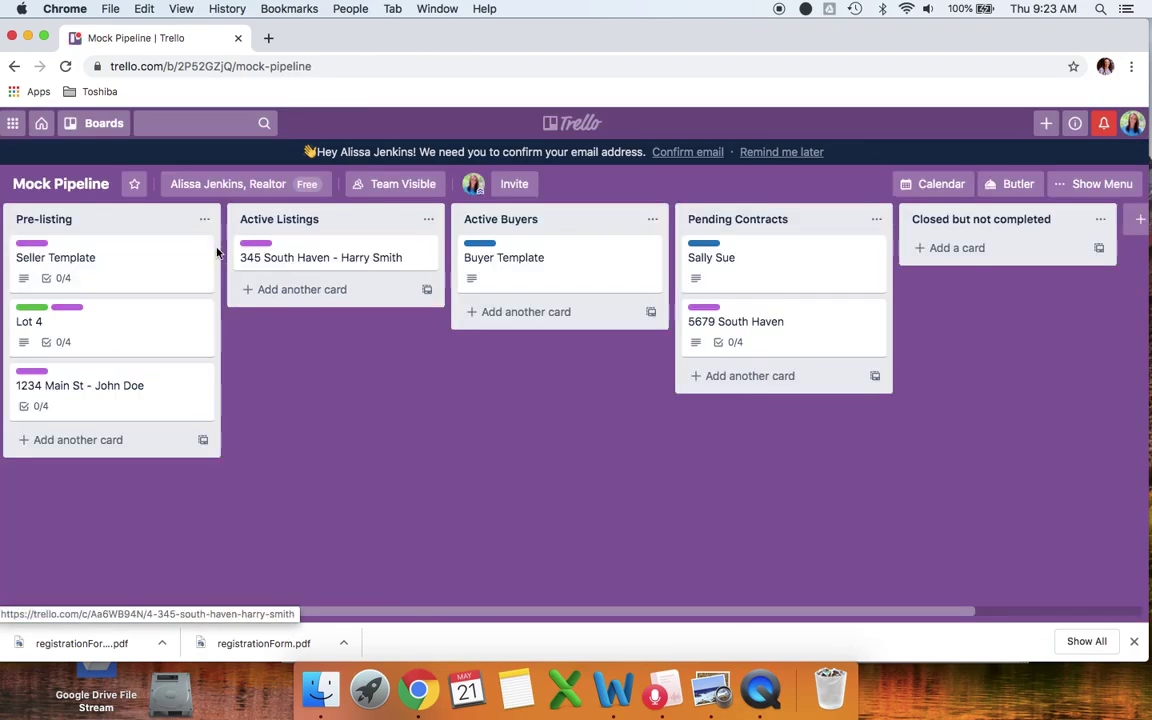
# Move Seller Template to the Potential Listings list on the Mock Prospects board.
pyautogui.click(204, 252)
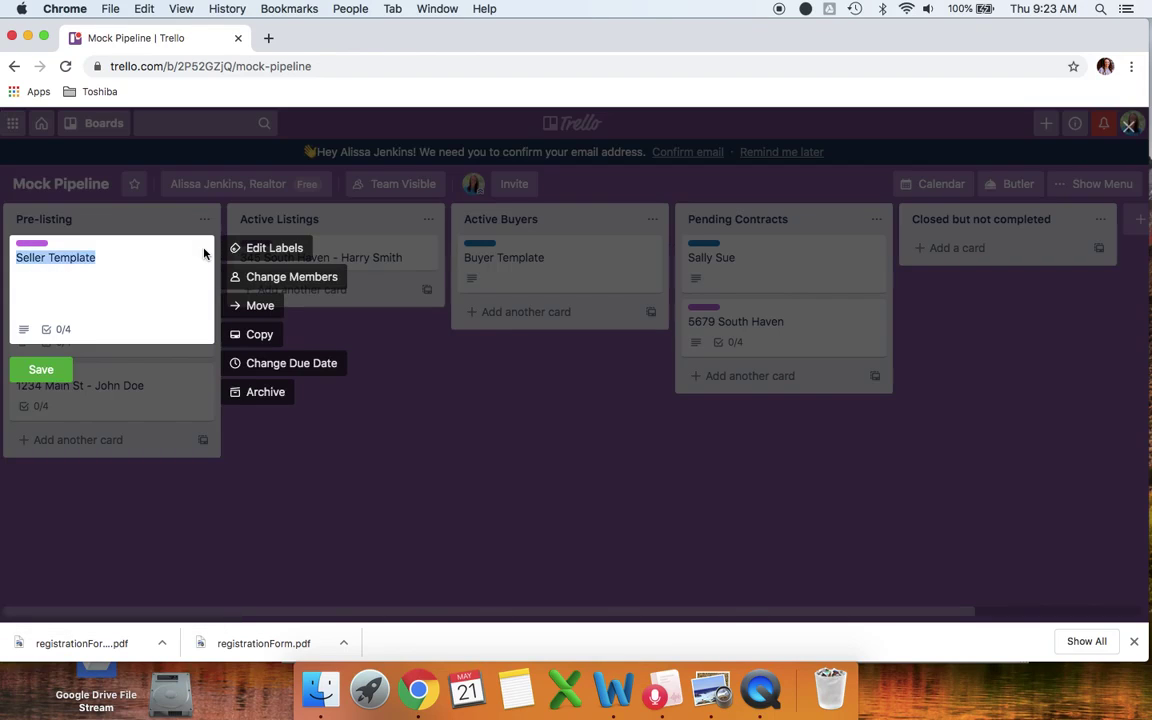
pyautogui.click(251, 307)
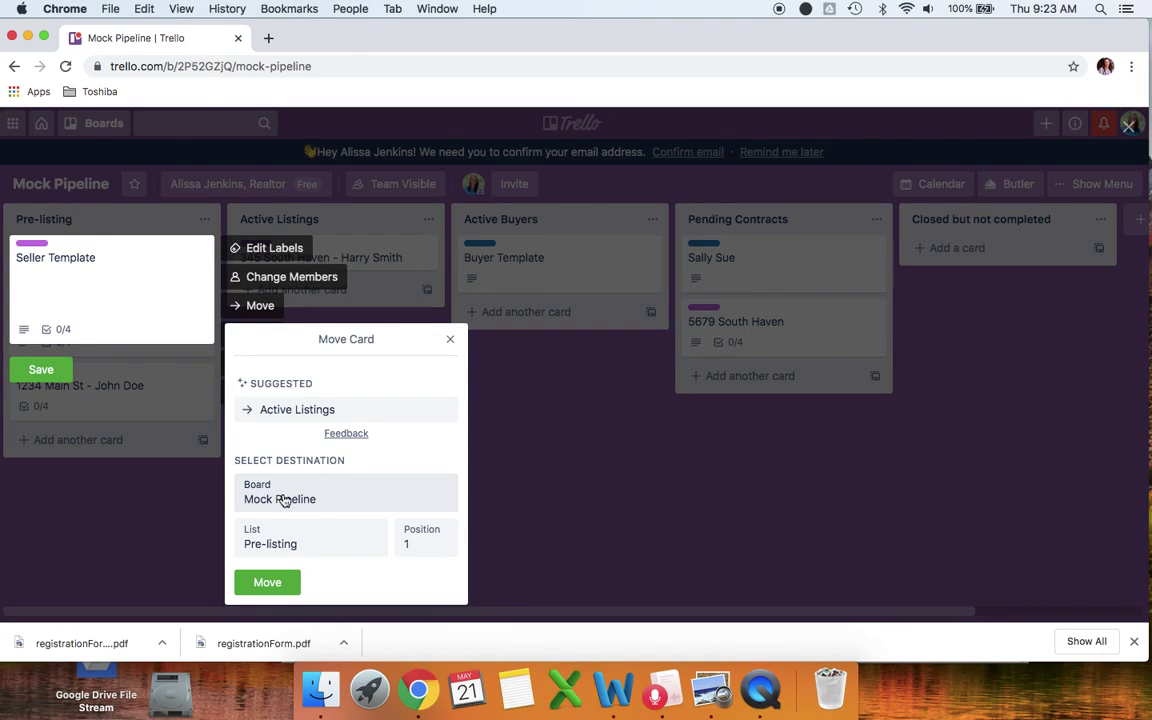
pyautogui.click(284, 500)
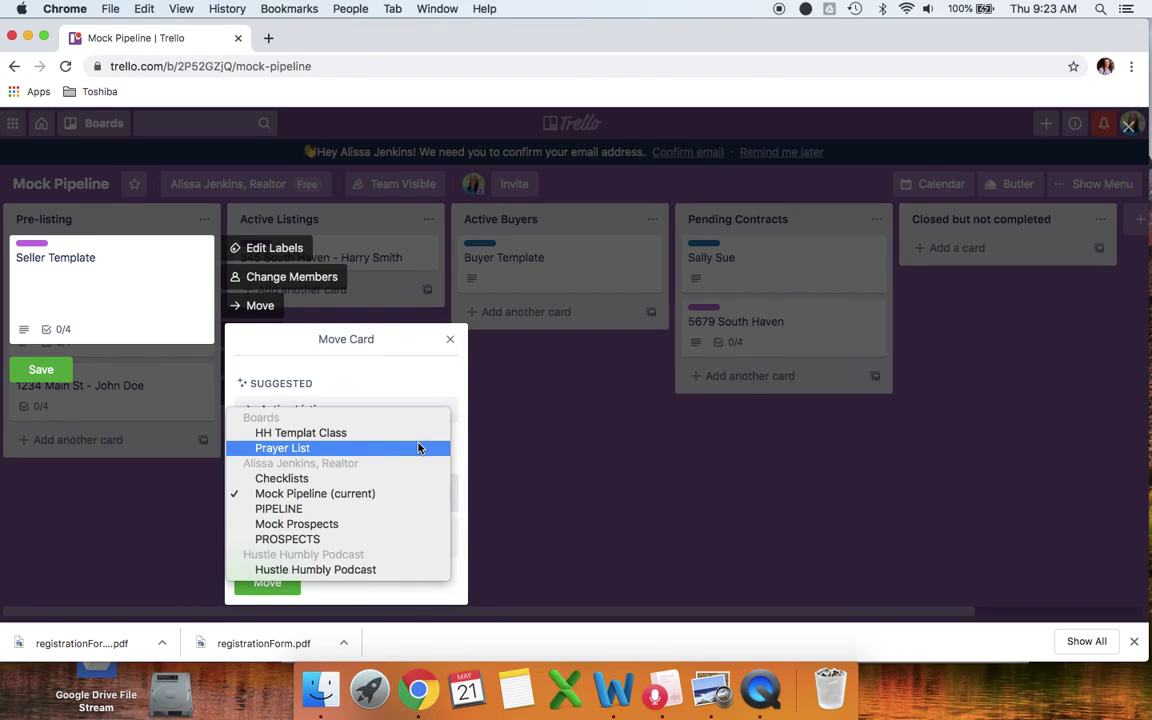
pyautogui.click(325, 524)
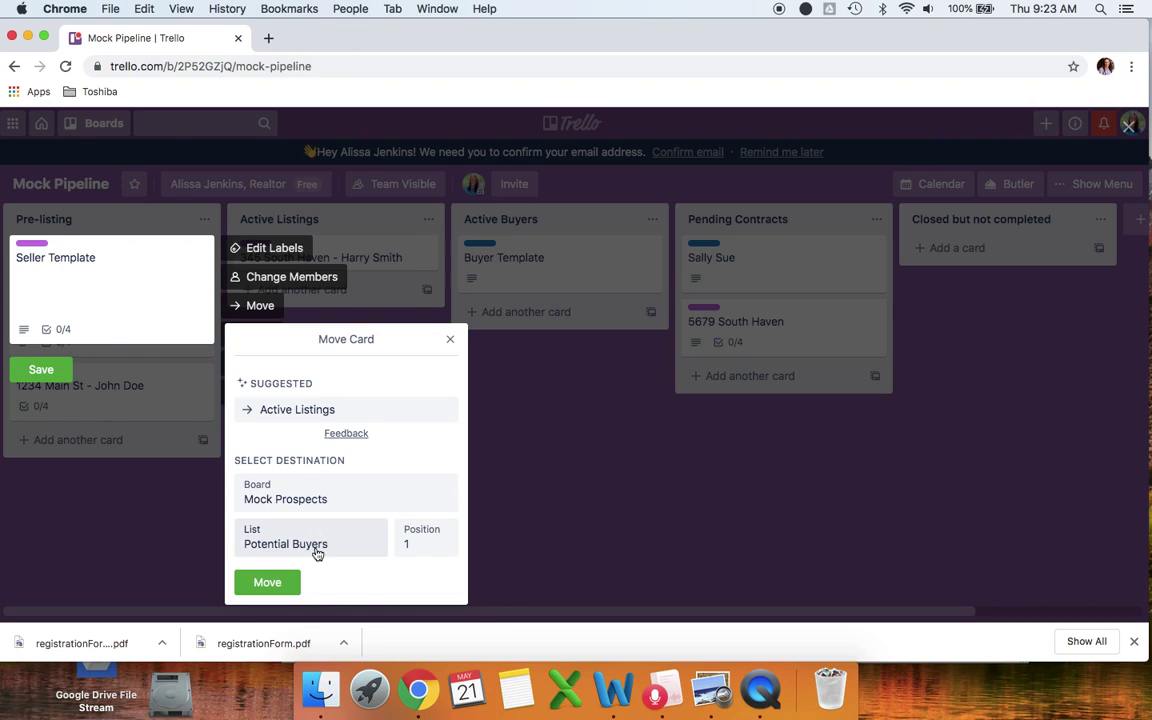
pyautogui.click(296, 544)
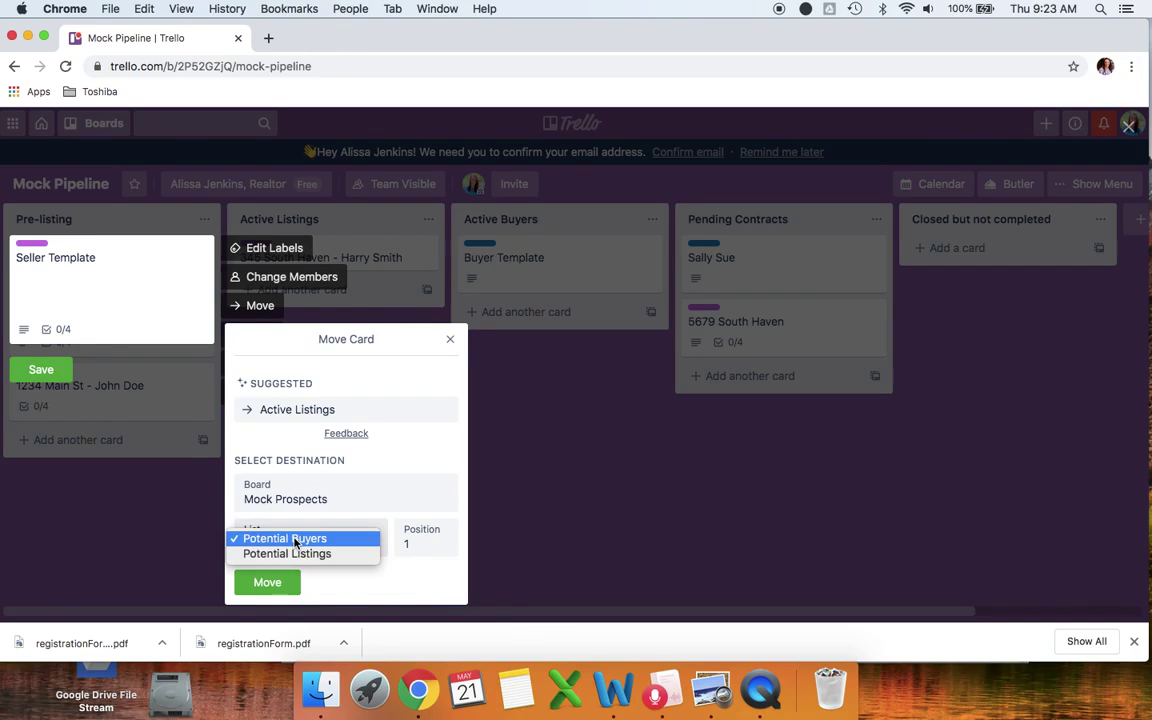
pyautogui.click(296, 555)
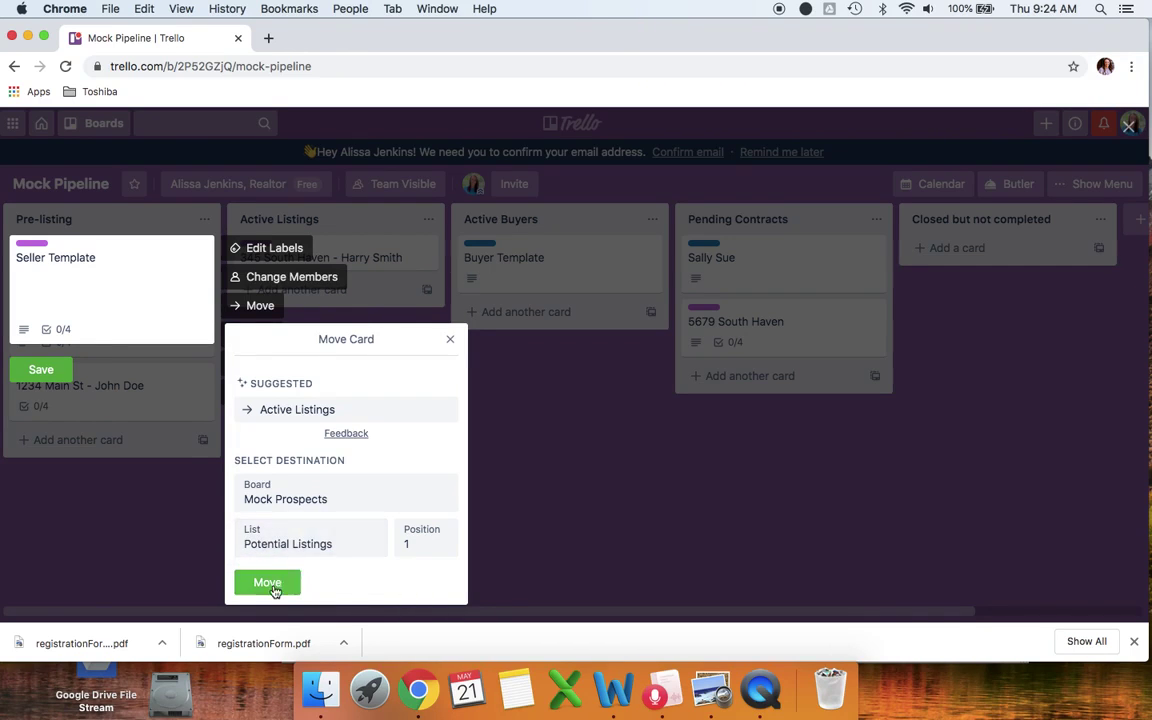
pyautogui.click(268, 583)
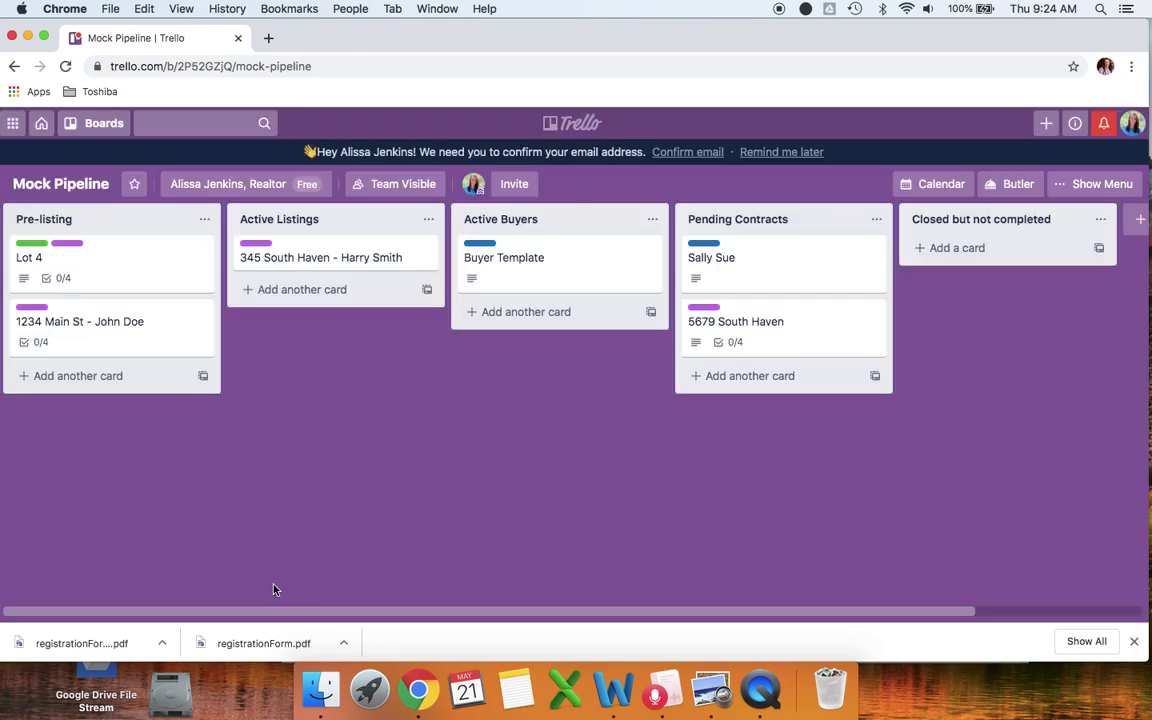
# On Mock Prospects, copy Seller Template as a card titled with the client's full name, keeping Seller Template on top.
pyautogui.click(104, 123)
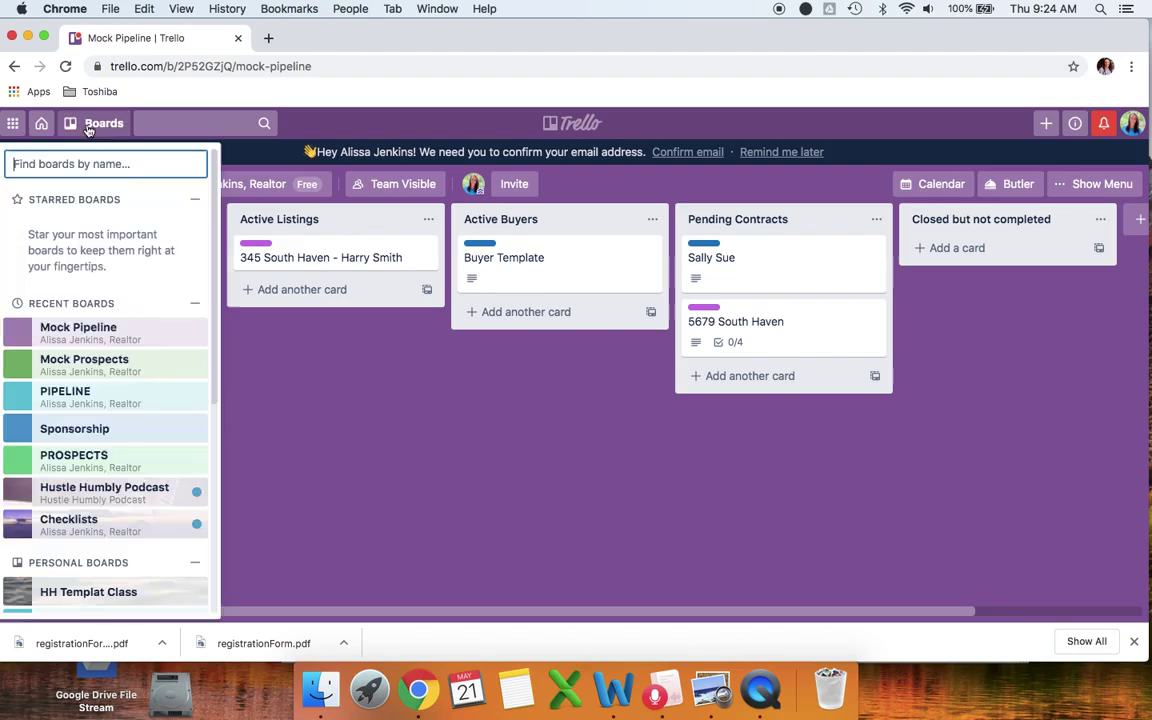
pyautogui.click(103, 368)
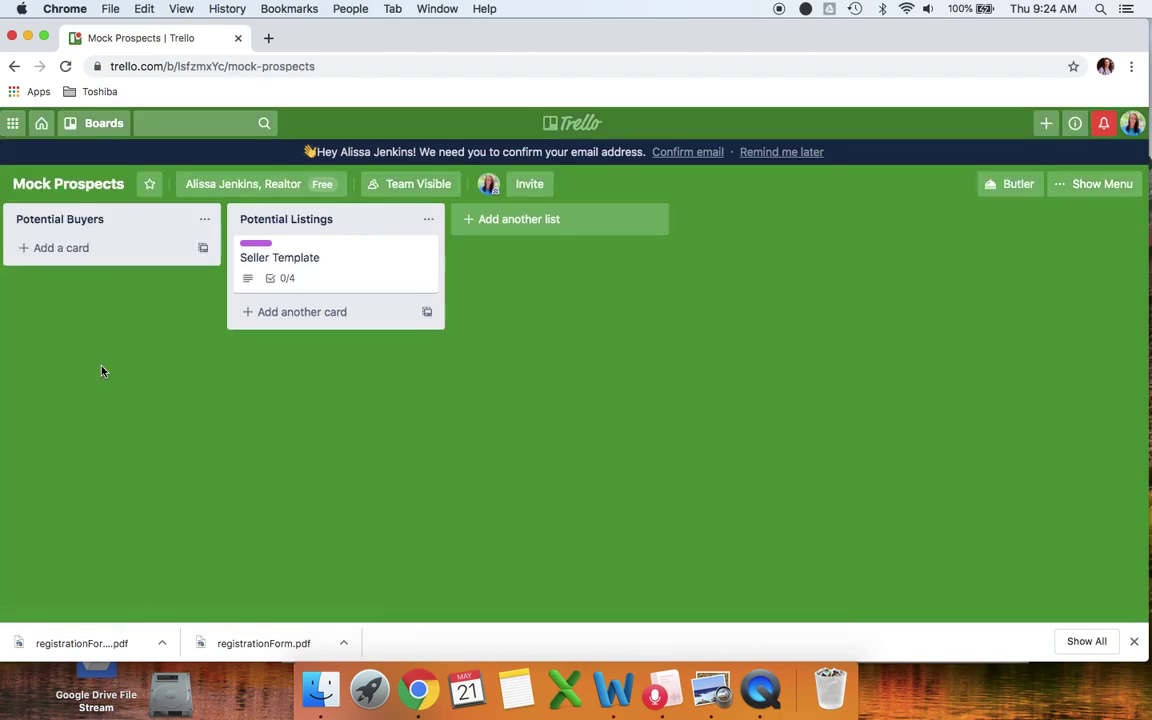
pyautogui.click(425, 251)
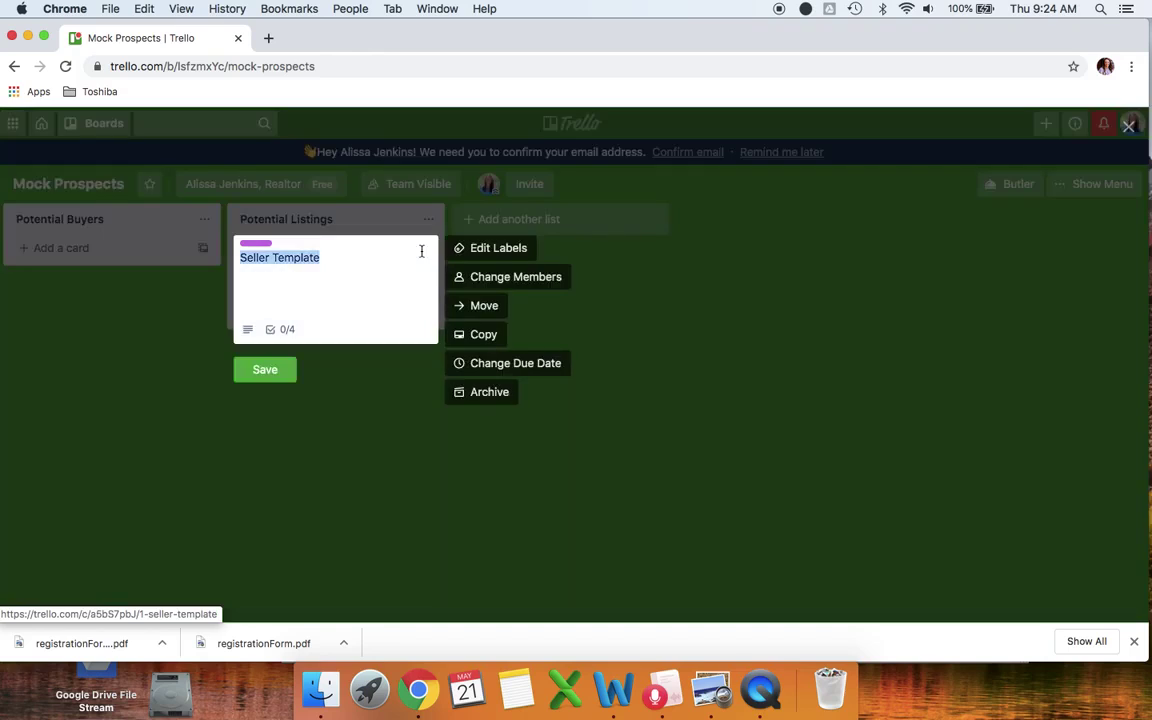
pyautogui.click(480, 336)
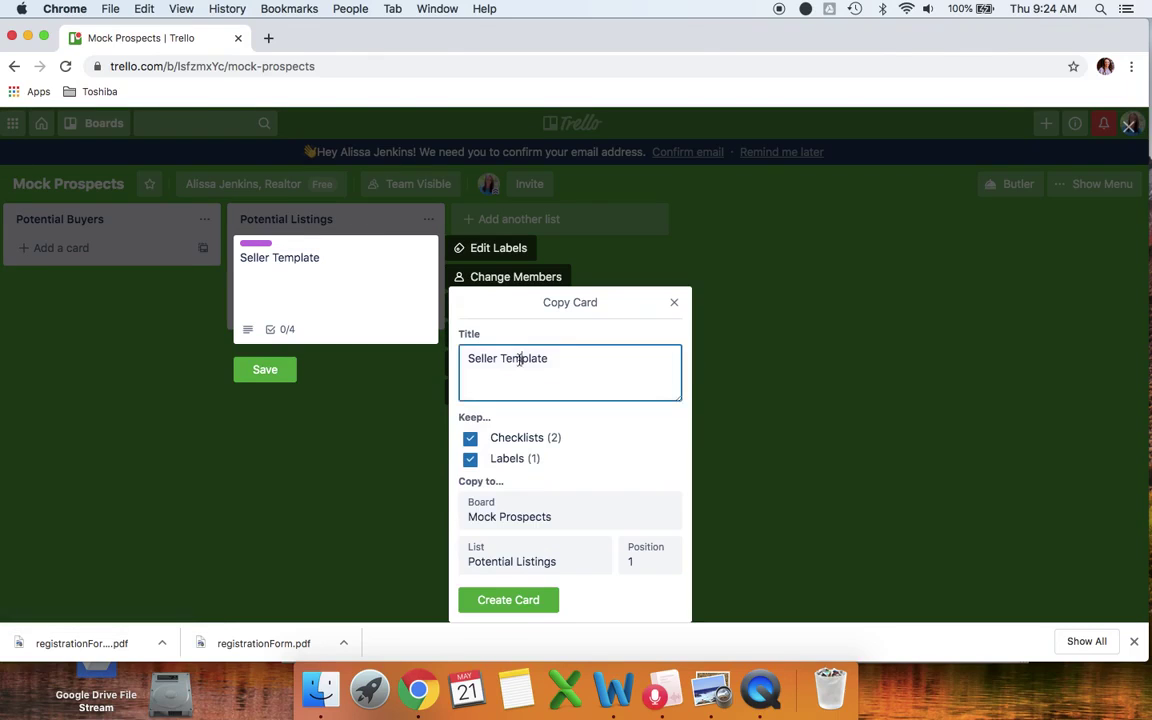
pyautogui.tripleClick(519, 359)
pyautogui.press('Return')
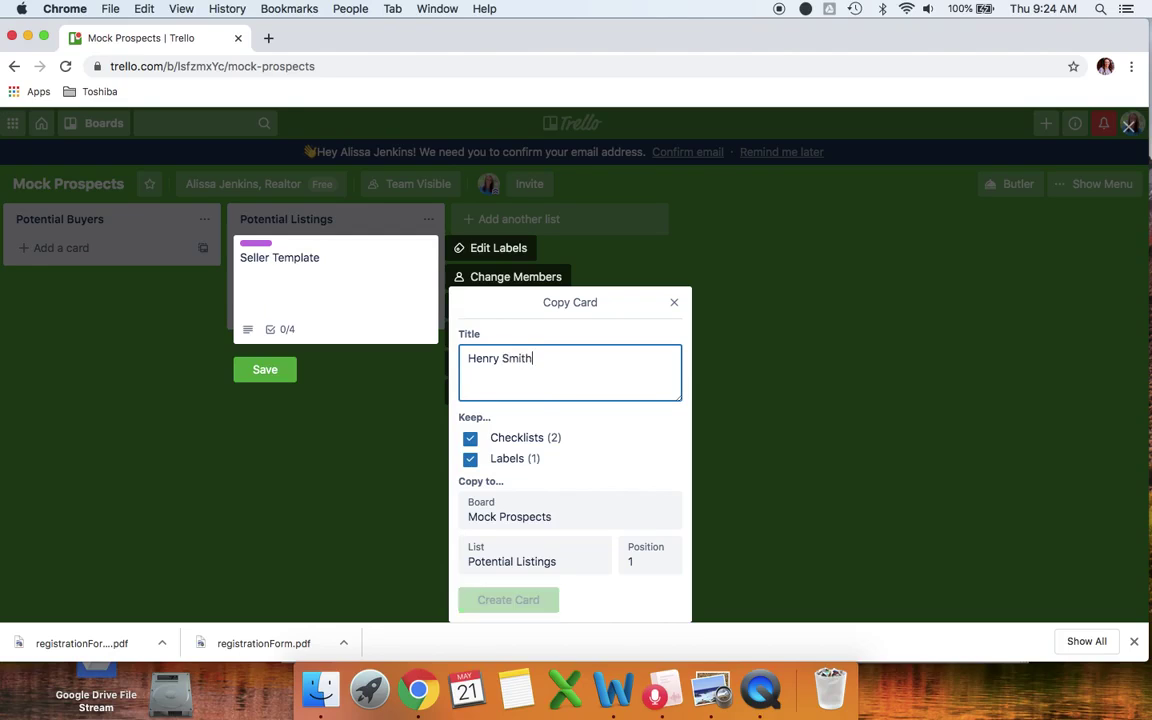
pyautogui.moveTo(383, 331); pyautogui.dragTo(372, 258)
# Add the comment "LEase us until October 2021" to the client card.
pyautogui.click(365, 328)
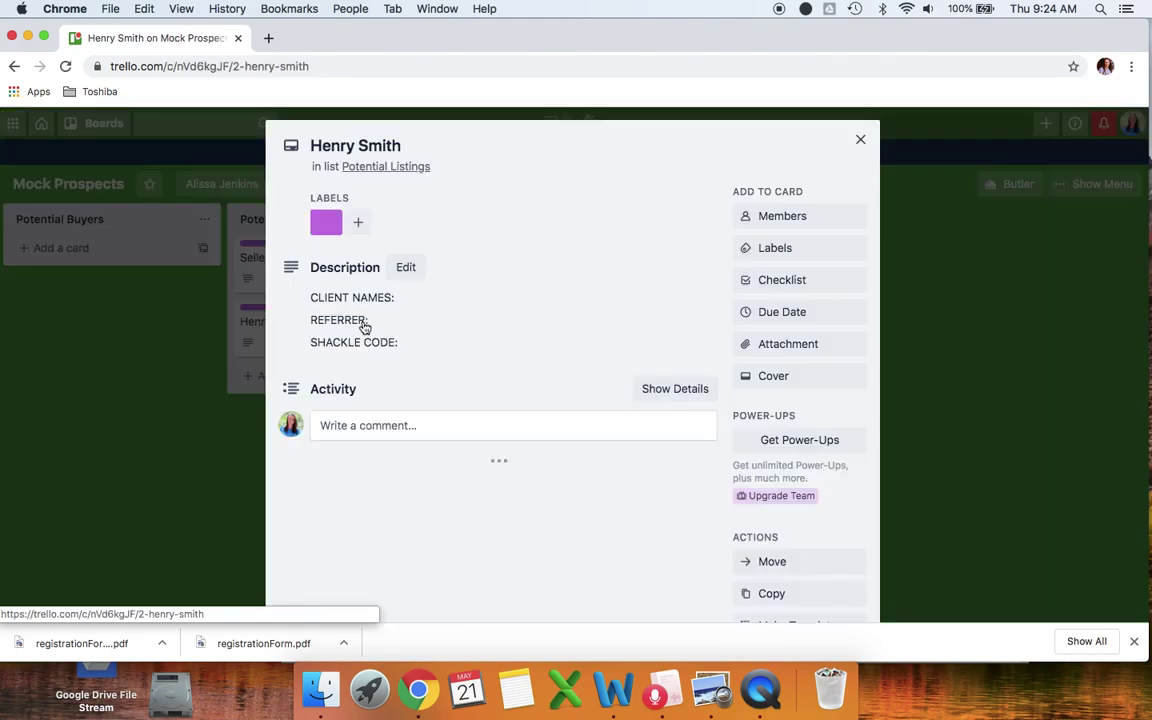
pyautogui.scroll(-3, 470, 468)
pyautogui.click(411, 518)
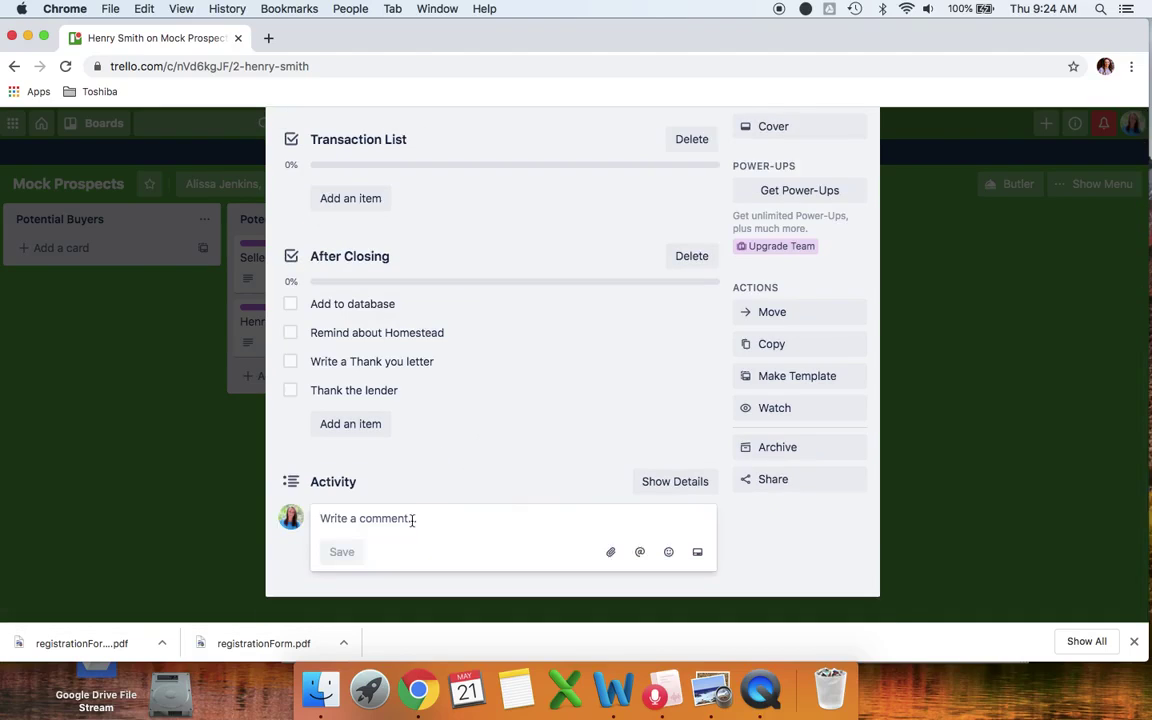
pyautogui.write('LEase us until October 2021')
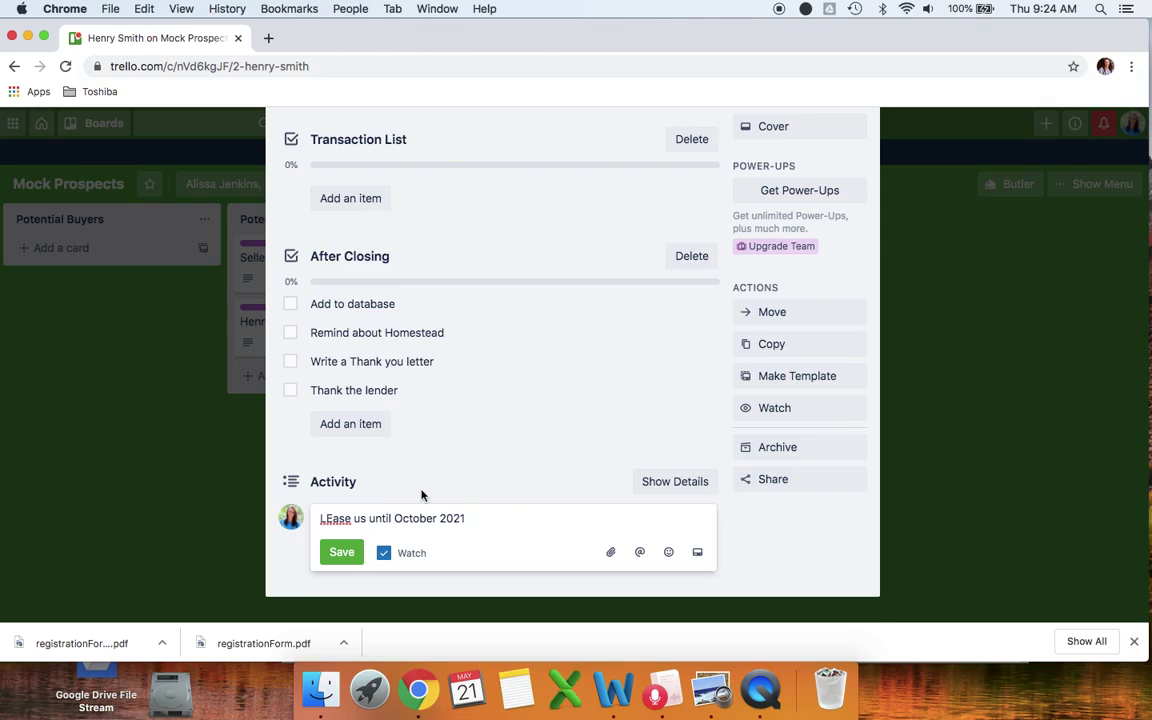
pyautogui.scroll(2, 421, 495)
pyautogui.scroll(-3, 573, 455)
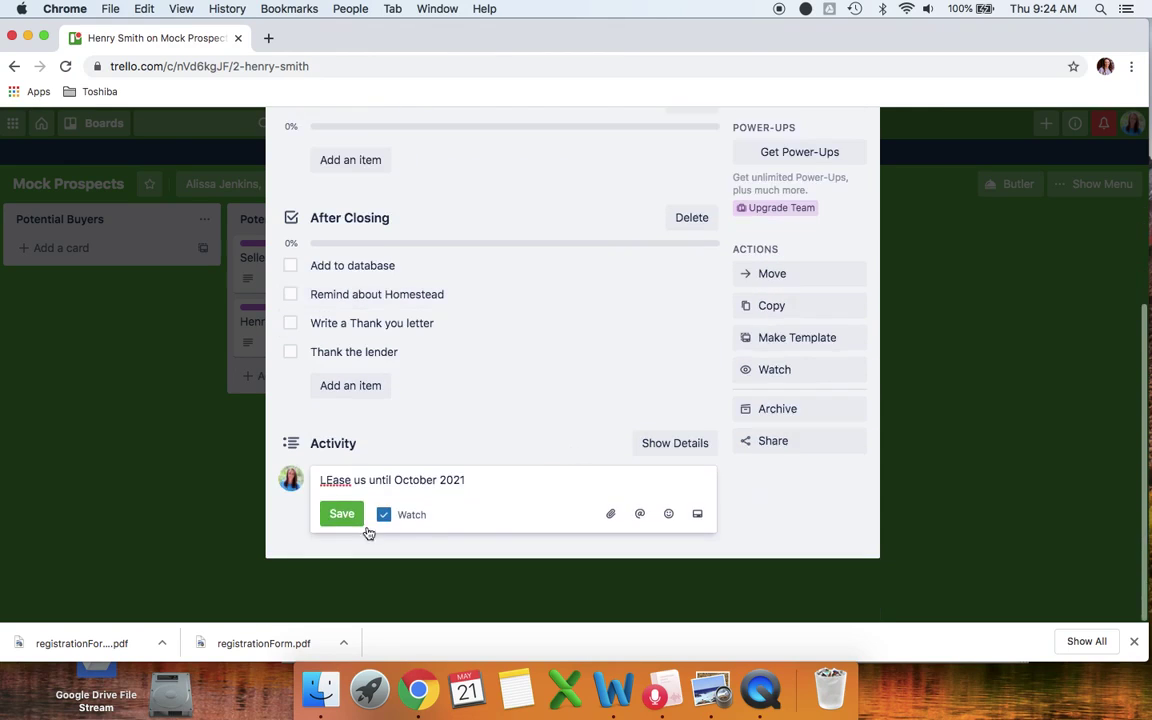
pyautogui.press('Return')
pyautogui.click(342, 540)
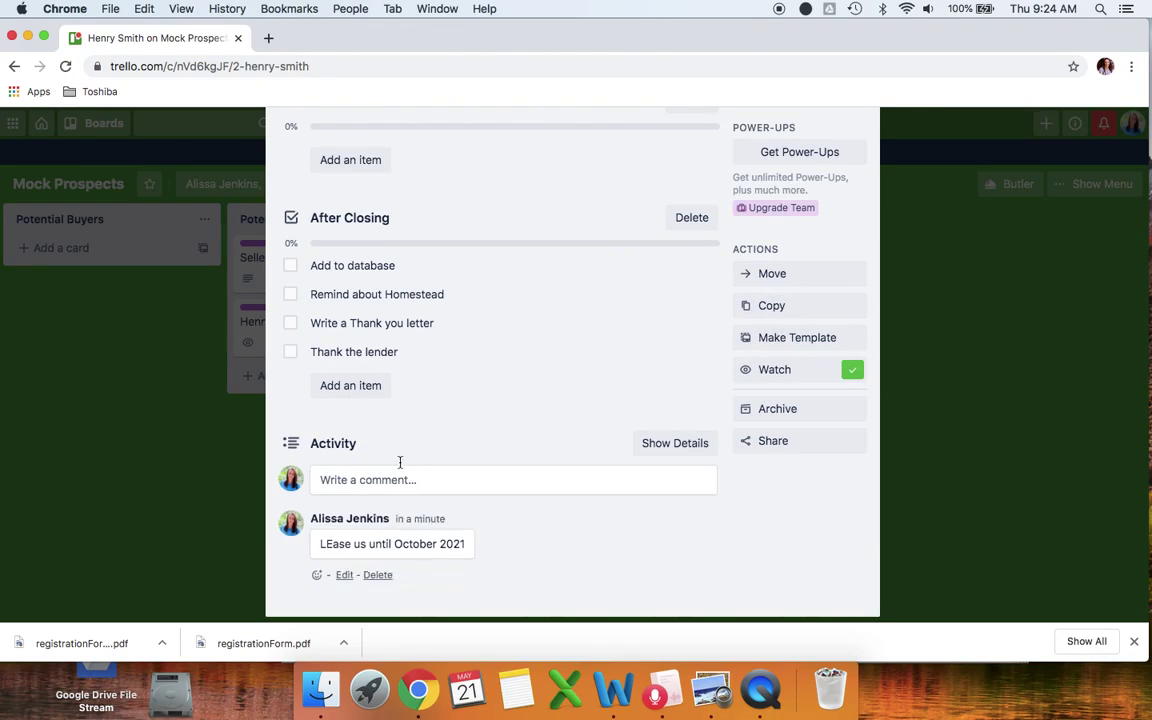
pyautogui.scroll(5, 586, 378)
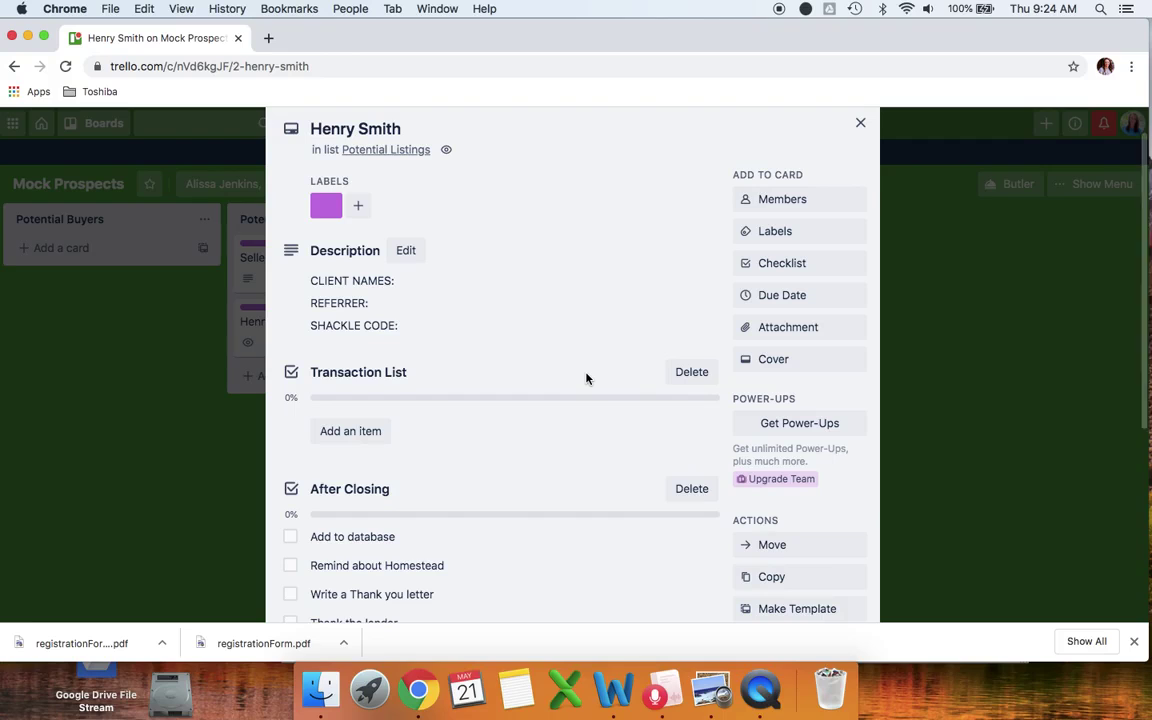
pyautogui.click(862, 126)
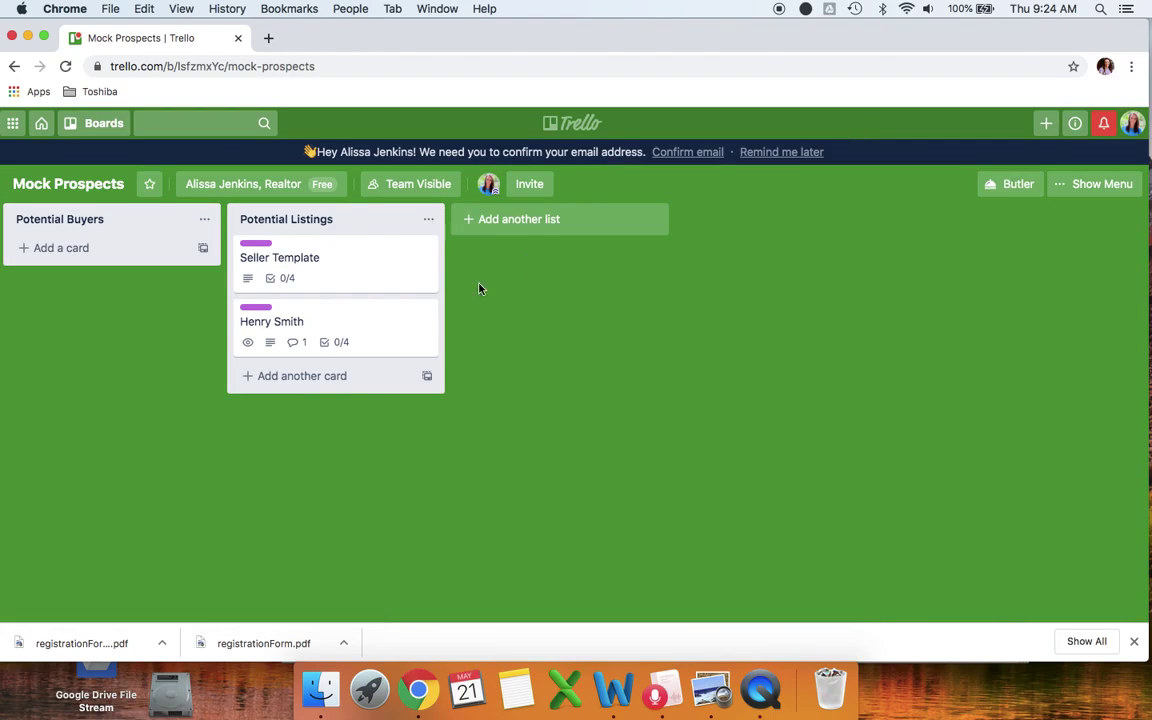
# Set the client card's due date to October 1, 2020, then return to the board.
pyautogui.click(368, 320)
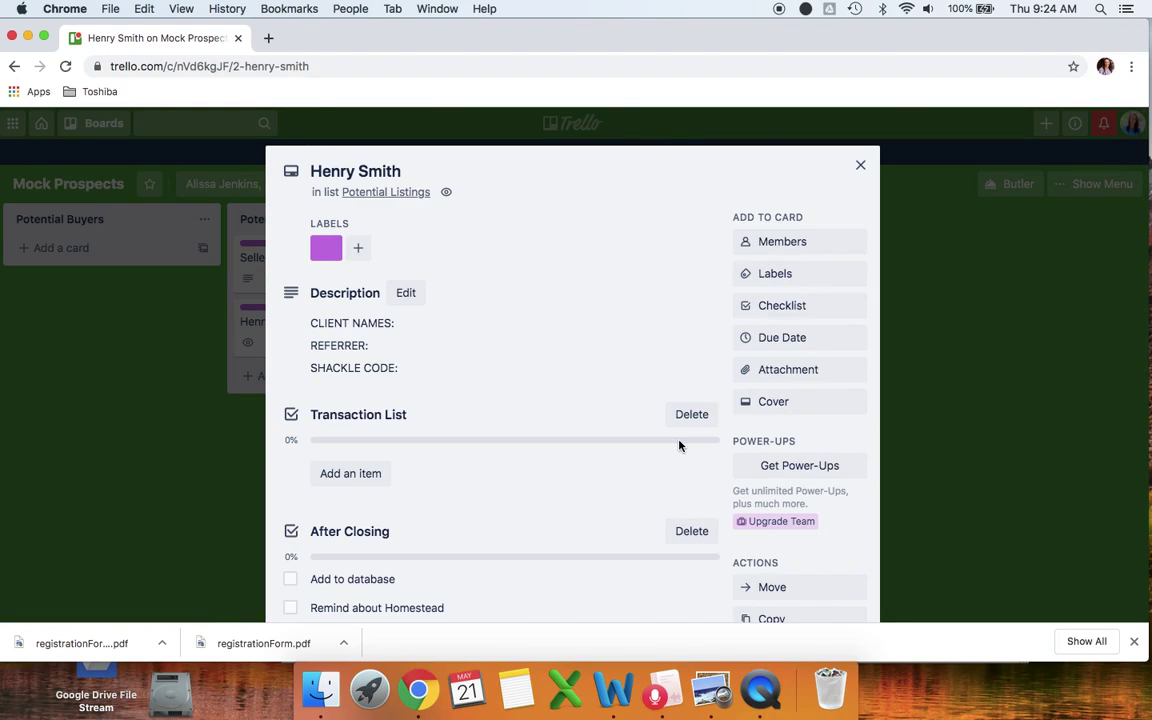
pyautogui.click(778, 348)
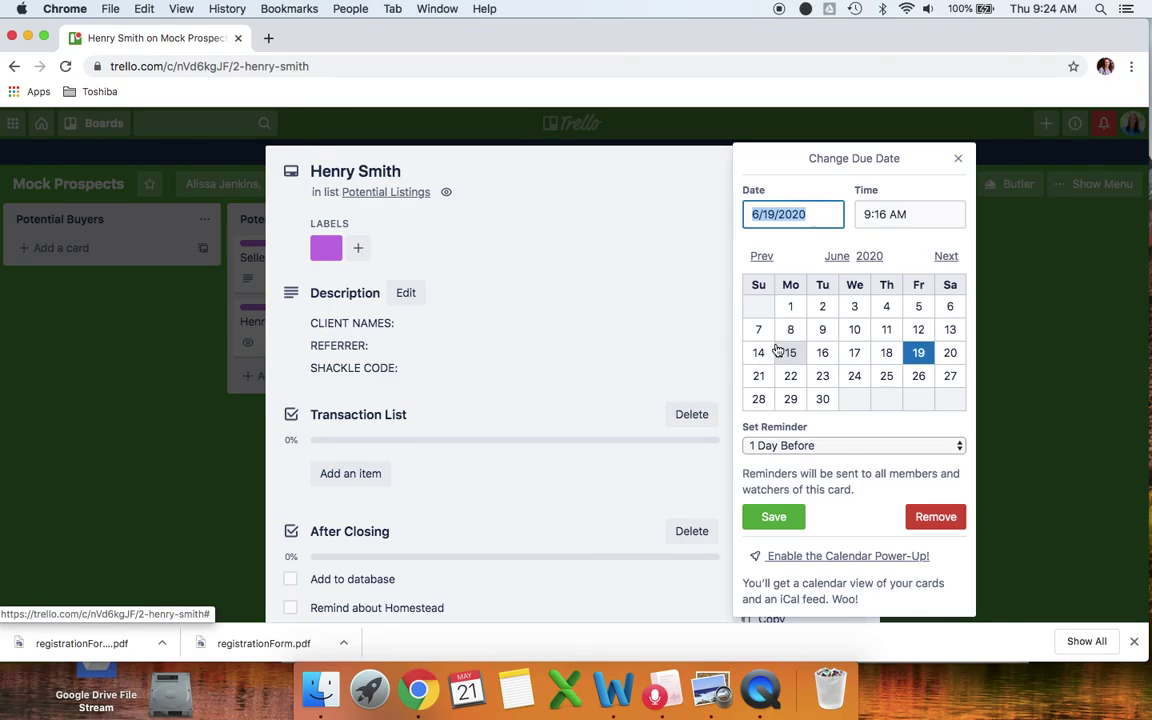
pyautogui.click(942, 257)
pyautogui.click(942, 257)
pyautogui.click(942, 257)
pyautogui.click(942, 257)
pyautogui.click(942, 257)
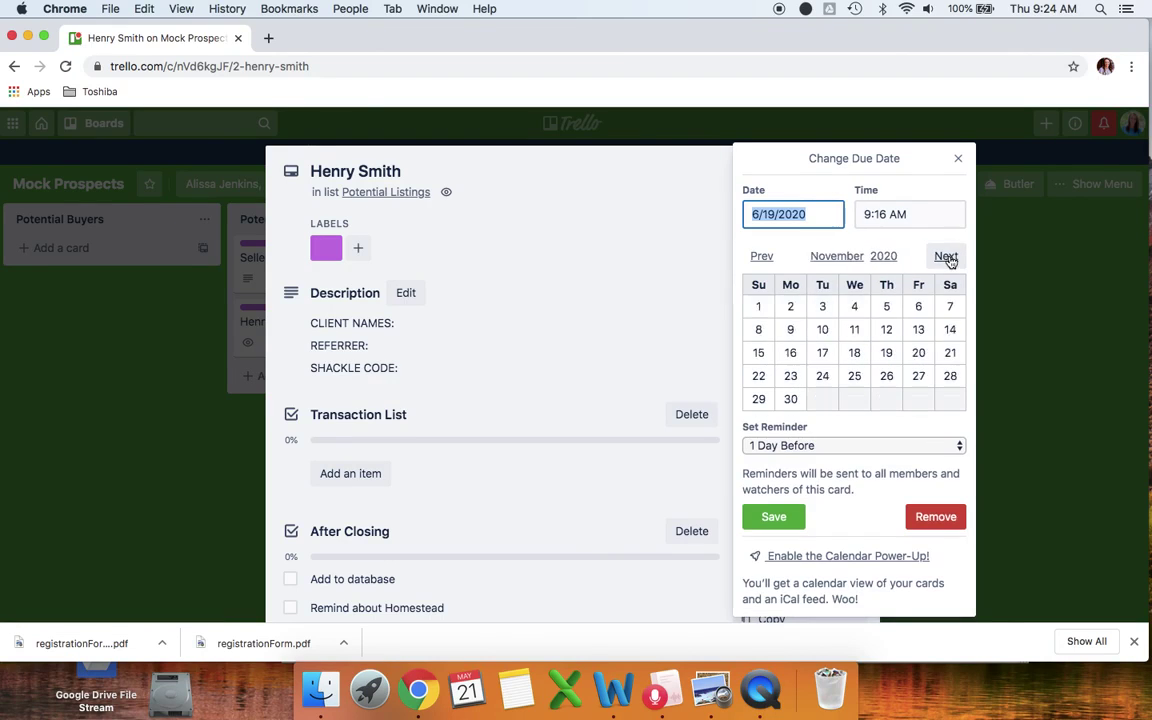
pyautogui.click(761, 256)
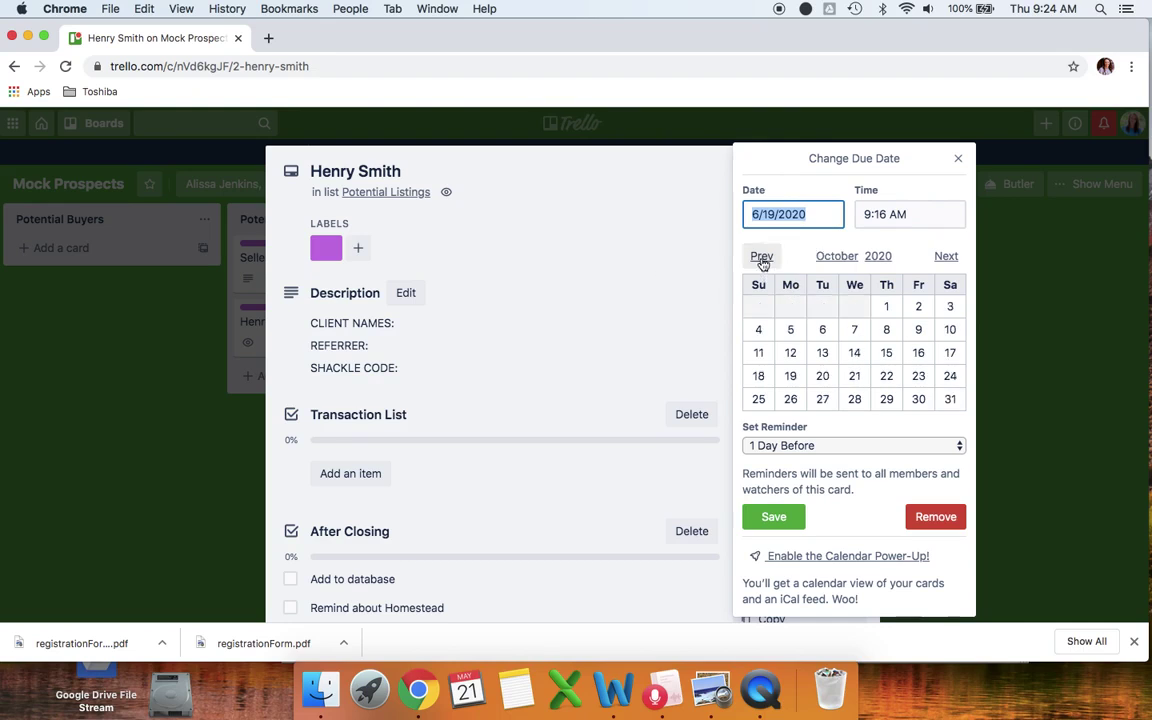
pyautogui.click(886, 306)
pyautogui.click(751, 520)
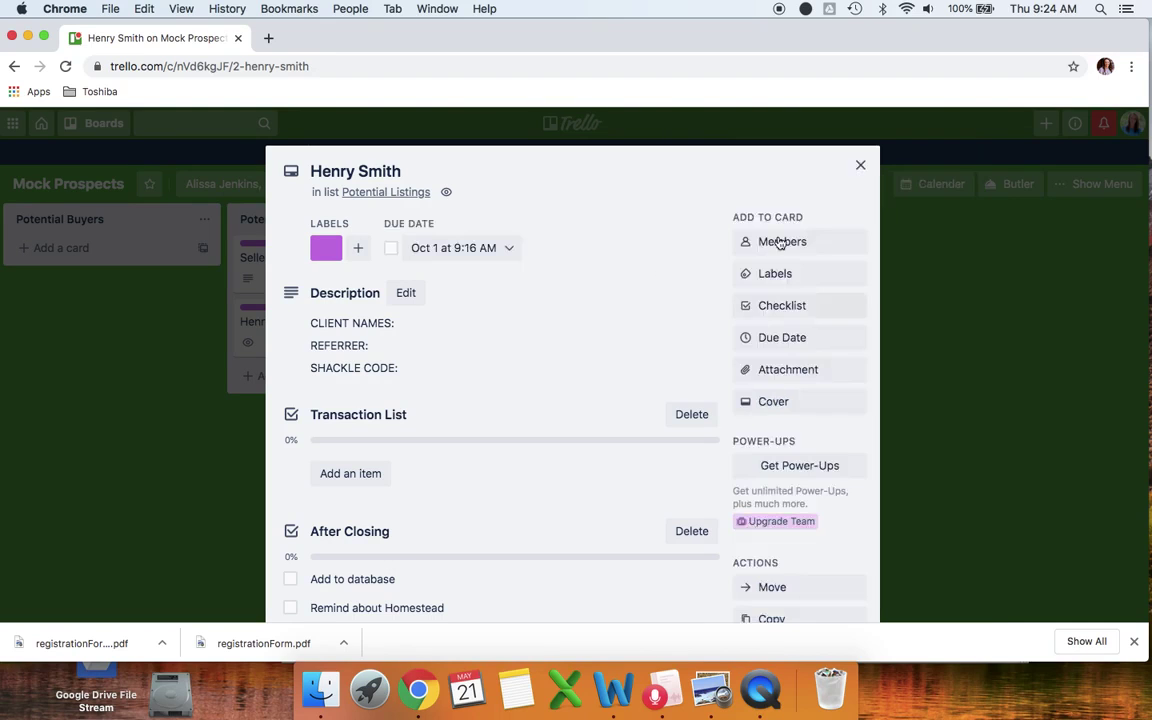
pyautogui.click(855, 170)
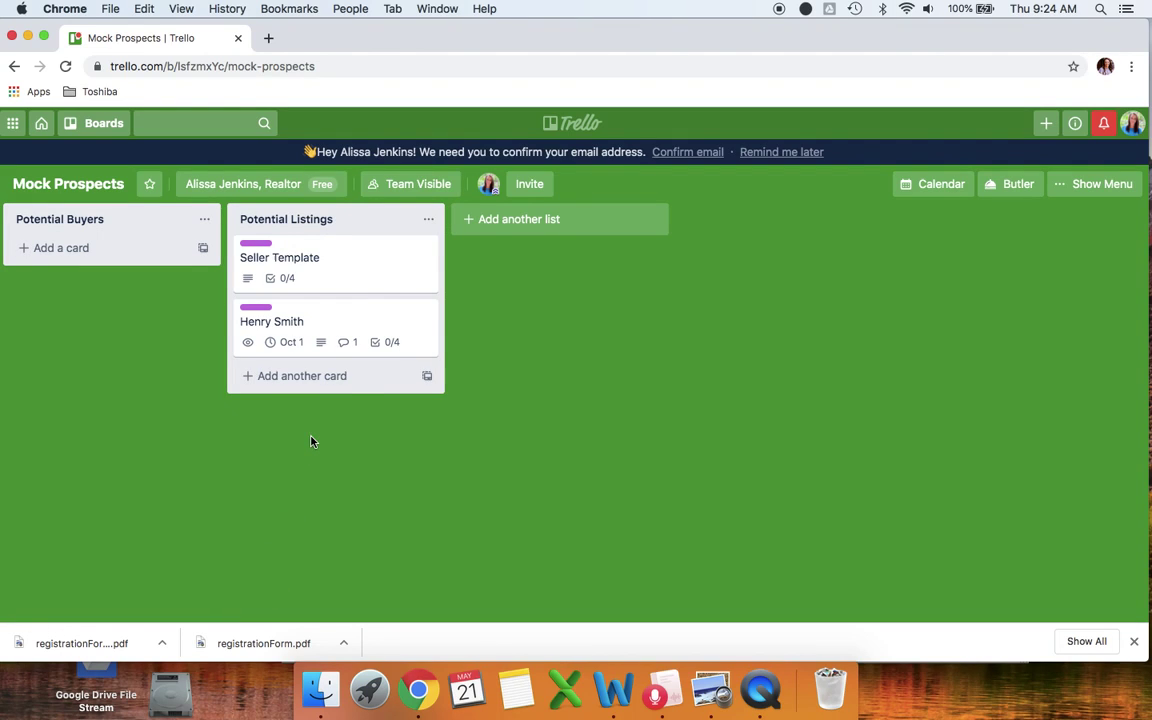
# Move the client card to the Pre-listing list on the Mock Pipeline board.
pyautogui.click(426, 314)
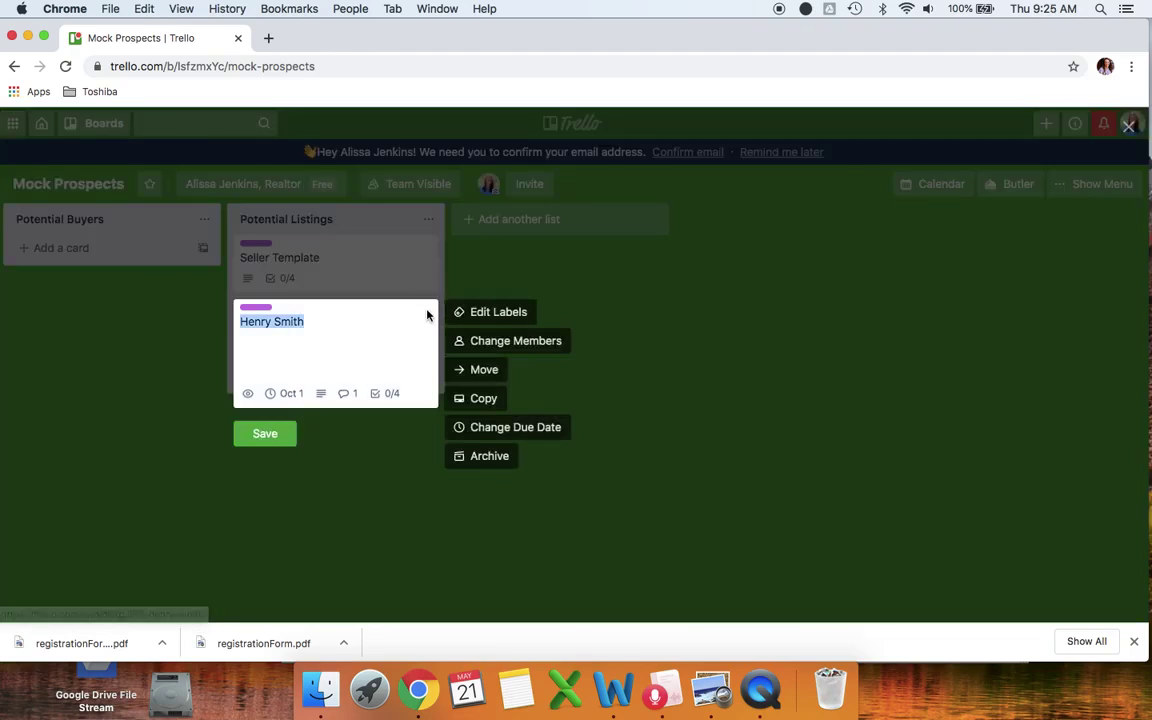
pyautogui.click(486, 369)
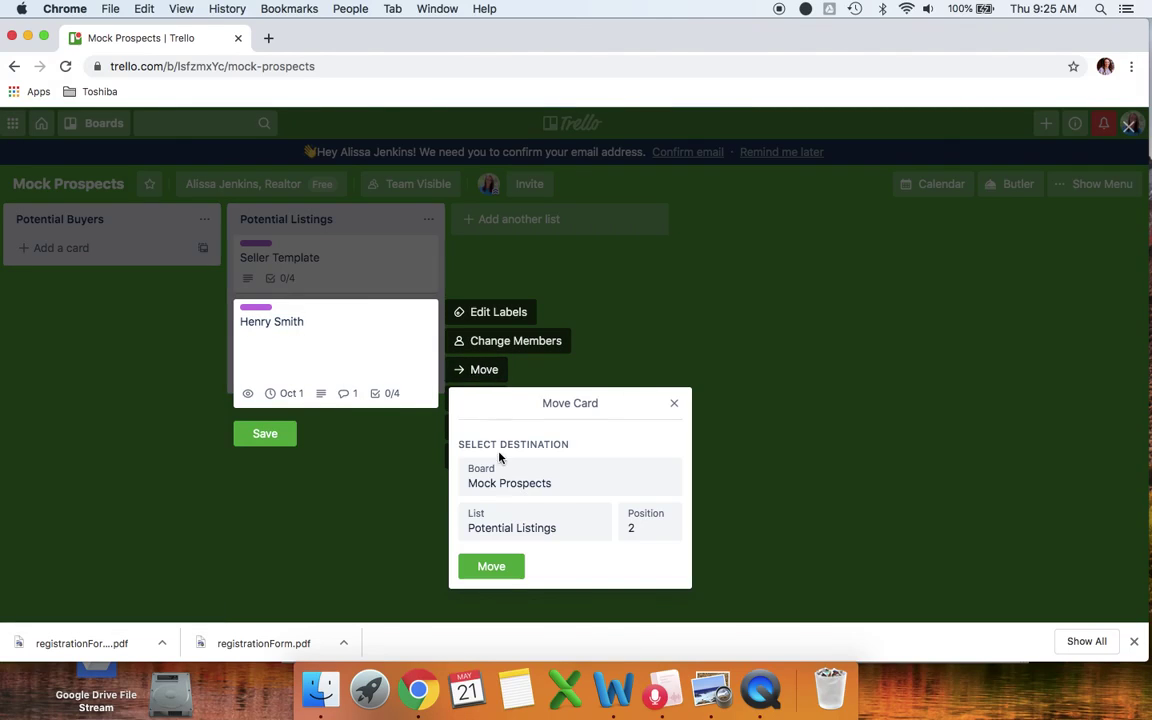
pyautogui.click(505, 484)
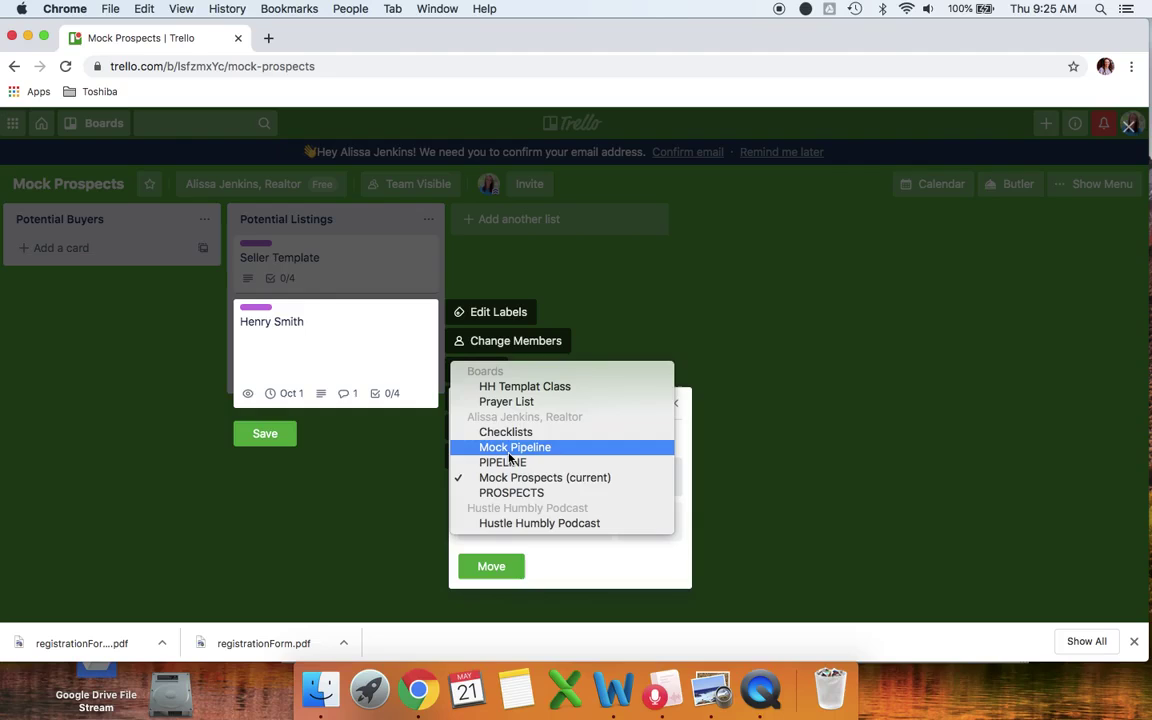
pyautogui.click(509, 450)
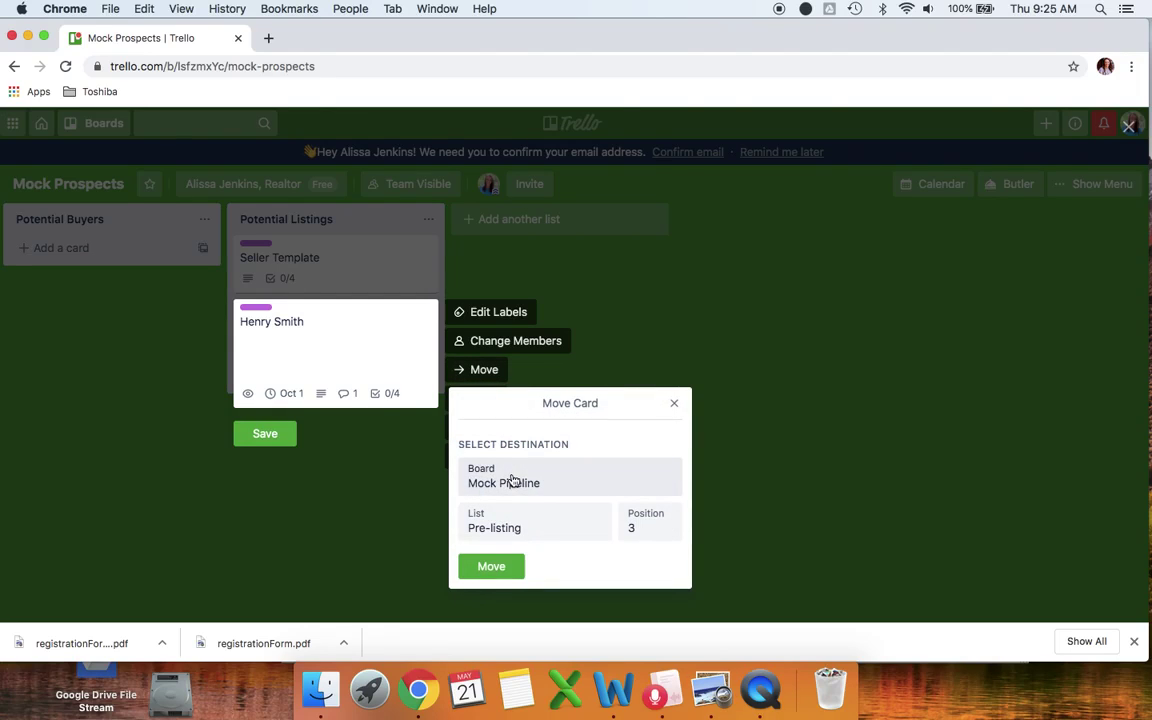
pyautogui.click(525, 531)
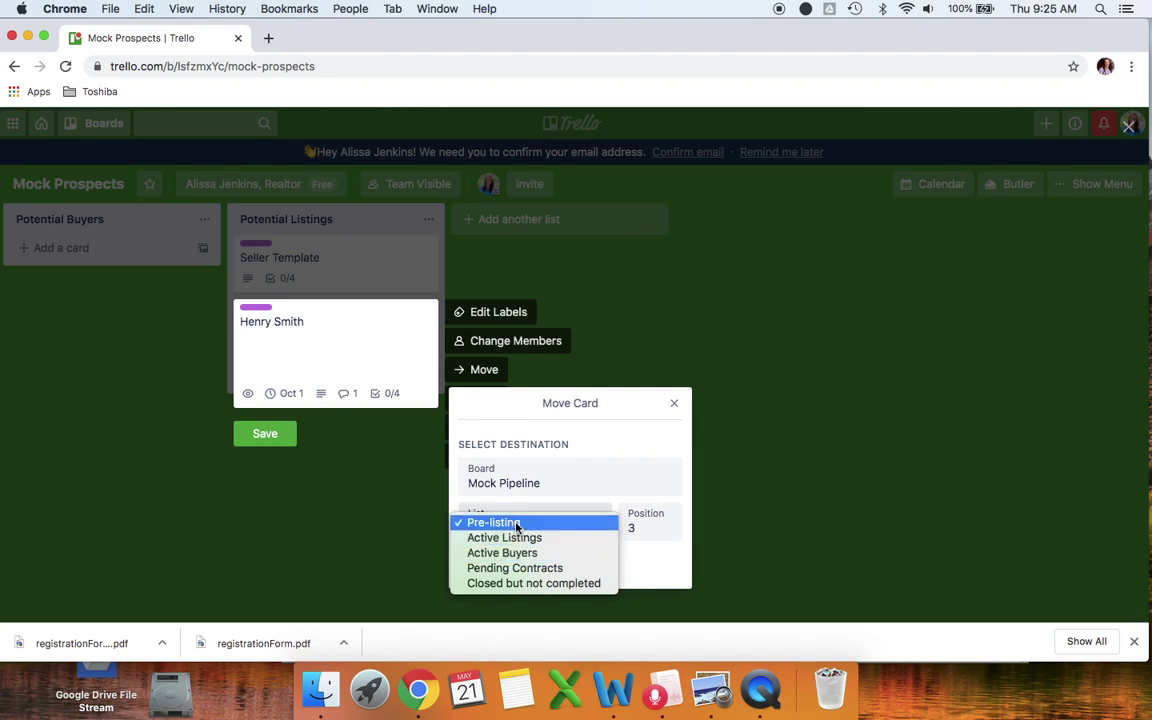
pyautogui.click(500, 522)
pyautogui.click(495, 567)
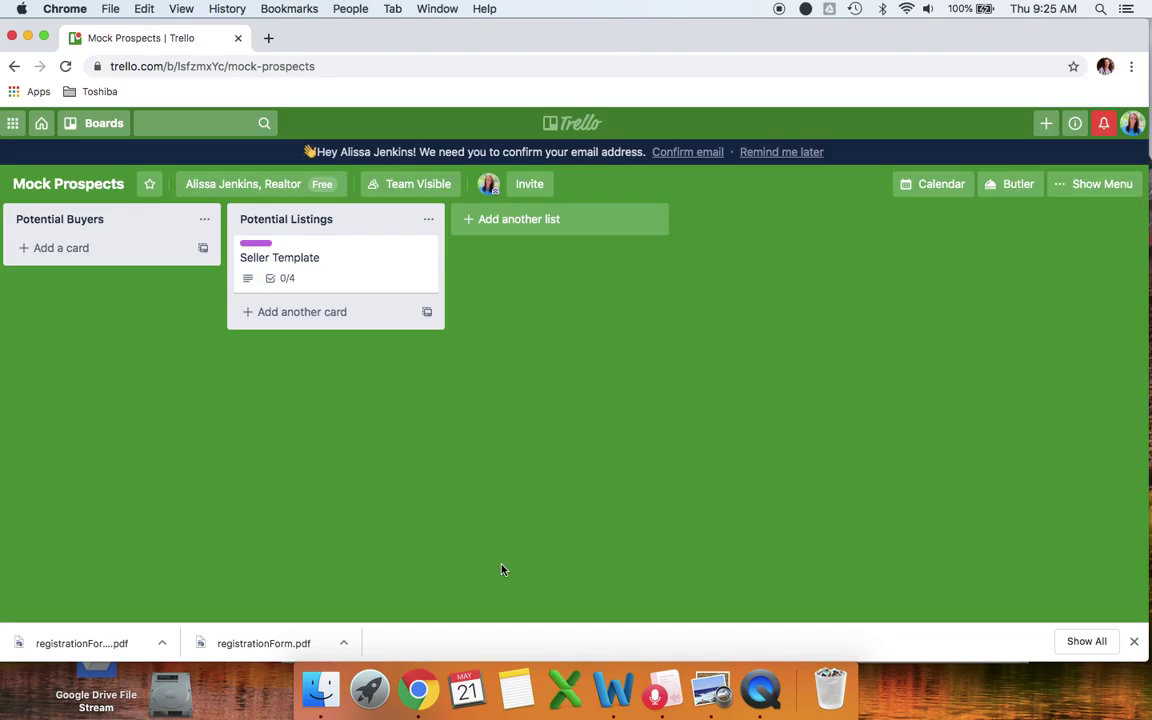
# On Mock Pipeline, drag the client card to Closed but not completed and archive it.
pyautogui.click(120, 124)
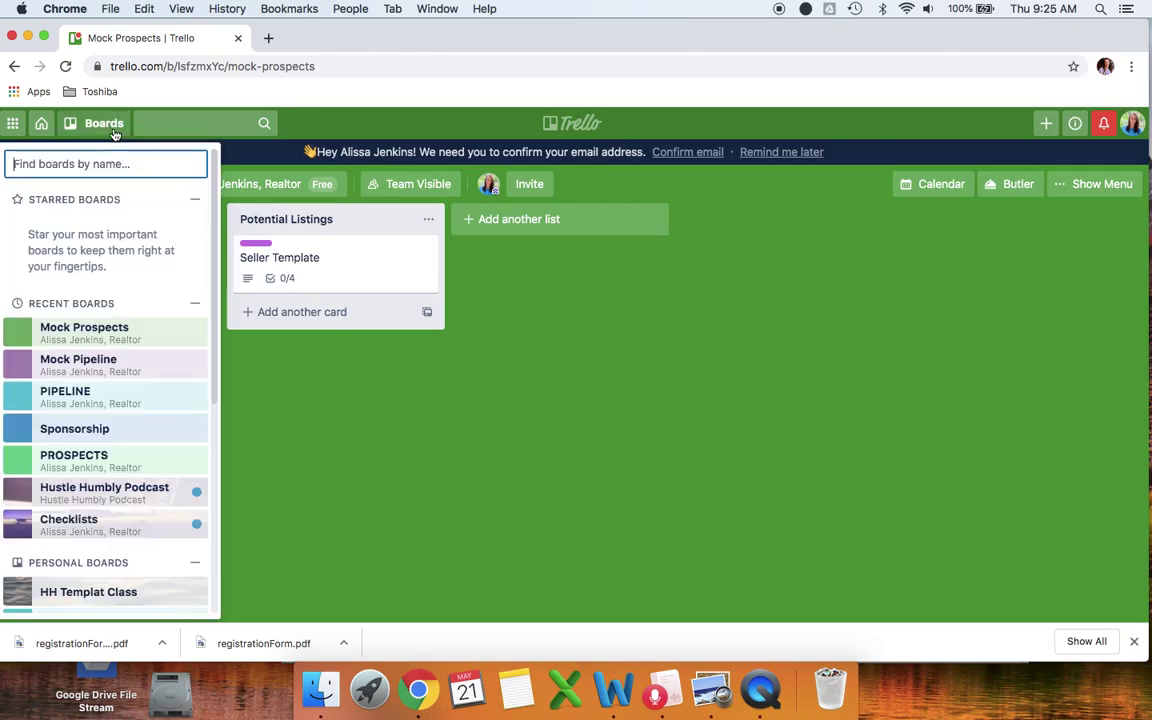
pyautogui.click(105, 368)
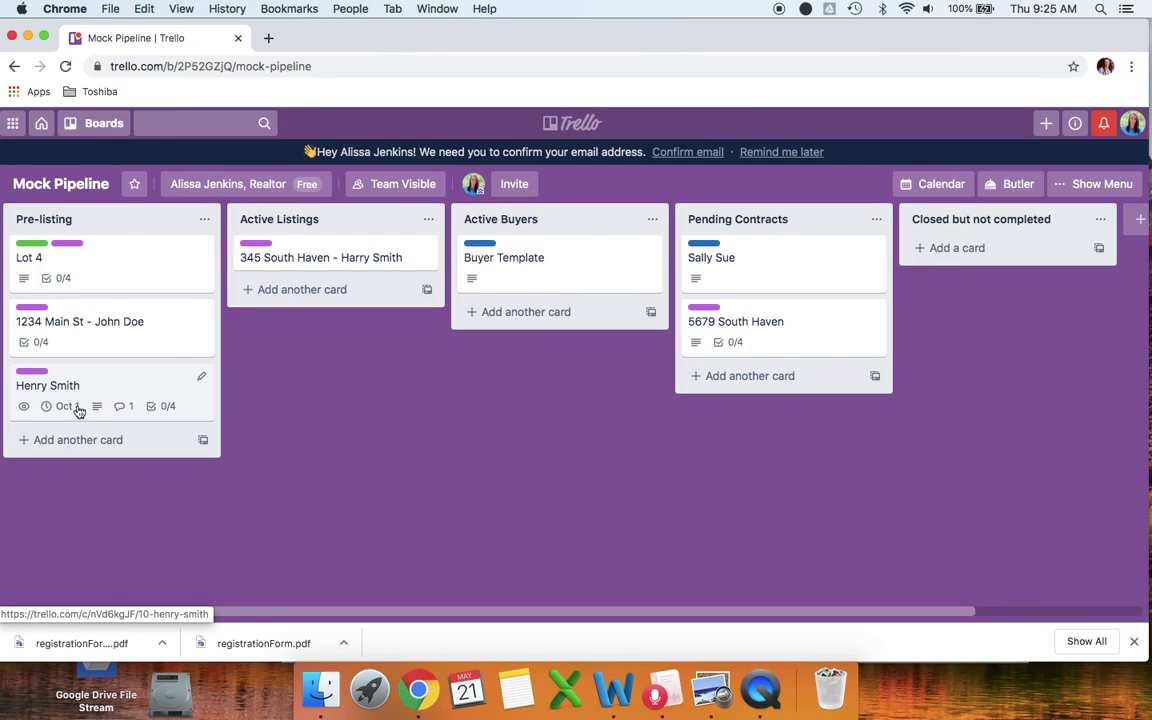
pyautogui.moveTo(69, 391)
pyautogui.mouseDown()
pyautogui.moveTo(295, 310)
pyautogui.moveTo(278, 284)
pyautogui.moveTo(288, 298)
pyautogui.moveTo(514, 306)
pyautogui.moveTo(742, 342)
pyautogui.moveTo(912, 275)
pyautogui.moveTo(860, 279)
pyautogui.mouseUp()
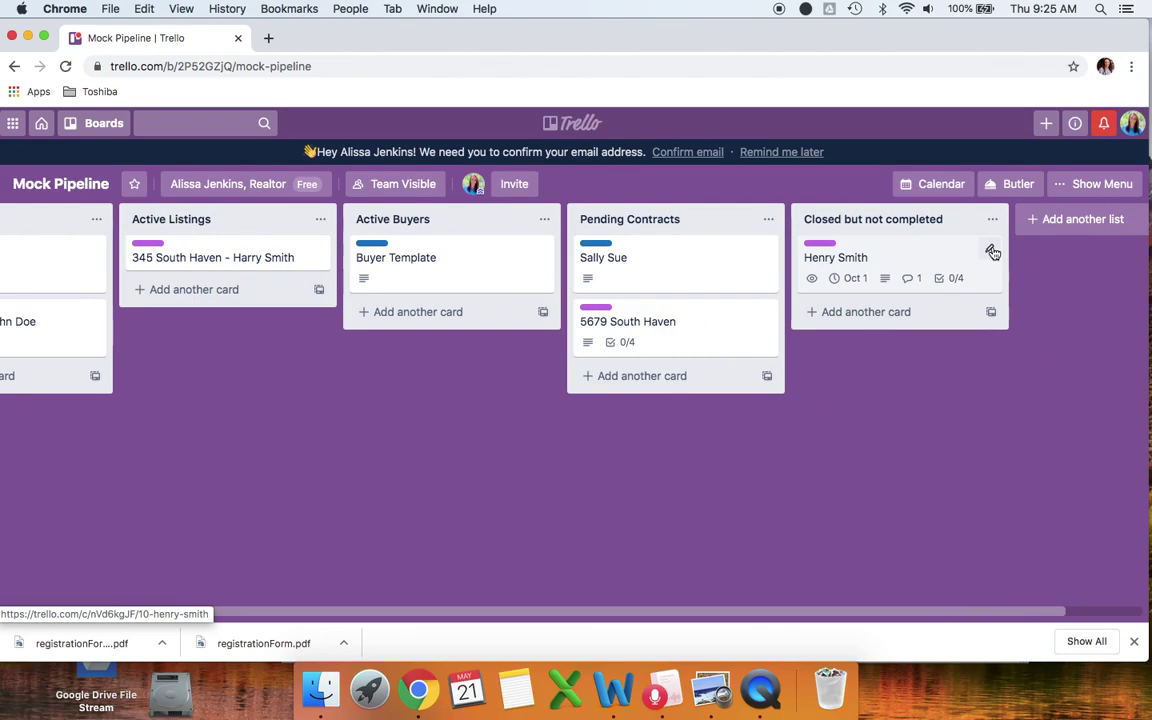
pyautogui.click(993, 253)
pyautogui.click(1039, 394)
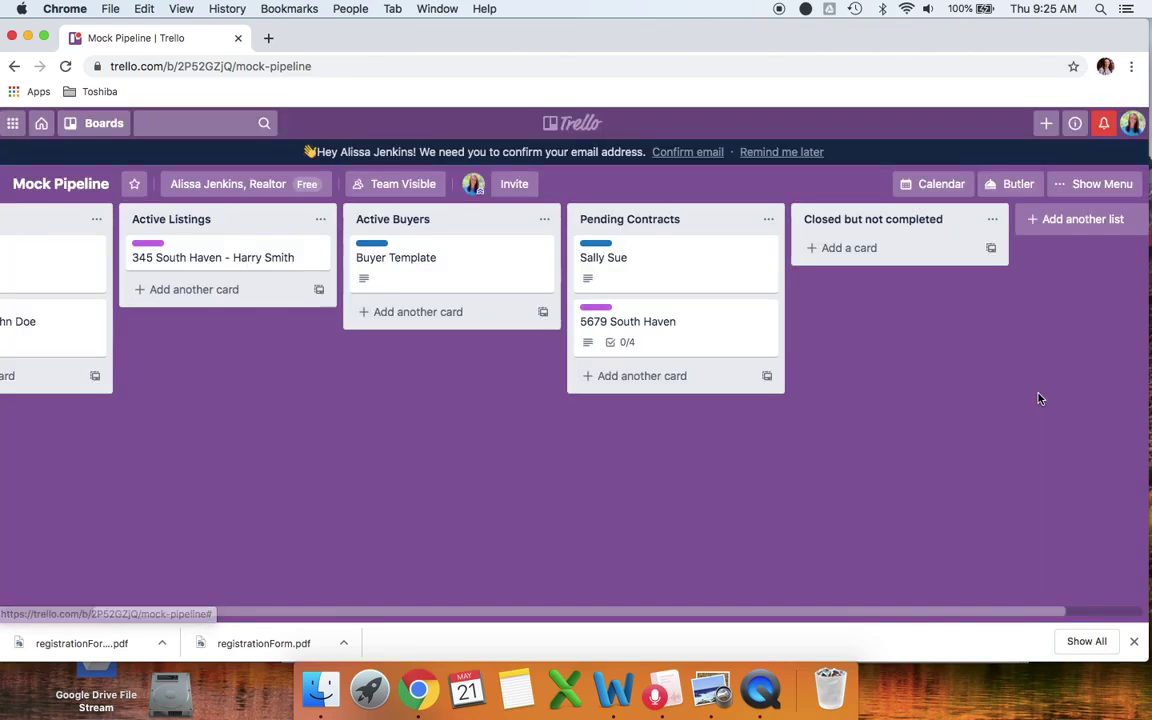
pyautogui.hscroll(-3, 905, 427)
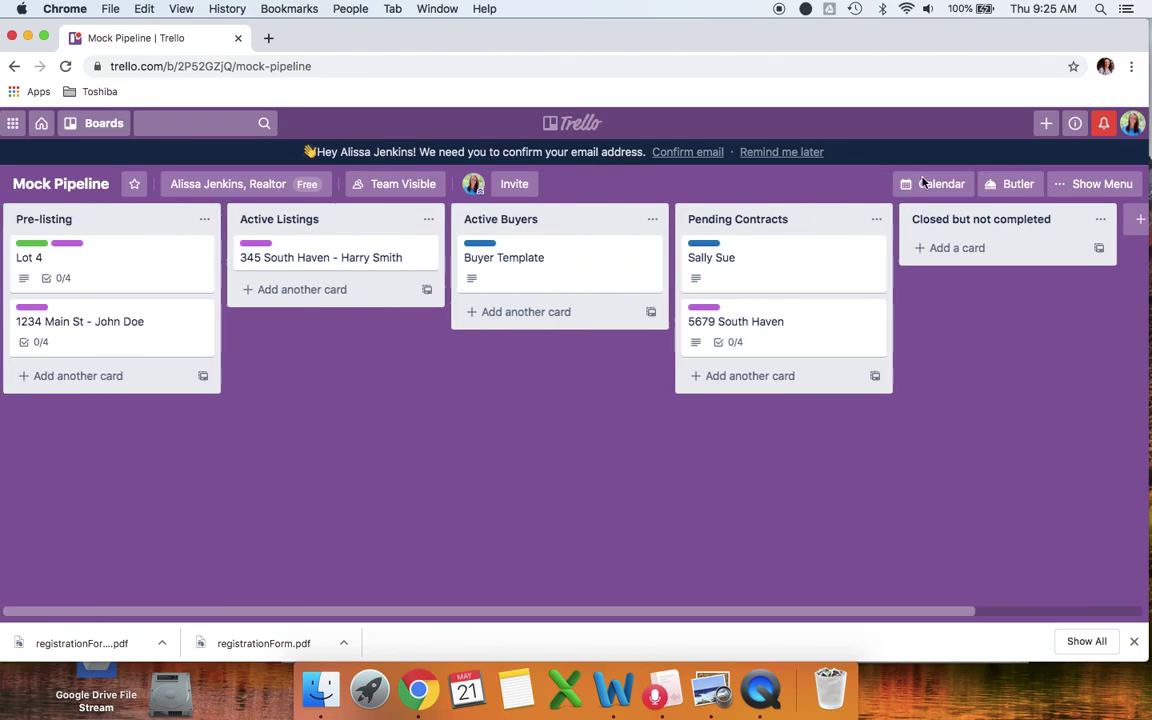
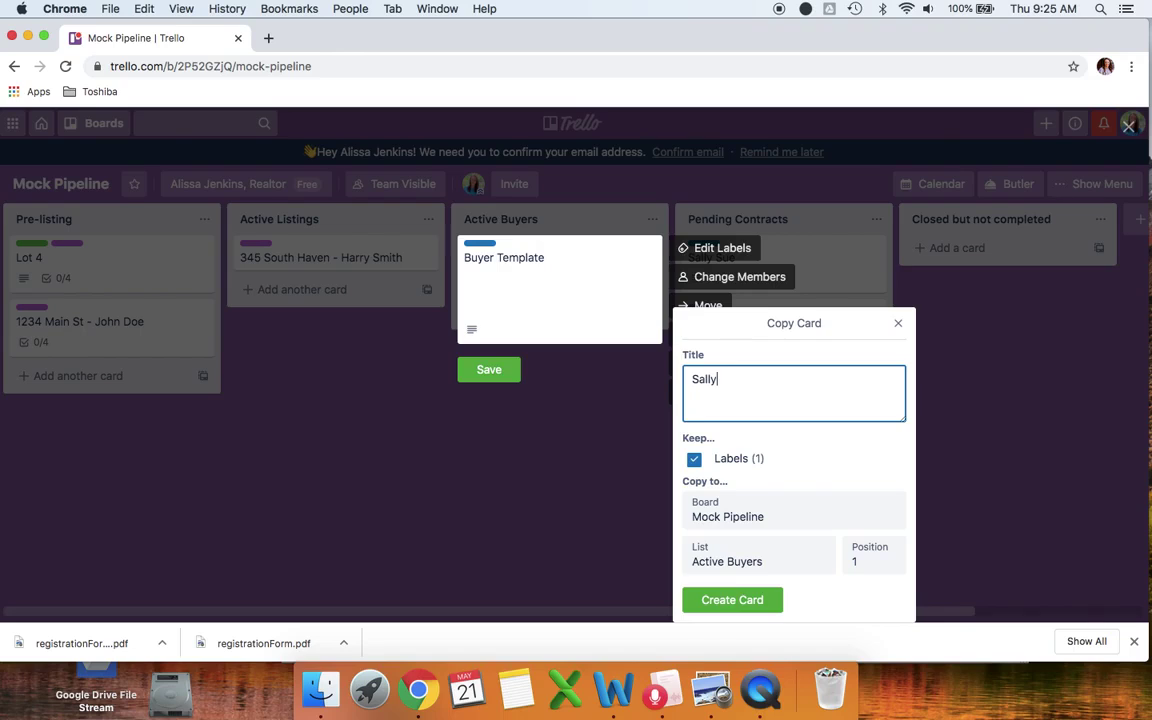
# Place the buyer card below Buyer Template, then move it to Mock Prospects' Potential Buyers list and open Mock Prospects.
pyautogui.moveTo(552, 260); pyautogui.dragTo(554, 316)
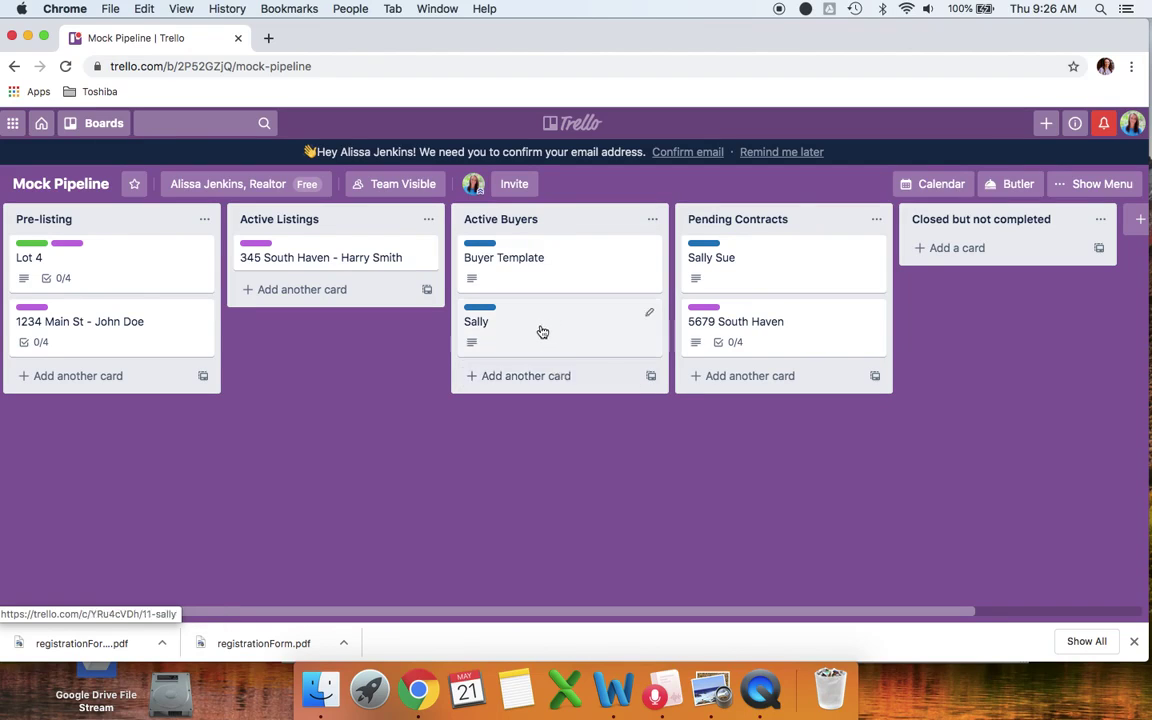
pyautogui.click(649, 317)
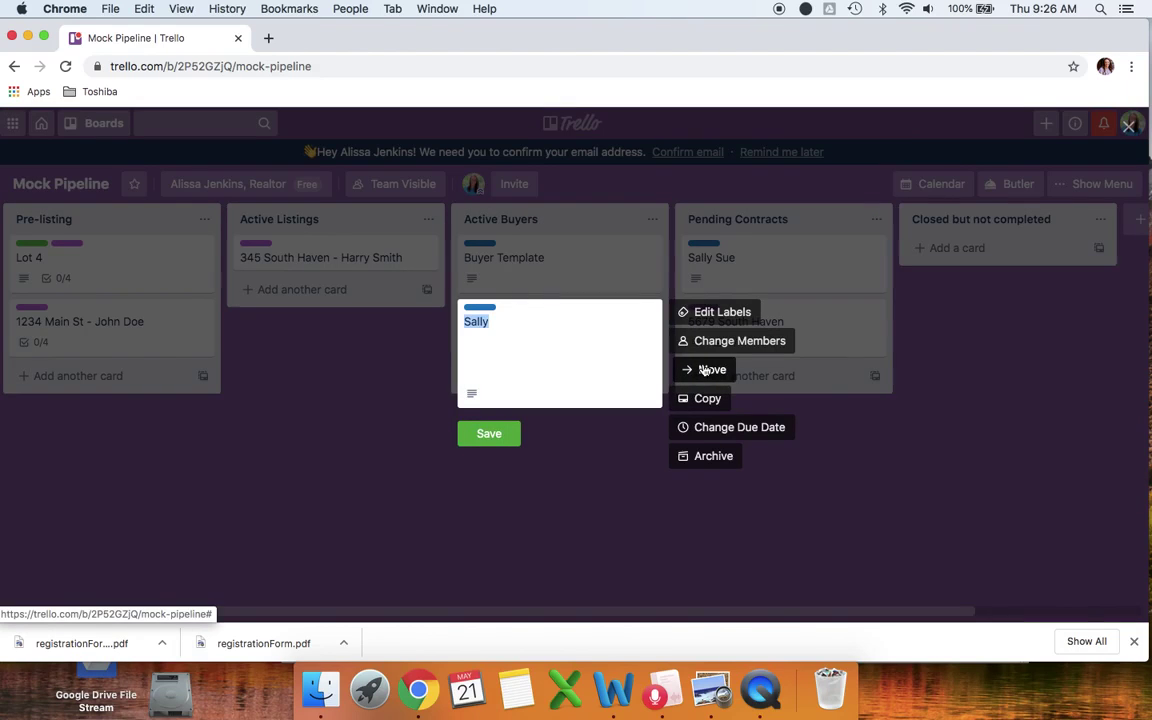
pyautogui.click(704, 368)
pyautogui.click(719, 322)
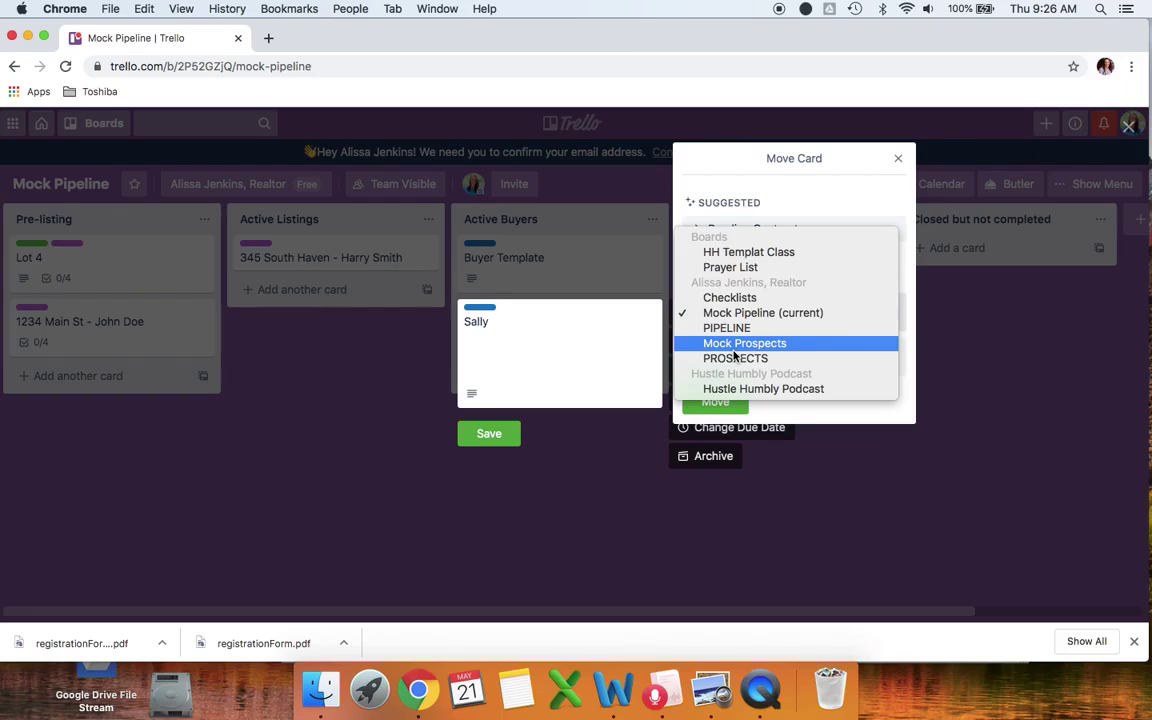
pyautogui.click(735, 348)
pyautogui.click(735, 357)
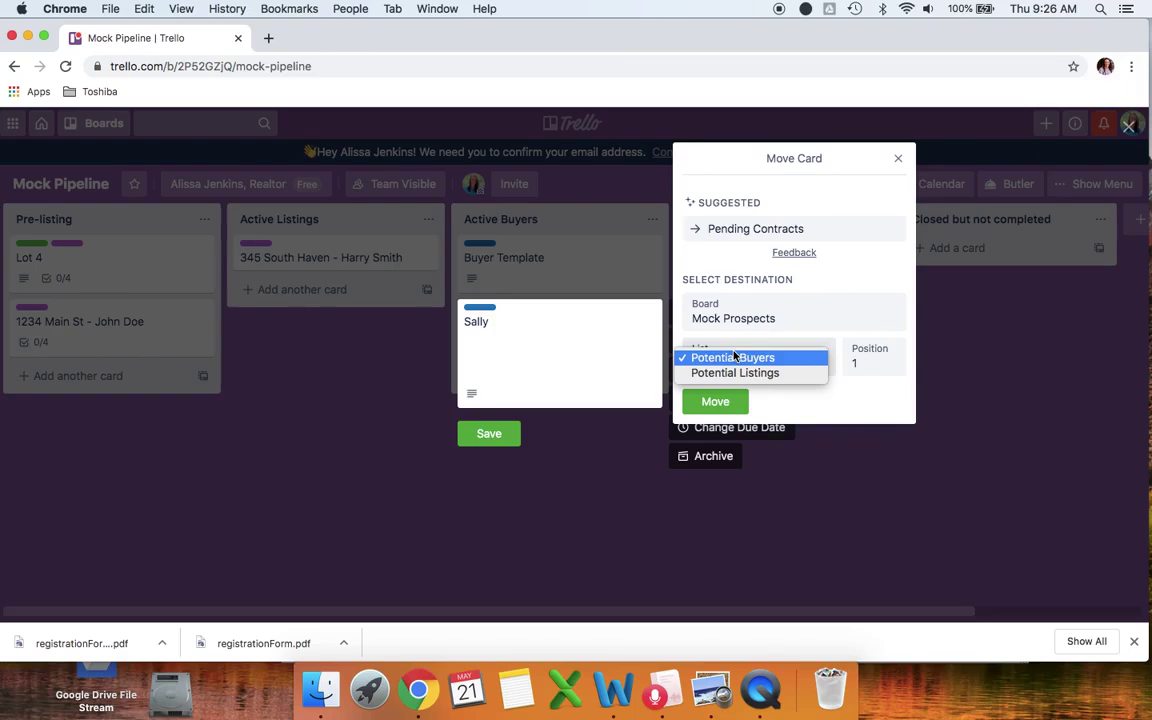
pyautogui.click(784, 358)
pyautogui.click(740, 401)
pyautogui.click(98, 123)
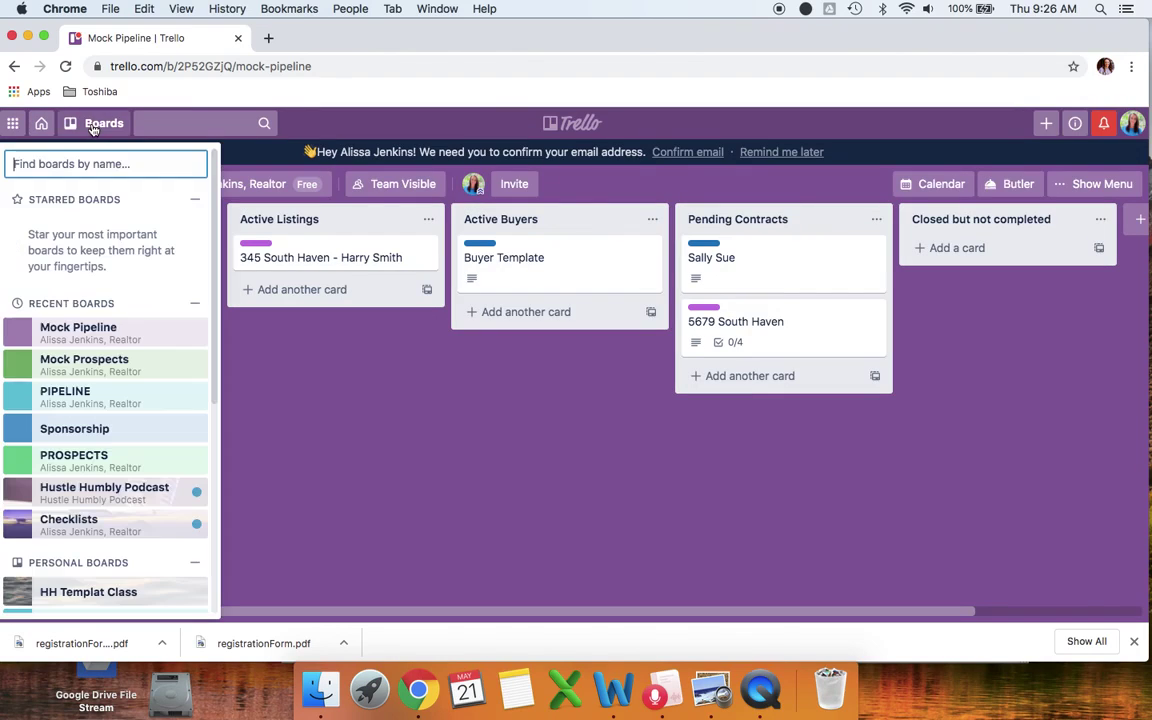
pyautogui.click(100, 366)
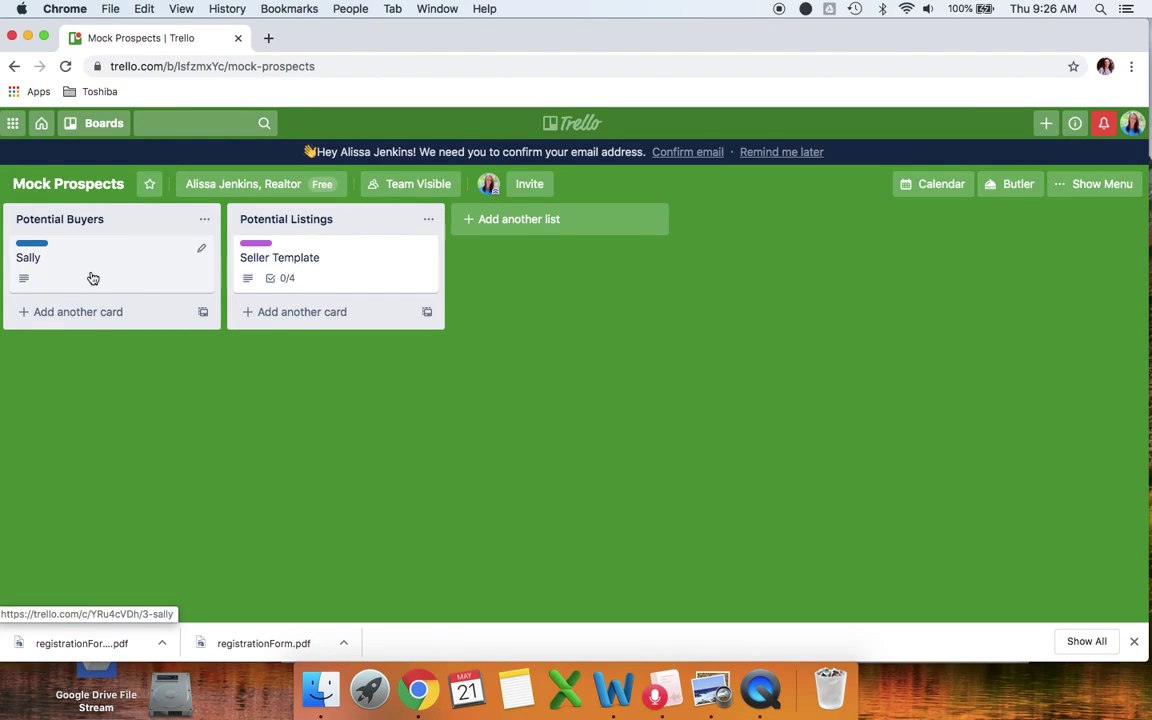
# Add a card named with the client's first name to Potential Buyers.
pyautogui.click(77, 311)
pyautogui.write('HE')
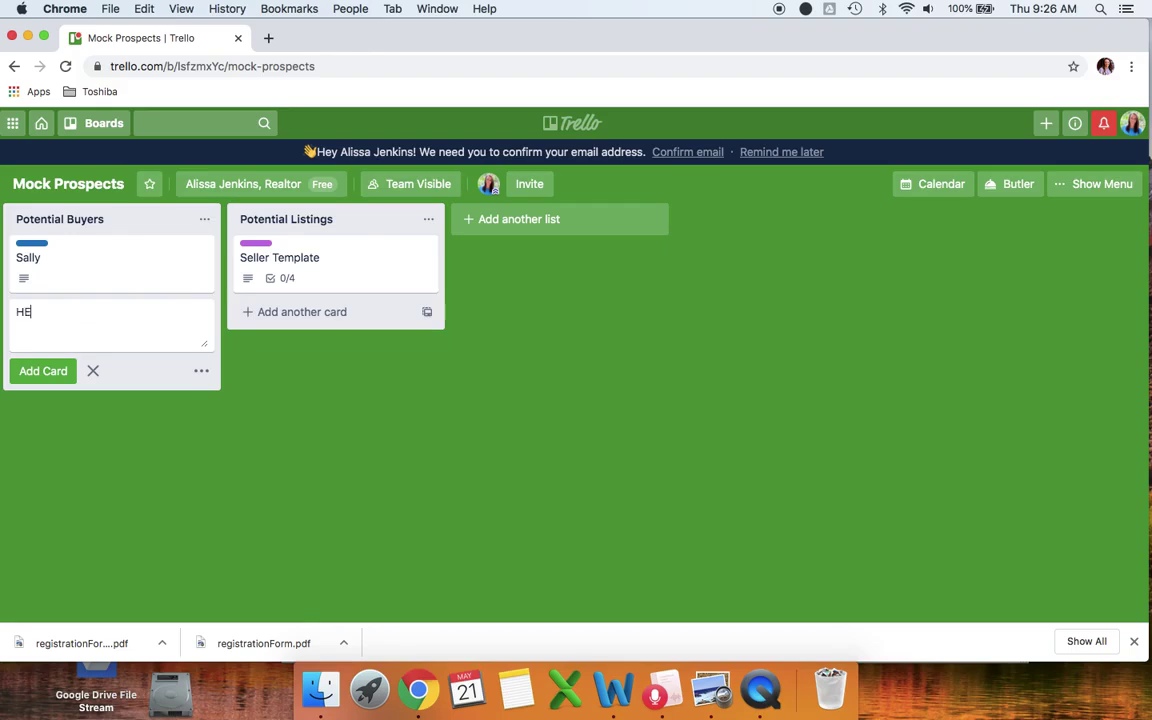
pyautogui.write('nry')
pyautogui.press('Return')
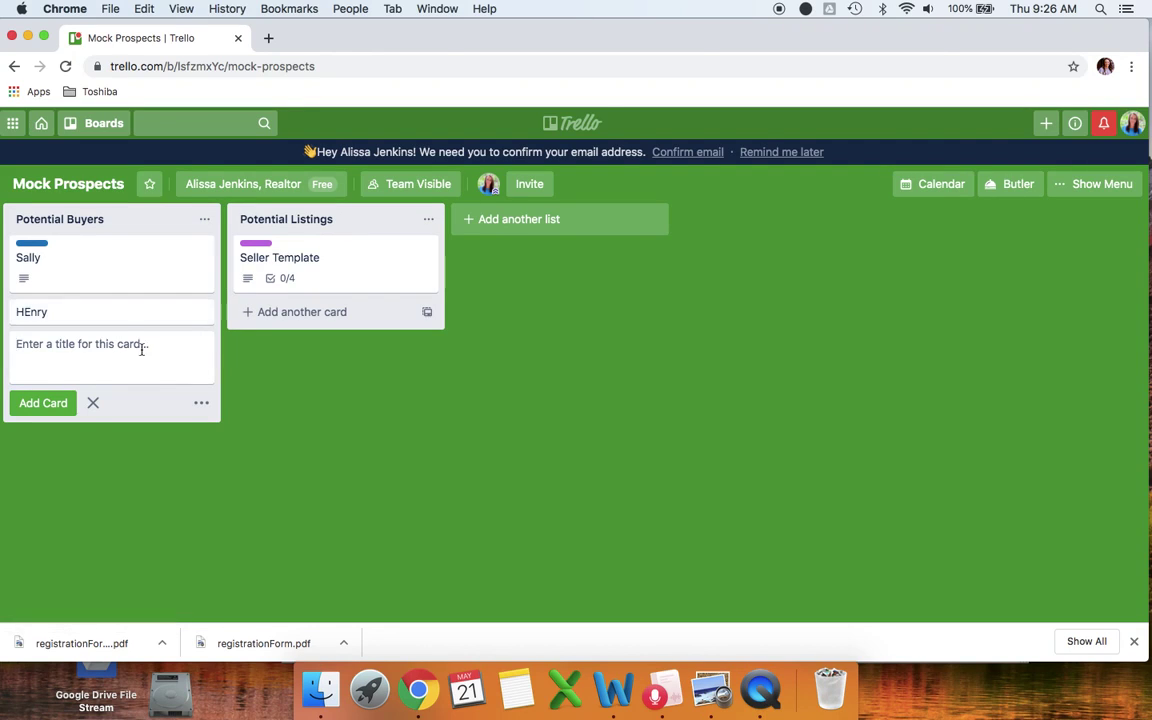
# Archive that extra card and bring up the boards list.
pyautogui.click(201, 312)
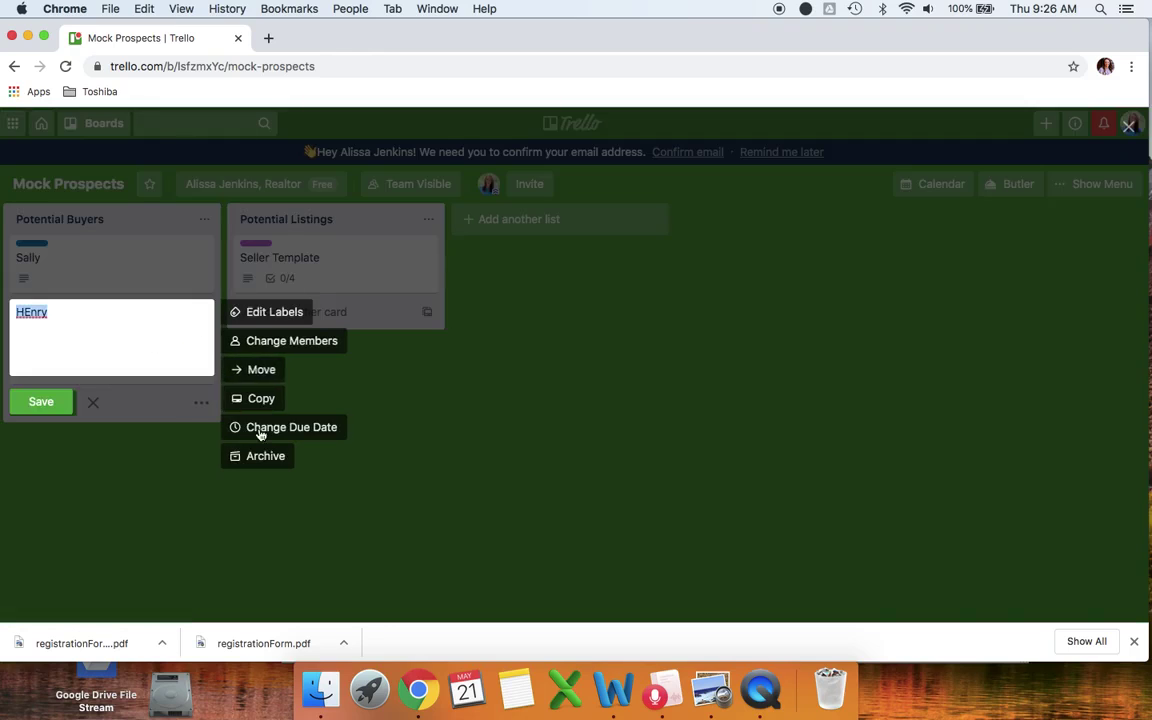
pyautogui.click(267, 455)
pyautogui.click(100, 123)
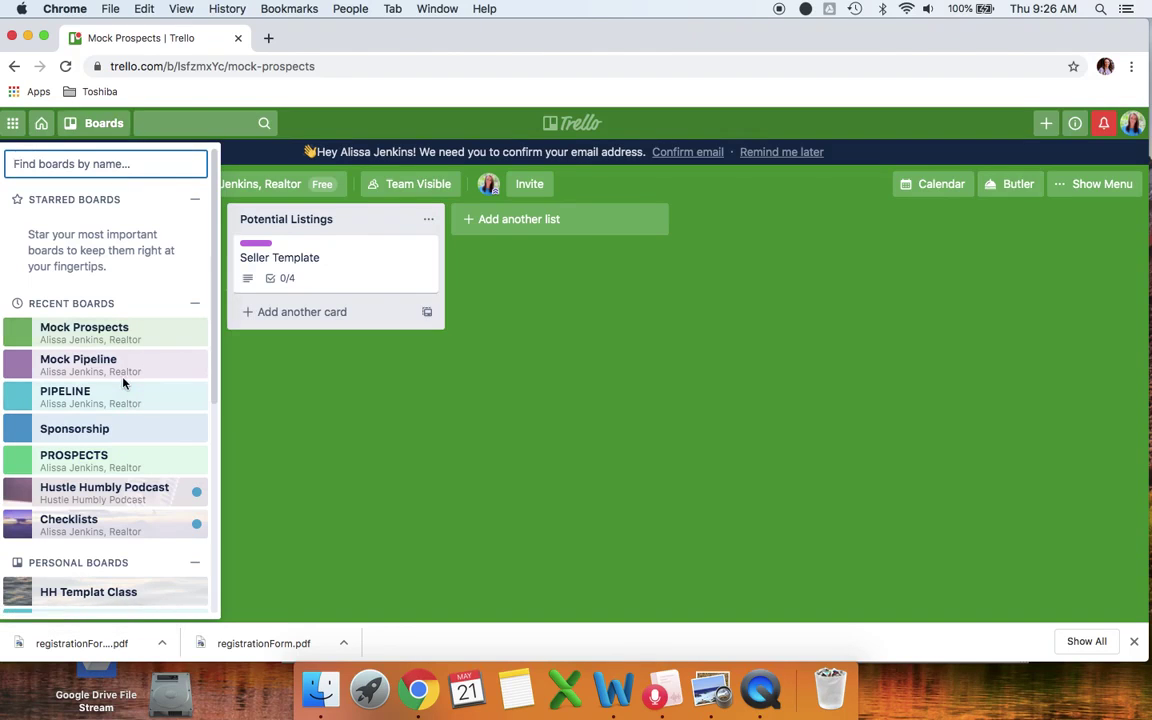
# From the Mock Prospects board, move the Seller Template card to the Mock Pipeline board.
pyautogui.click(112, 375)
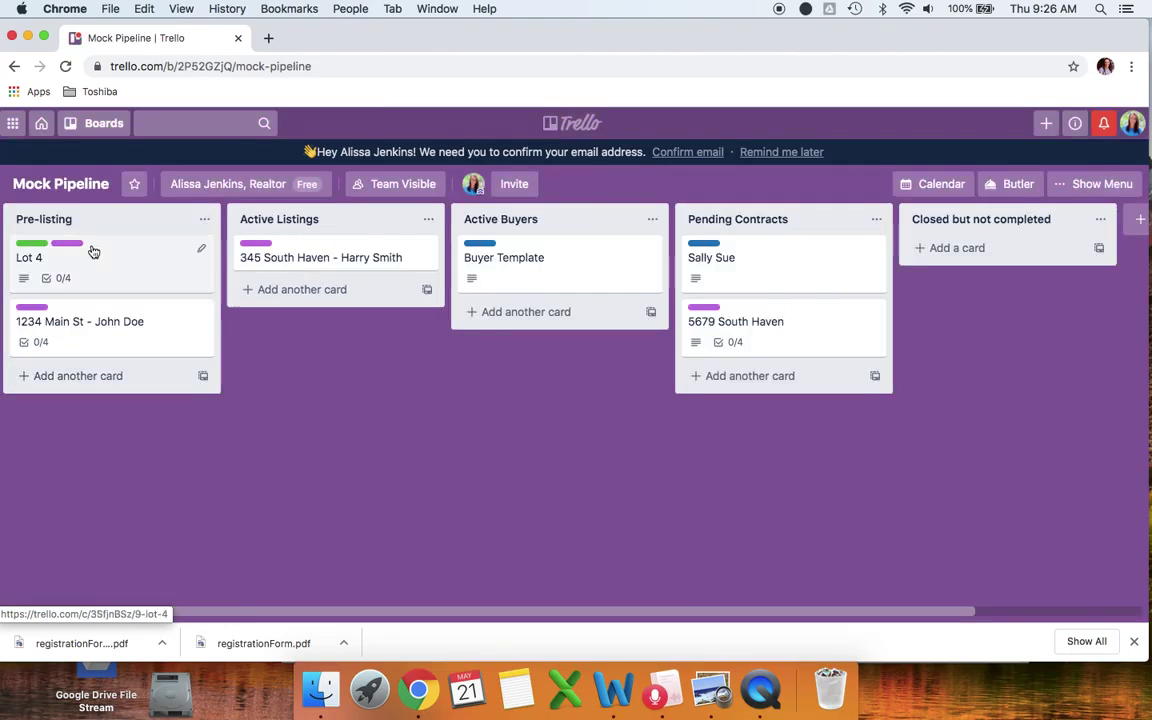
pyautogui.click(100, 132)
pyautogui.click(90, 390)
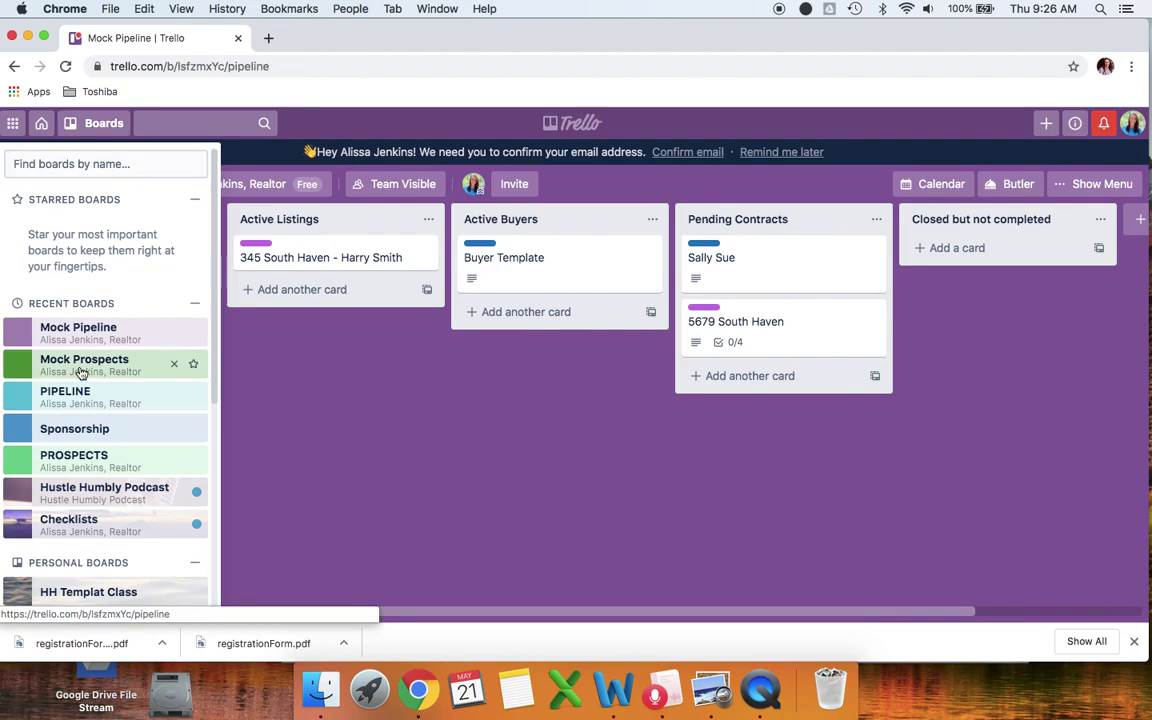
pyautogui.click(82, 372)
pyautogui.click(427, 252)
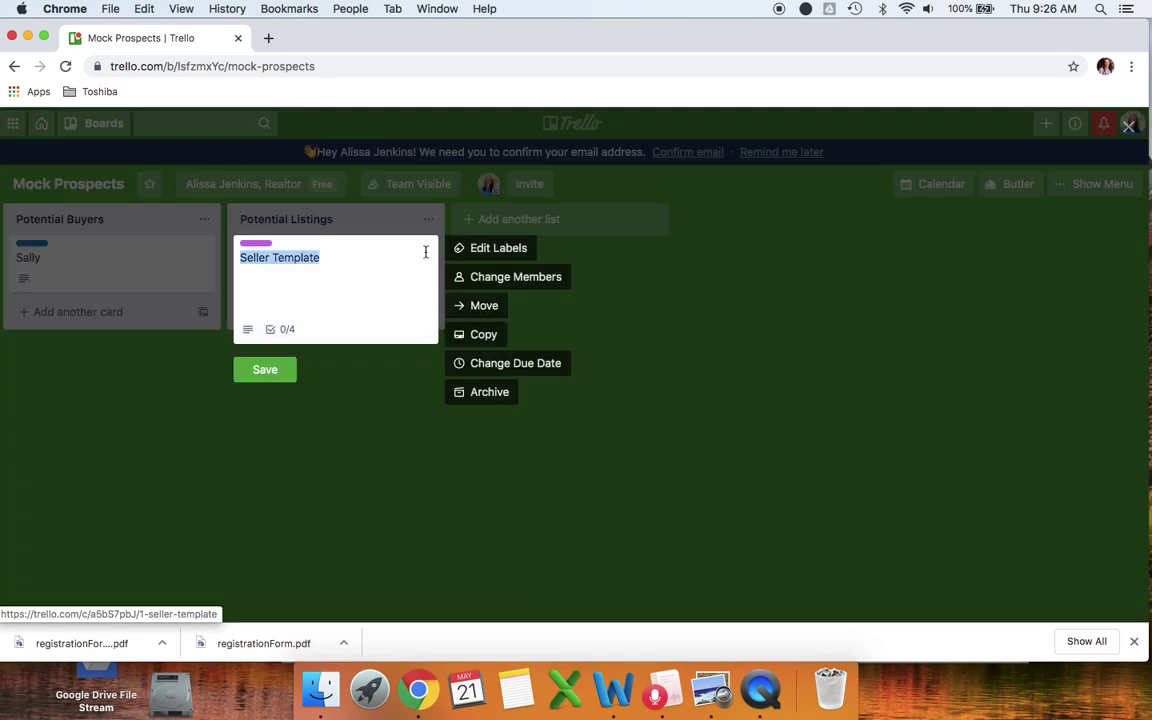
pyautogui.click(478, 314)
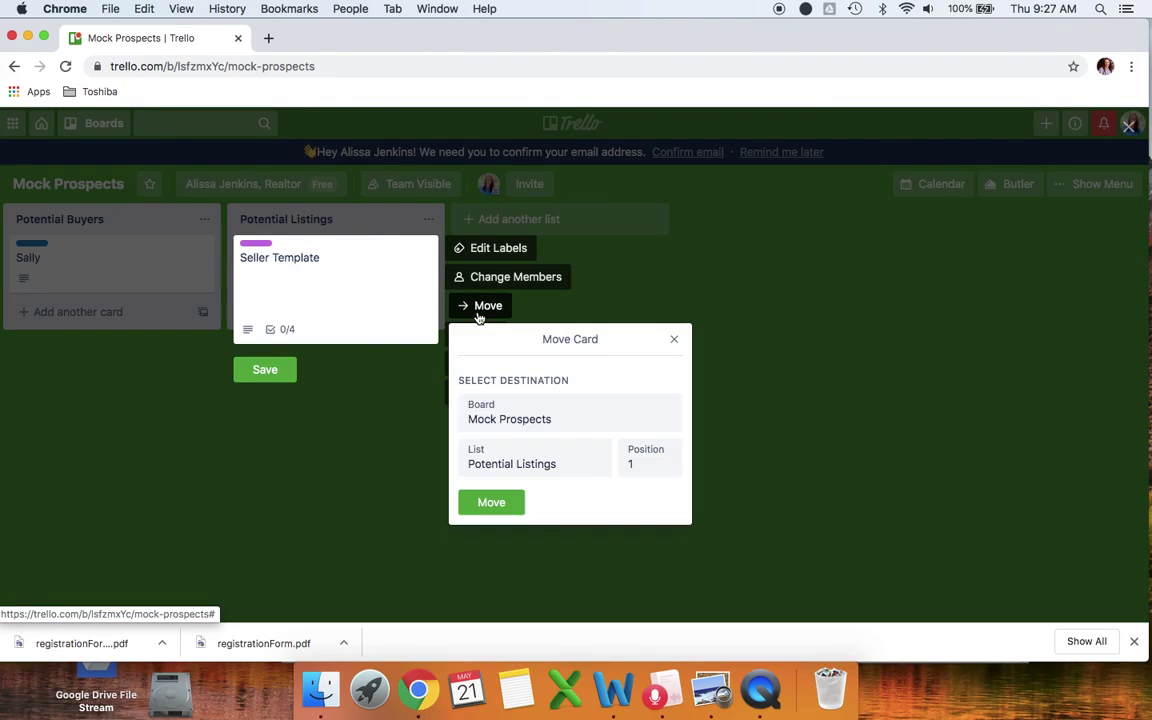
pyautogui.click(509, 421)
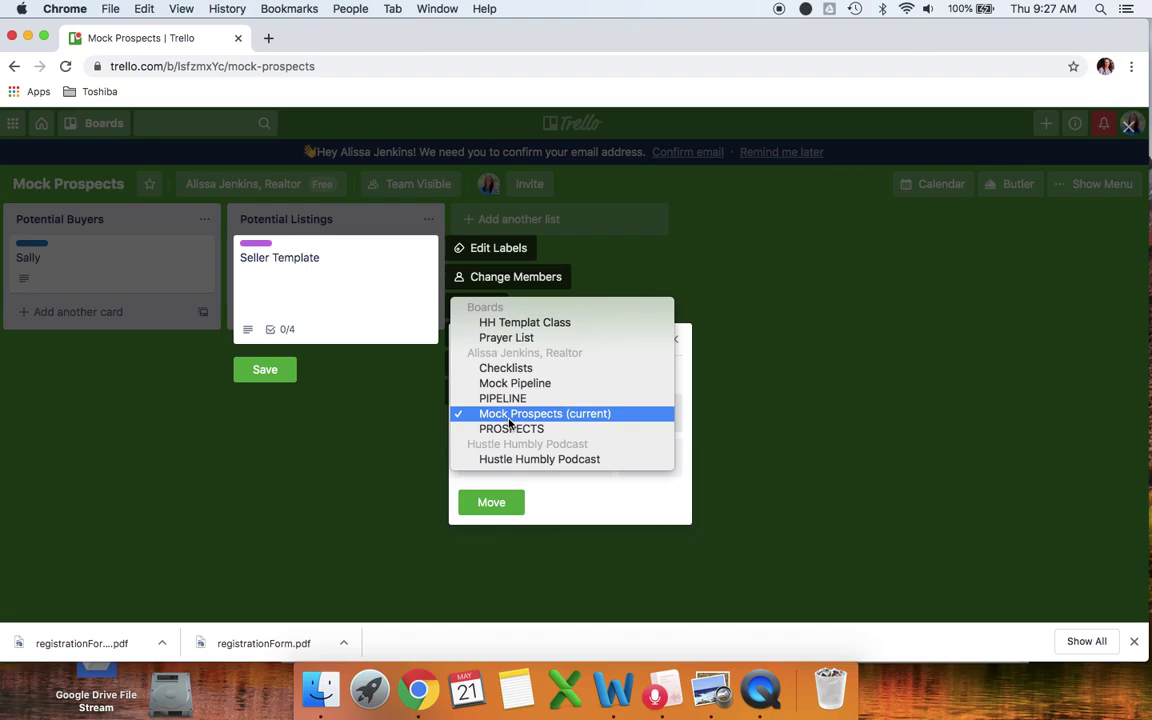
pyautogui.click(513, 385)
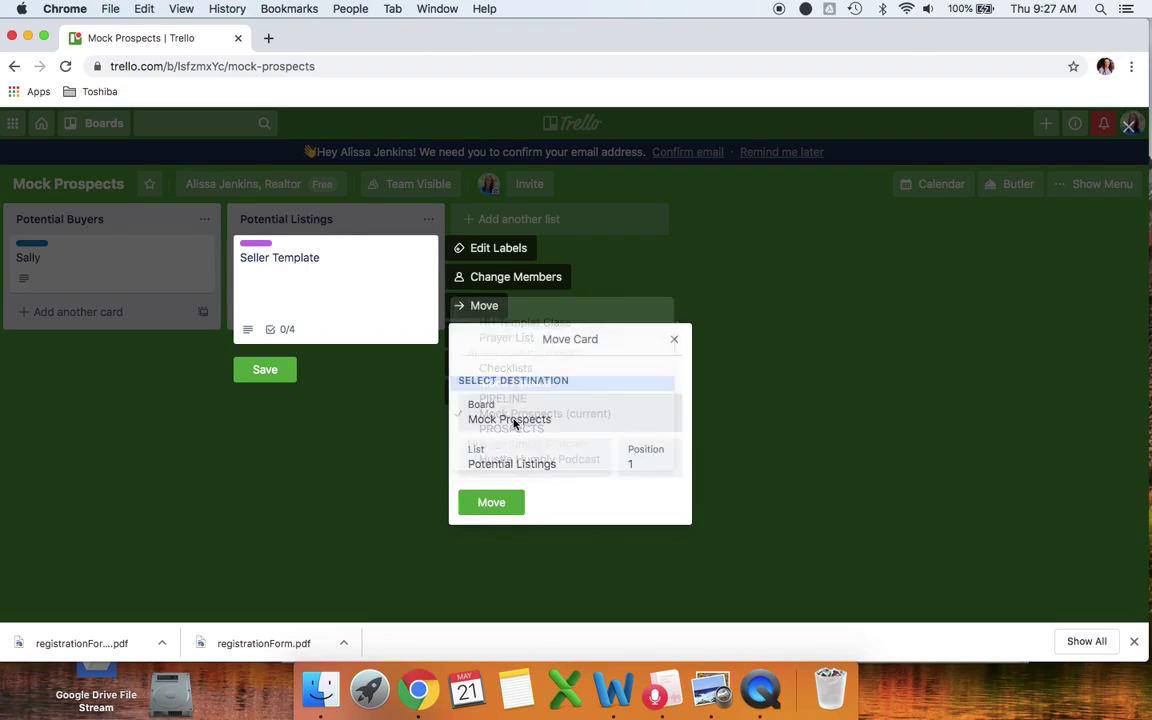
pyautogui.click(491, 503)
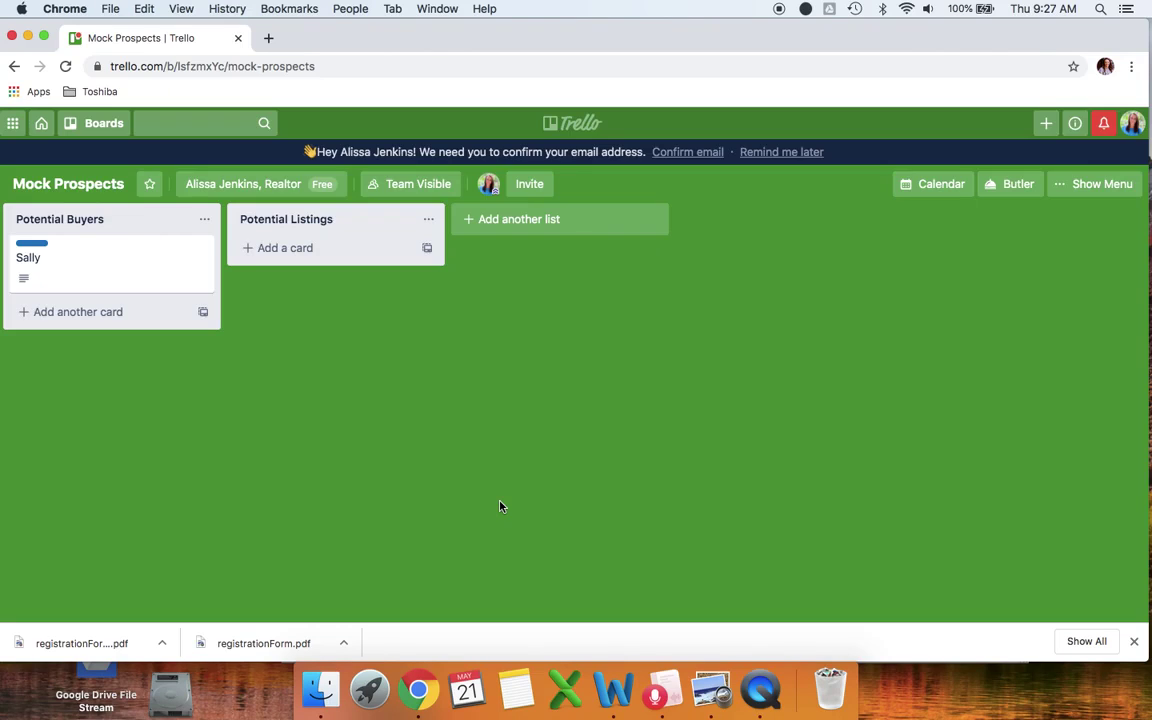
# On Mock Pipeline, drag Seller Template to the top of the Pre-listing list.
pyautogui.click(102, 123)
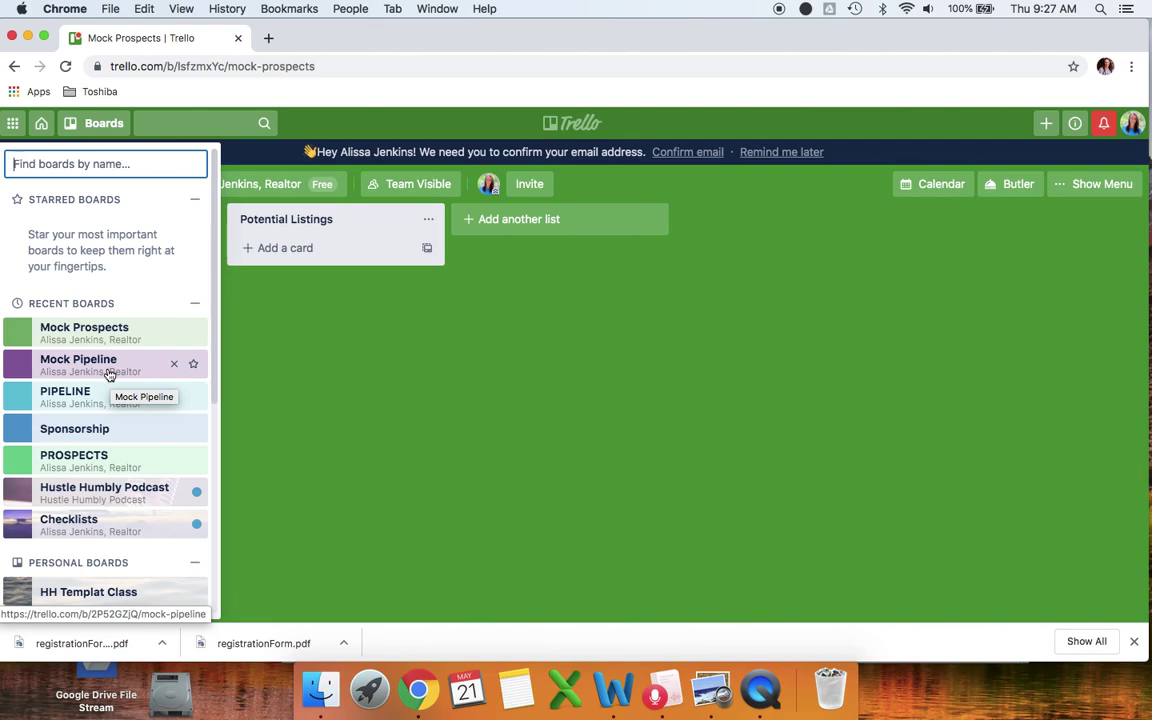
pyautogui.click(110, 374)
pyautogui.press('e')
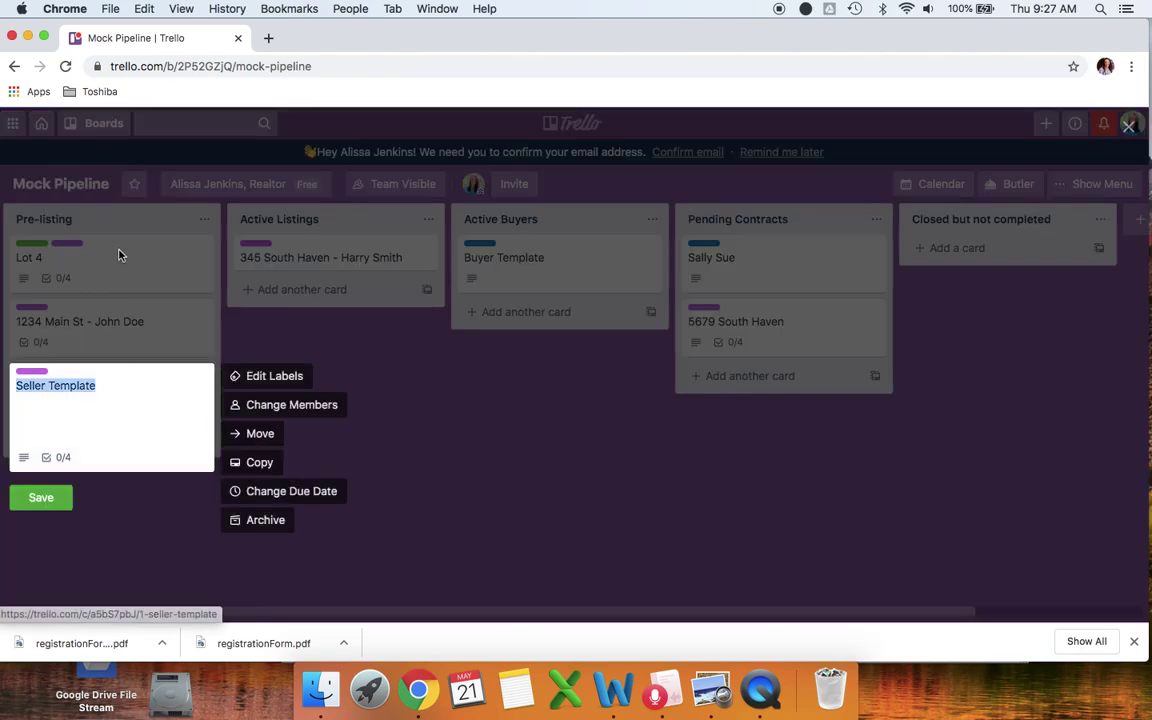
pyautogui.click(320, 357)
pyautogui.press('e')
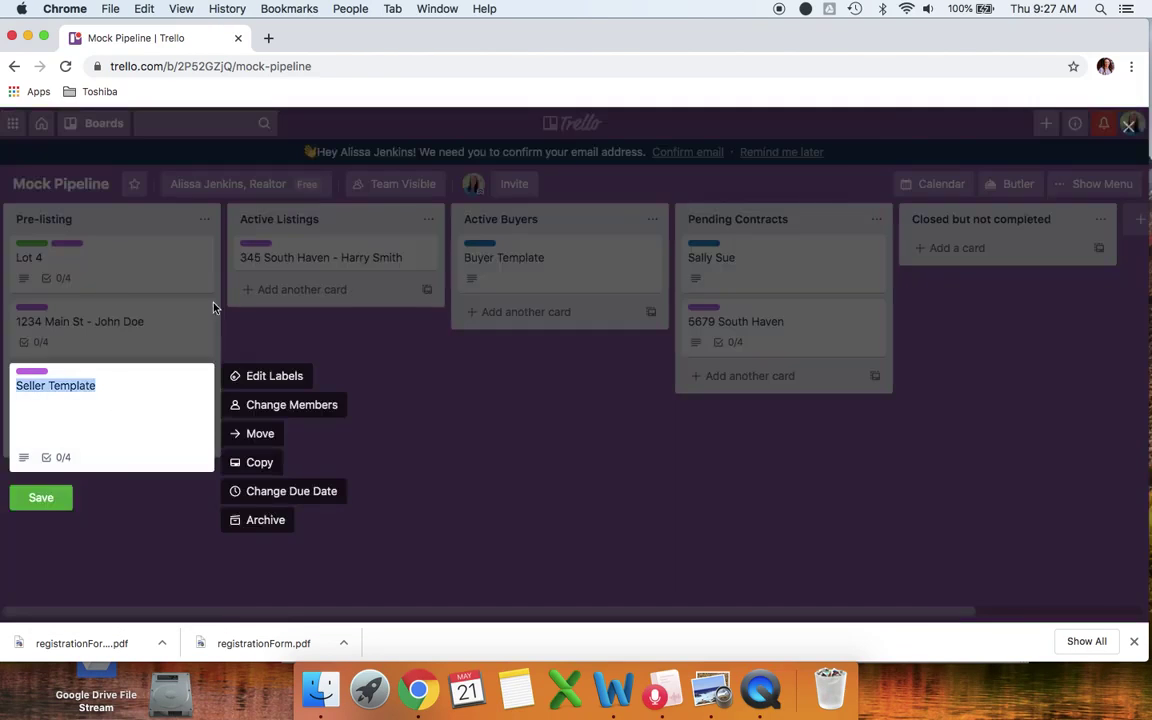
pyautogui.click(368, 368)
pyautogui.moveTo(95, 386); pyautogui.dragTo(93, 251)
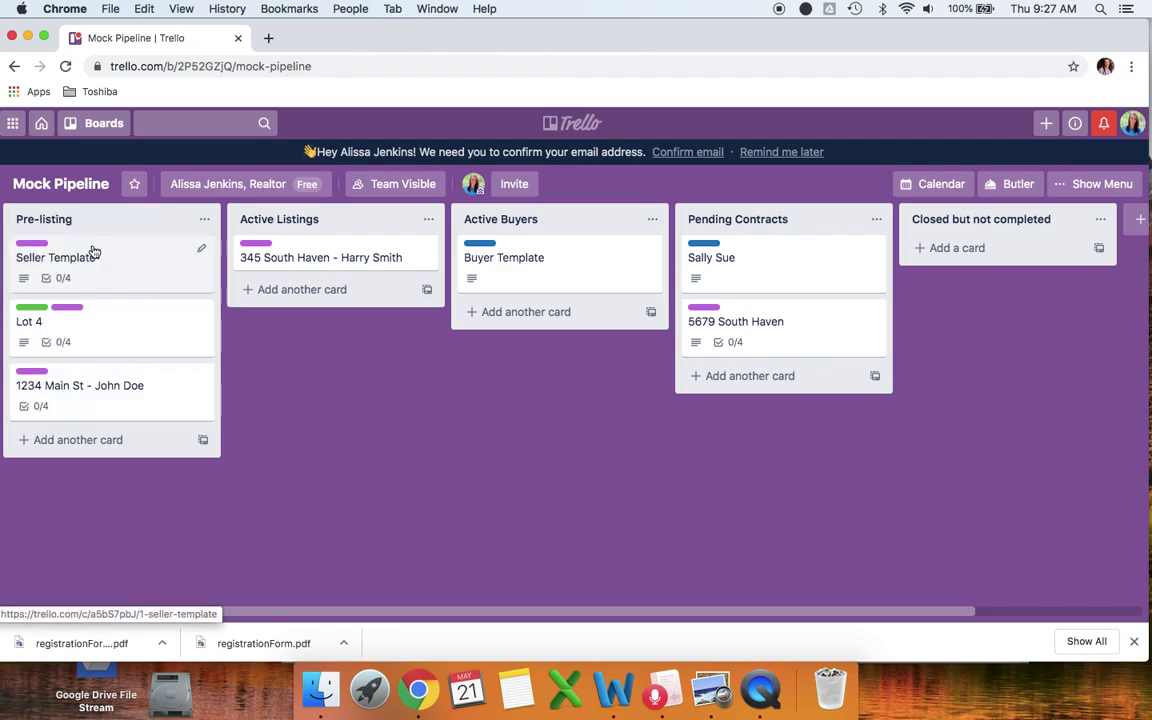
# Copy the Seller Template card, retitling the copy with the client's full name.
pyautogui.click(201, 248)
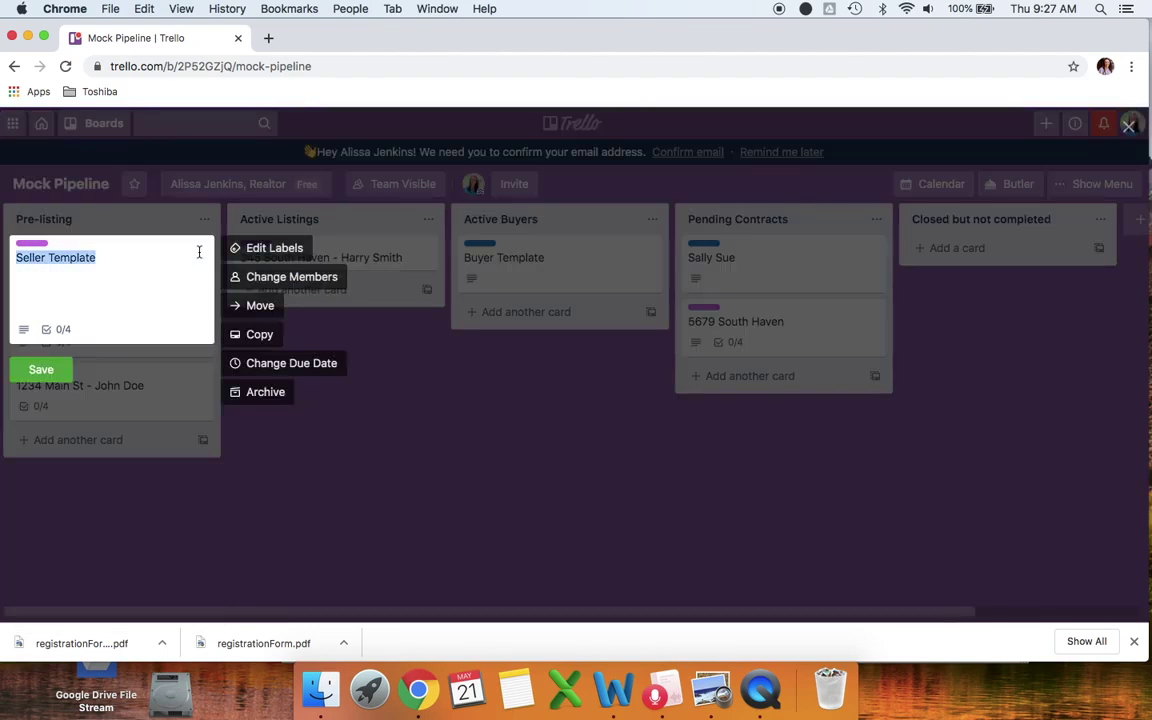
pyautogui.click(257, 335)
pyautogui.tripleClick(281, 361)
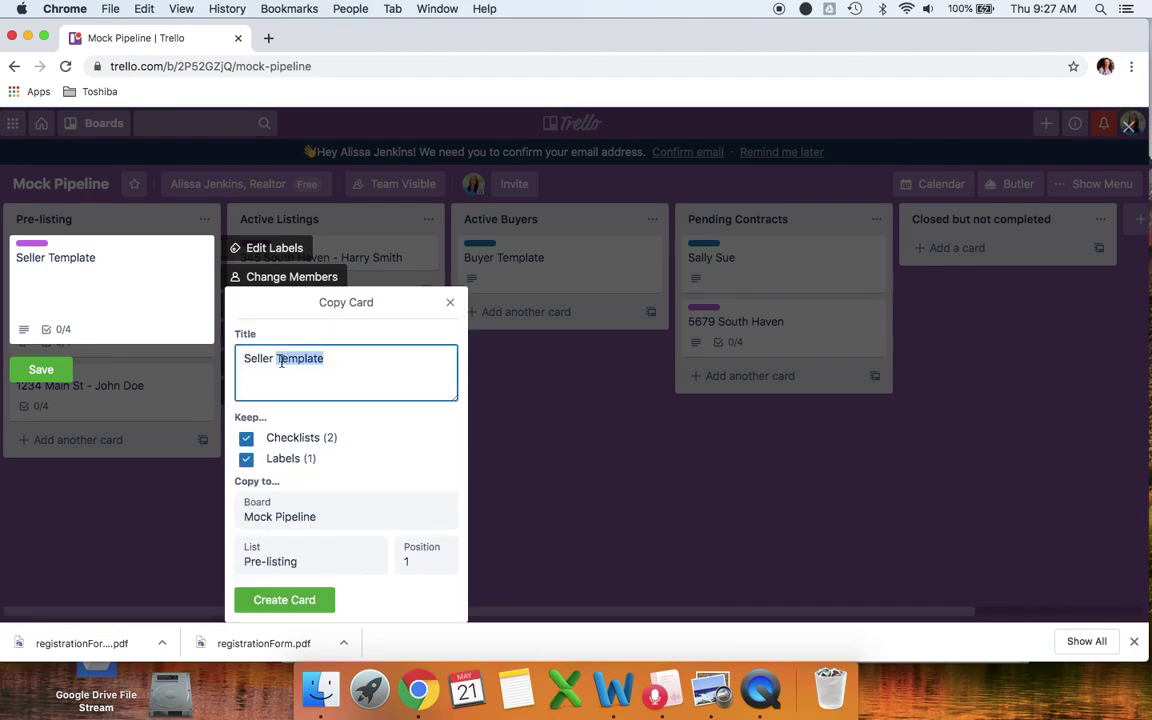
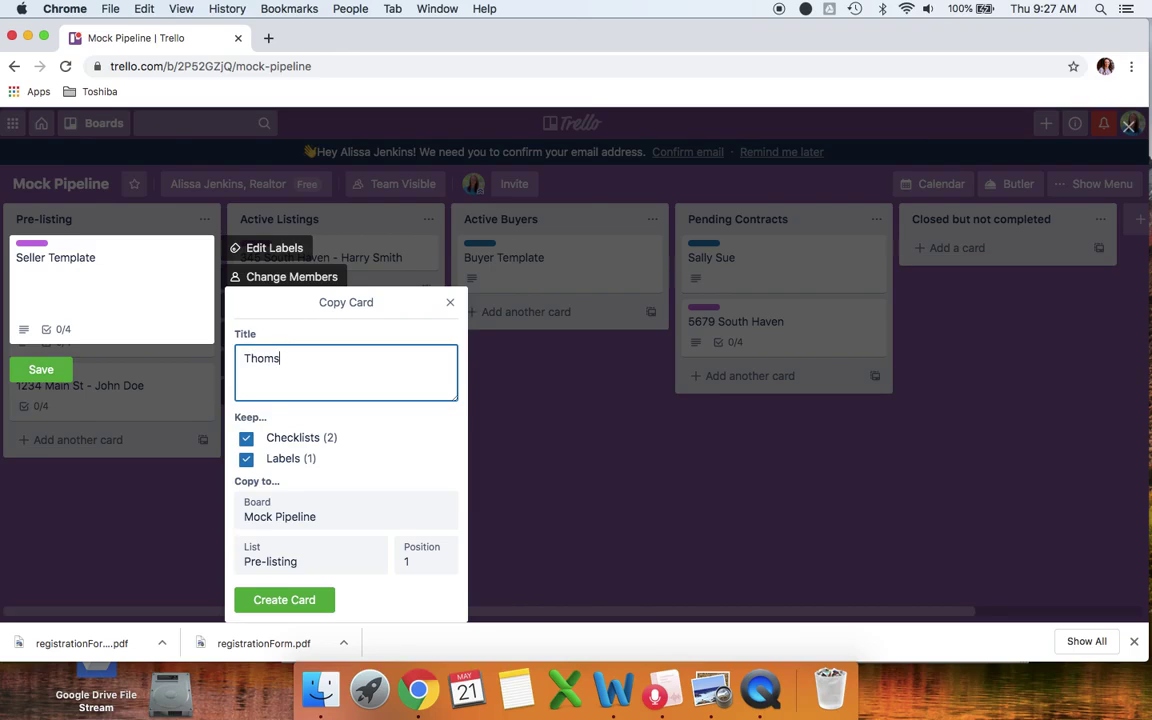
pyautogui.press('Return')
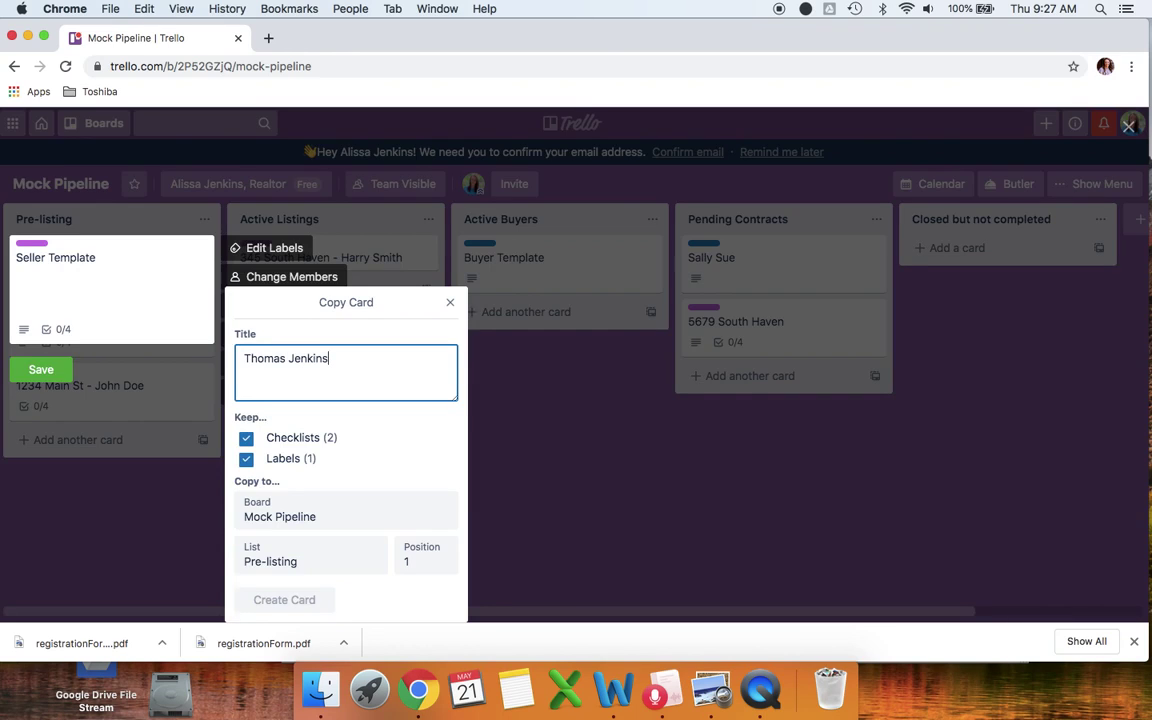
# Drag the new client card below Seller Template and review its label and checklists.
pyautogui.moveTo(160, 262); pyautogui.dragTo(110, 355)
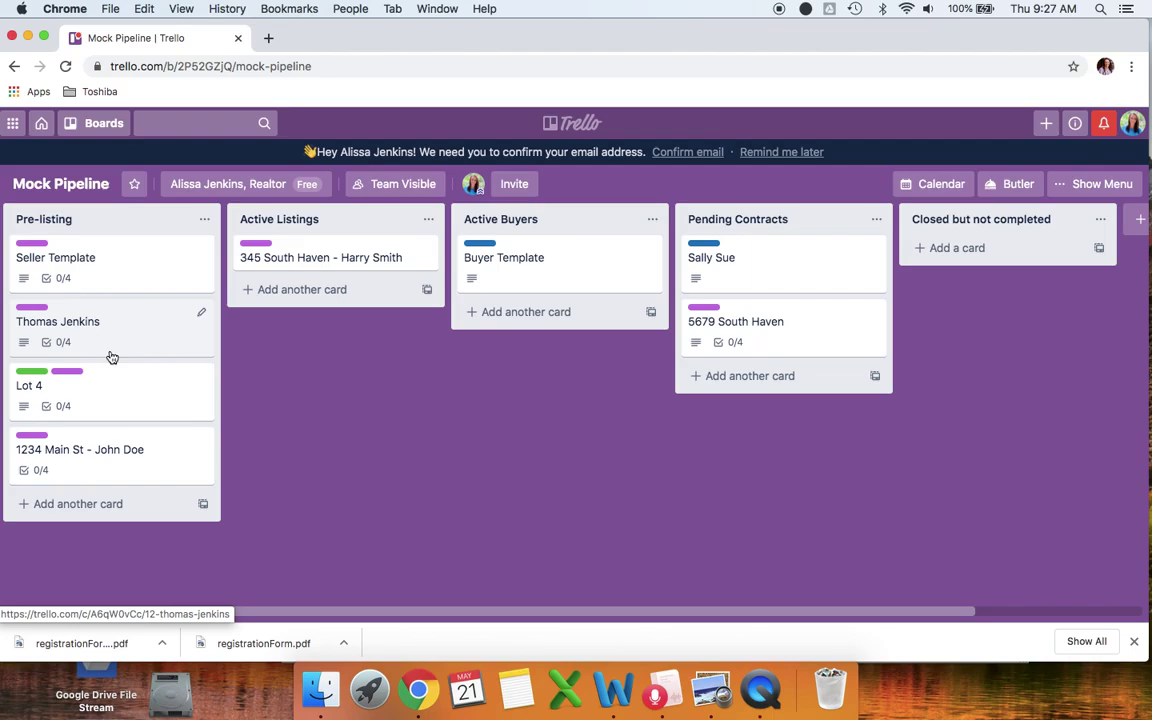
pyautogui.click(119, 330)
pyautogui.scroll(-5, 340, 420)
pyautogui.click(380, 517)
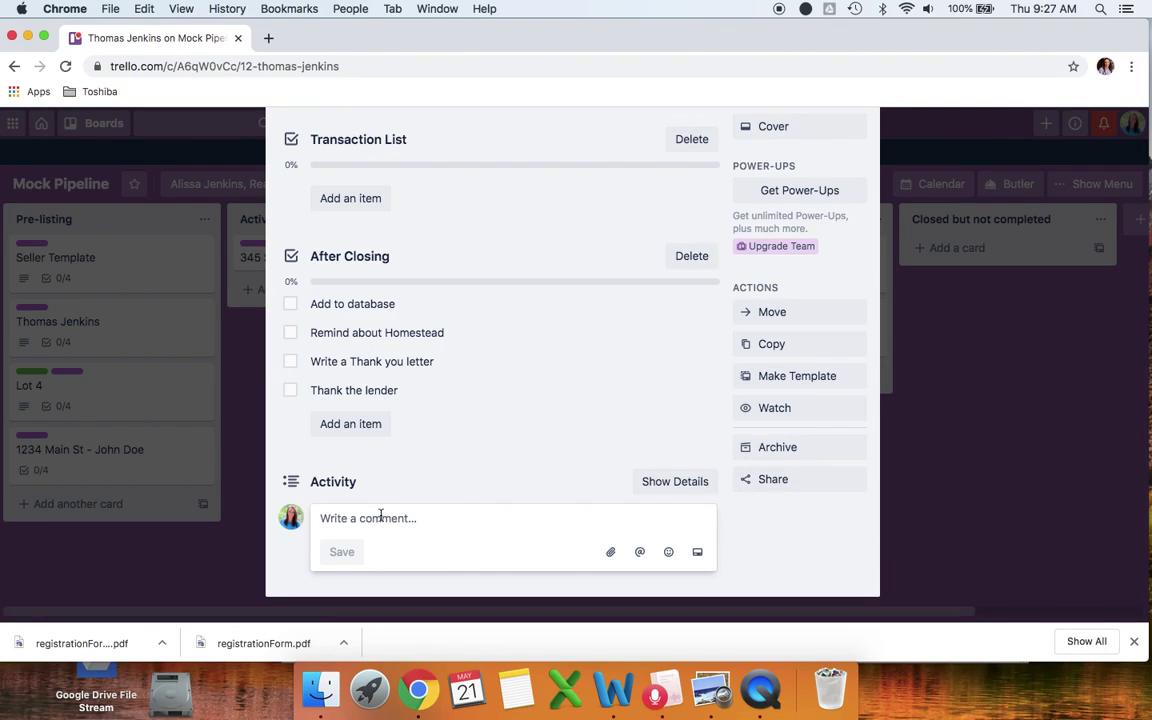
pyautogui.scroll(3, 770, 368)
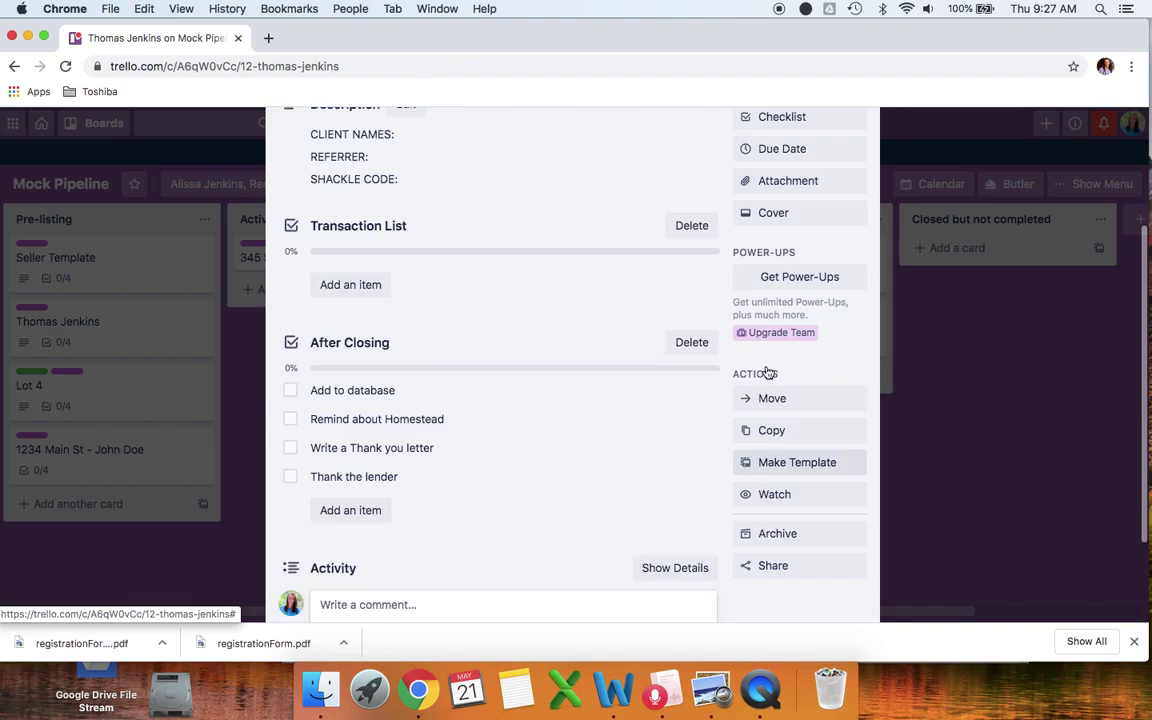
pyautogui.scroll(3, 790, 221)
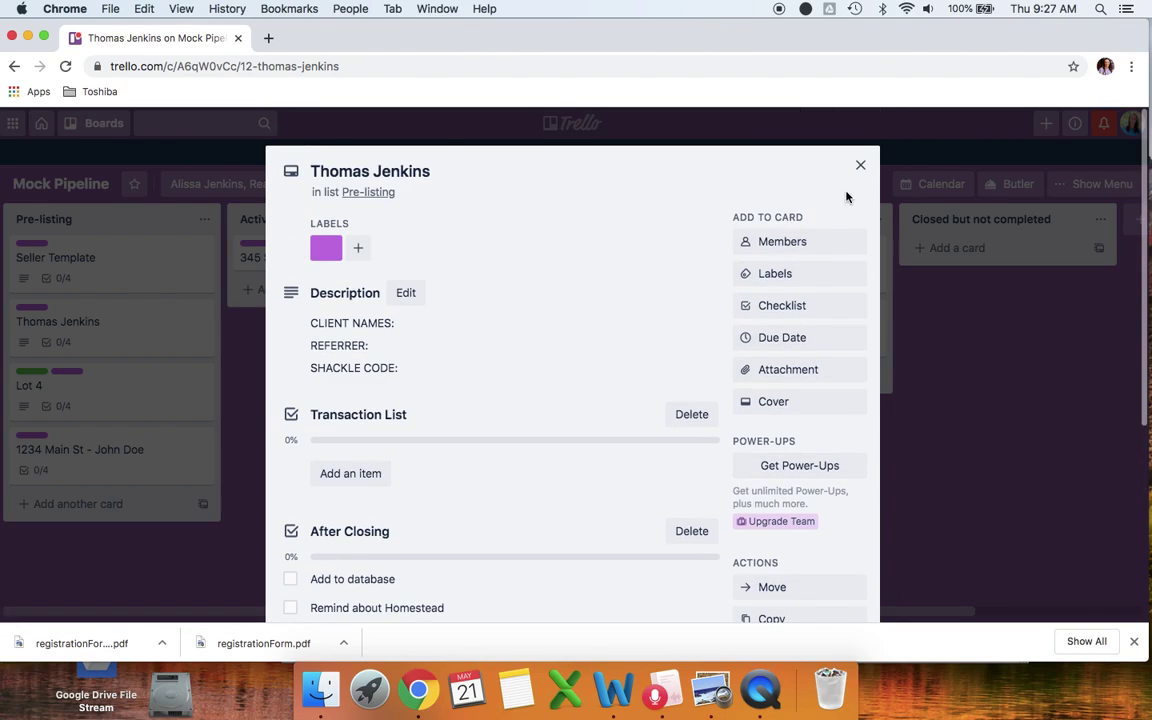
pyautogui.click(859, 162)
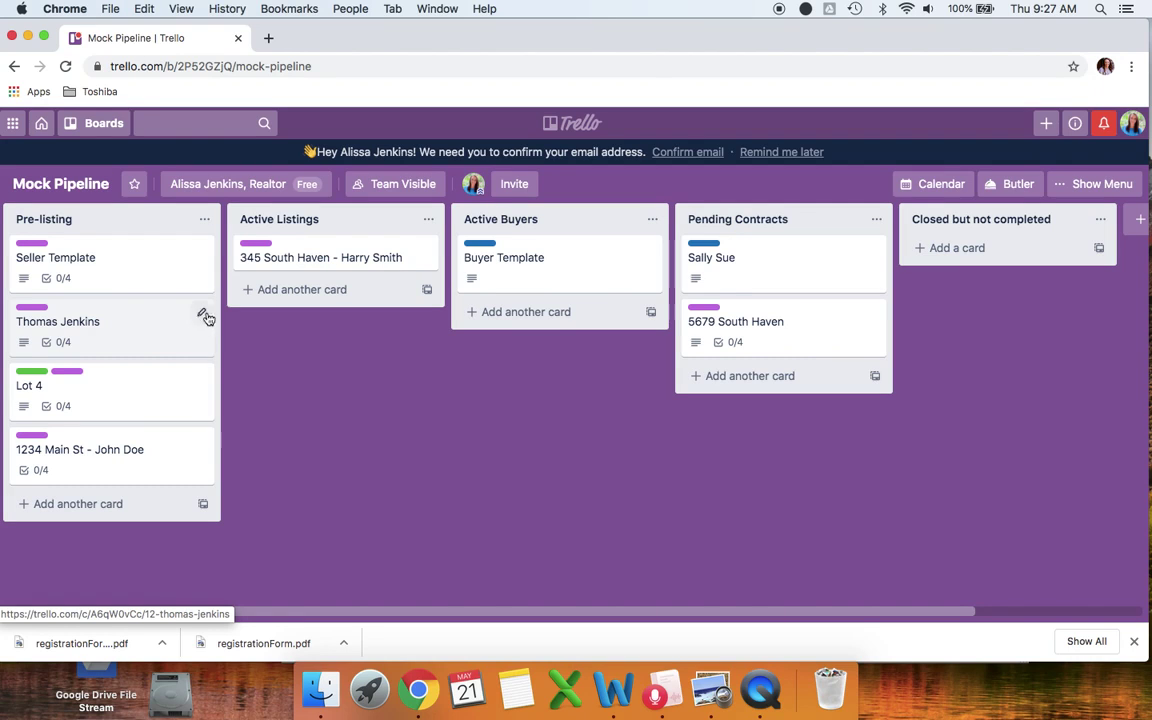
# Move the client's copied card to the Potential Listings list on Mock Prospects.
pyautogui.click(201, 313)
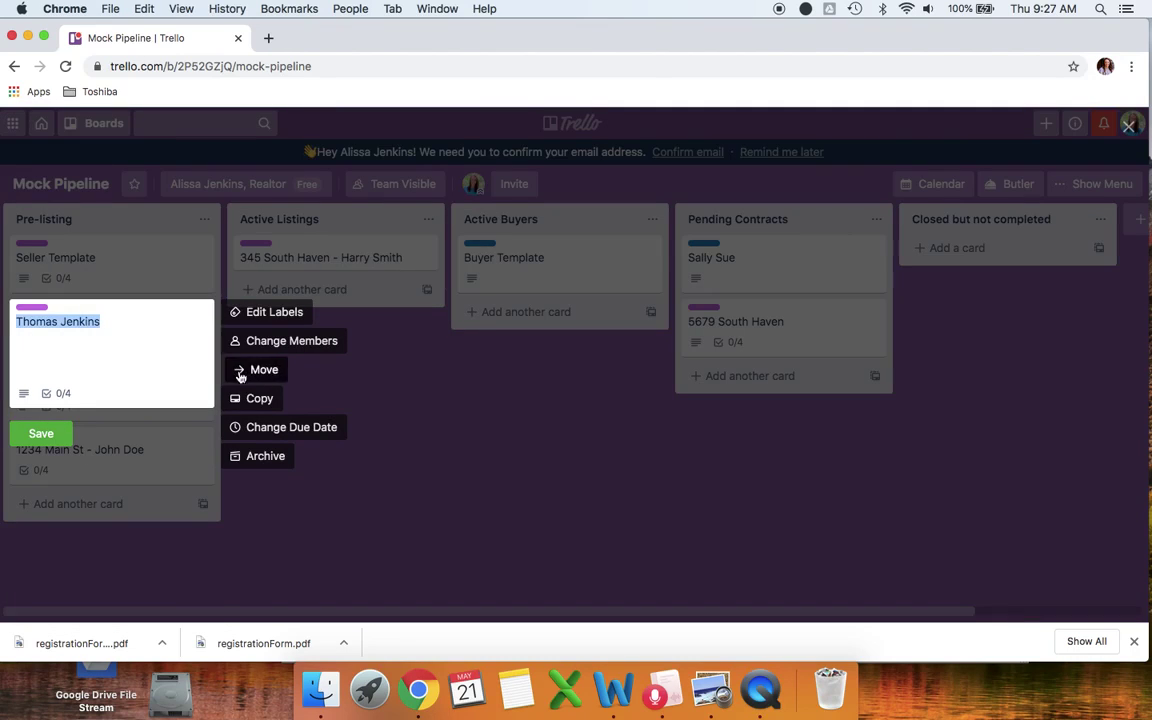
pyautogui.click(240, 372)
pyautogui.click(284, 316)
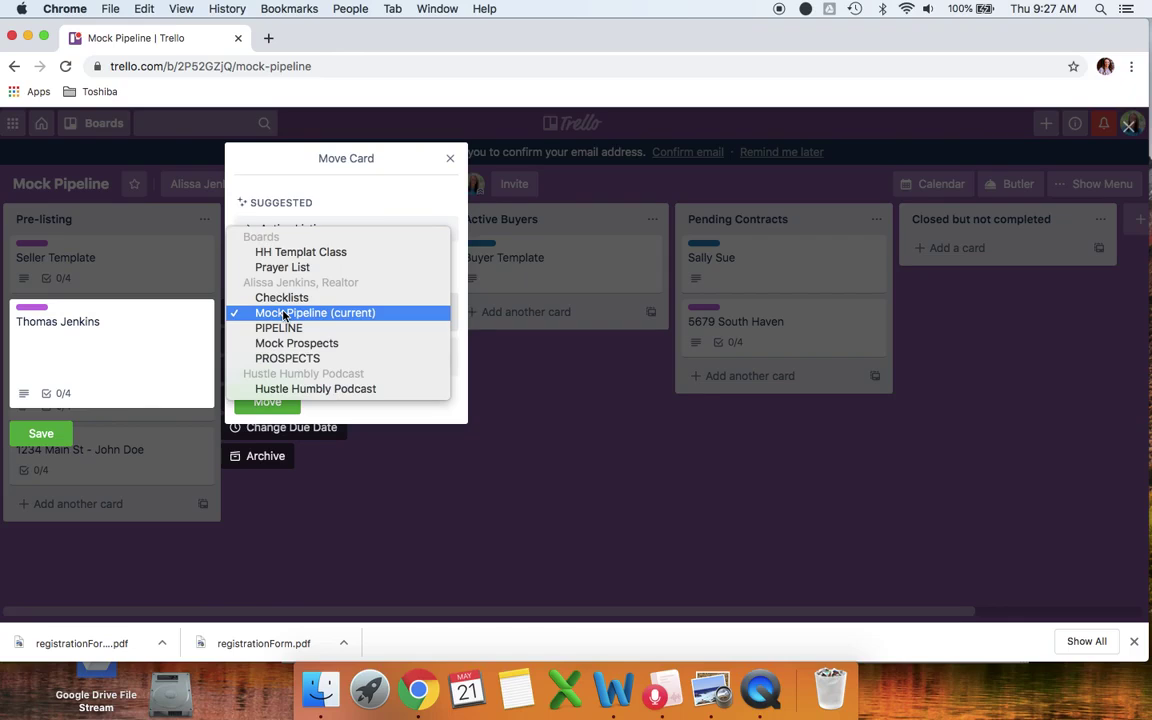
pyautogui.click(293, 343)
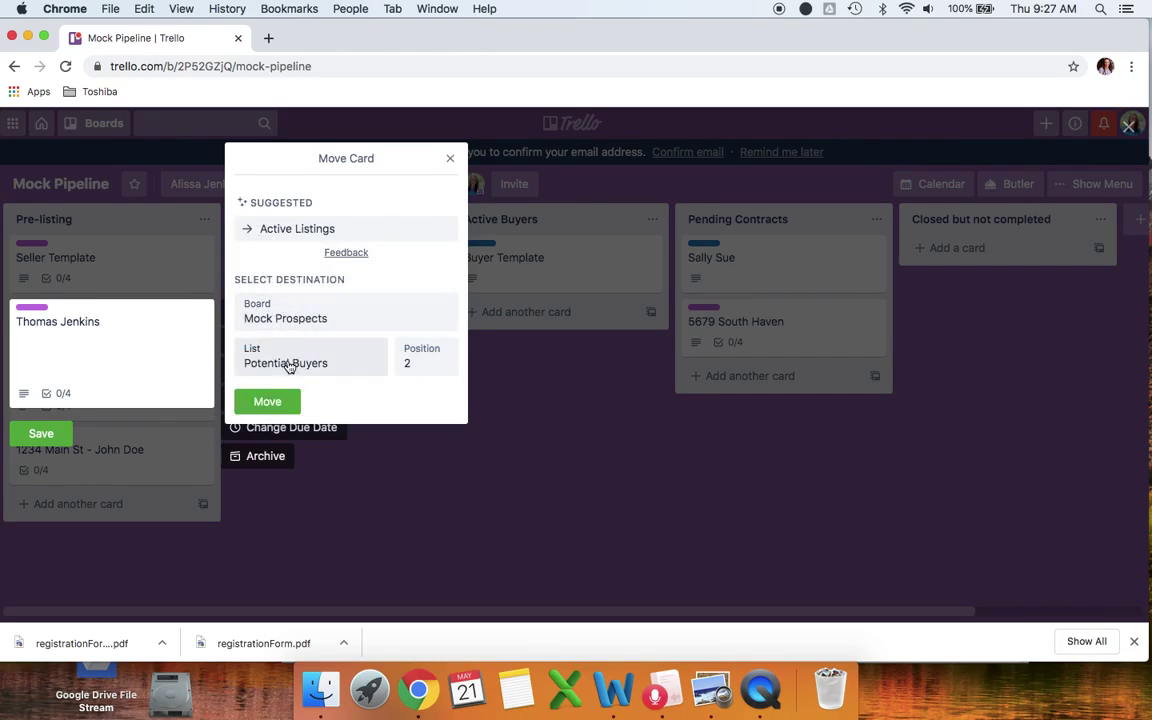
pyautogui.click(288, 367)
pyautogui.click(290, 373)
pyautogui.click(268, 402)
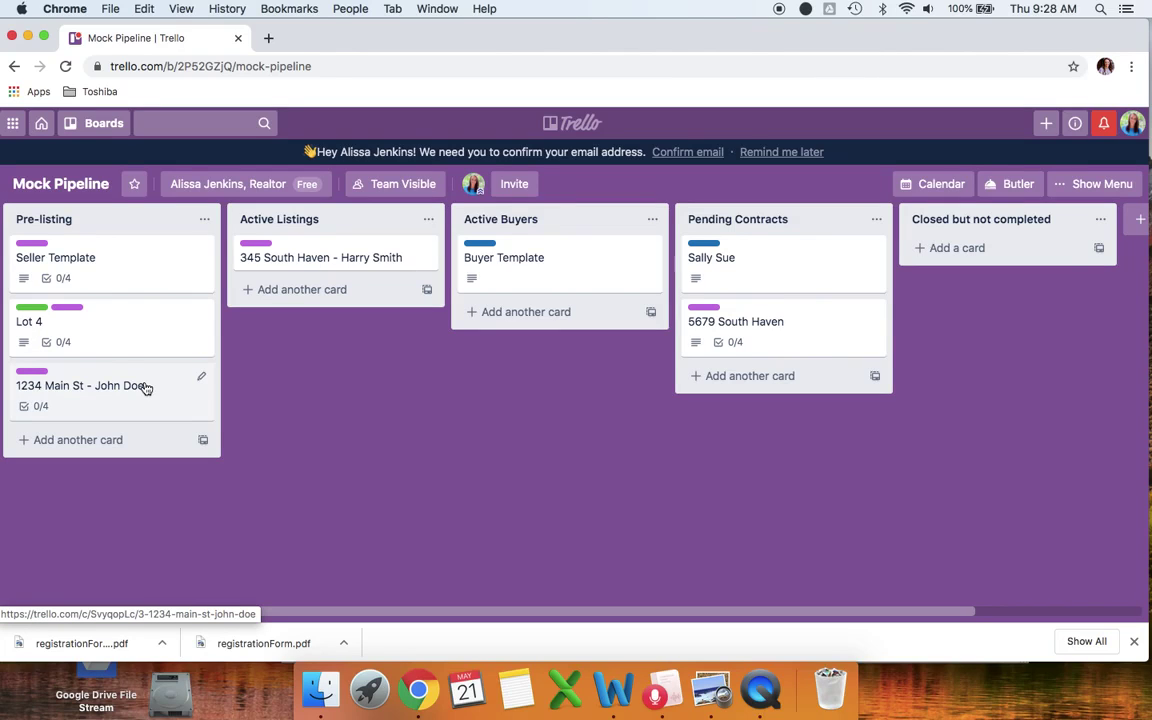
pyautogui.click(339, 257)
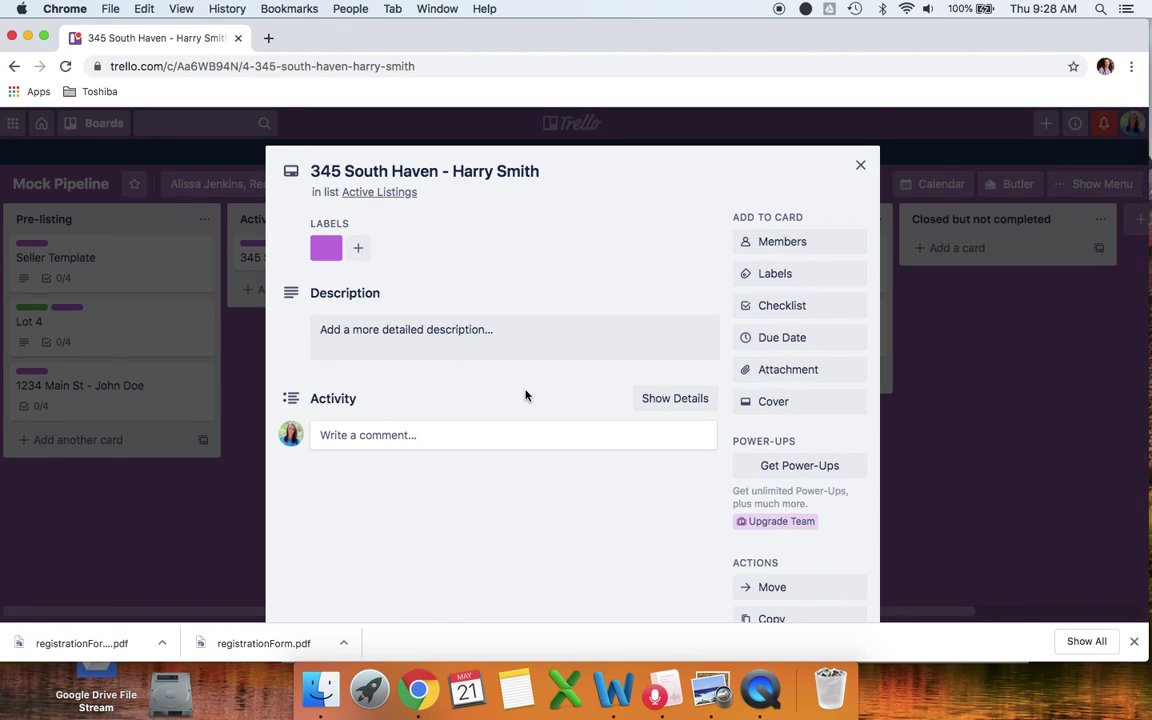
pyautogui.scroll(-5, 526, 395)
pyautogui.scroll(5, 582, 403)
pyautogui.scroll(1, 582, 403)
pyautogui.click(860, 165)
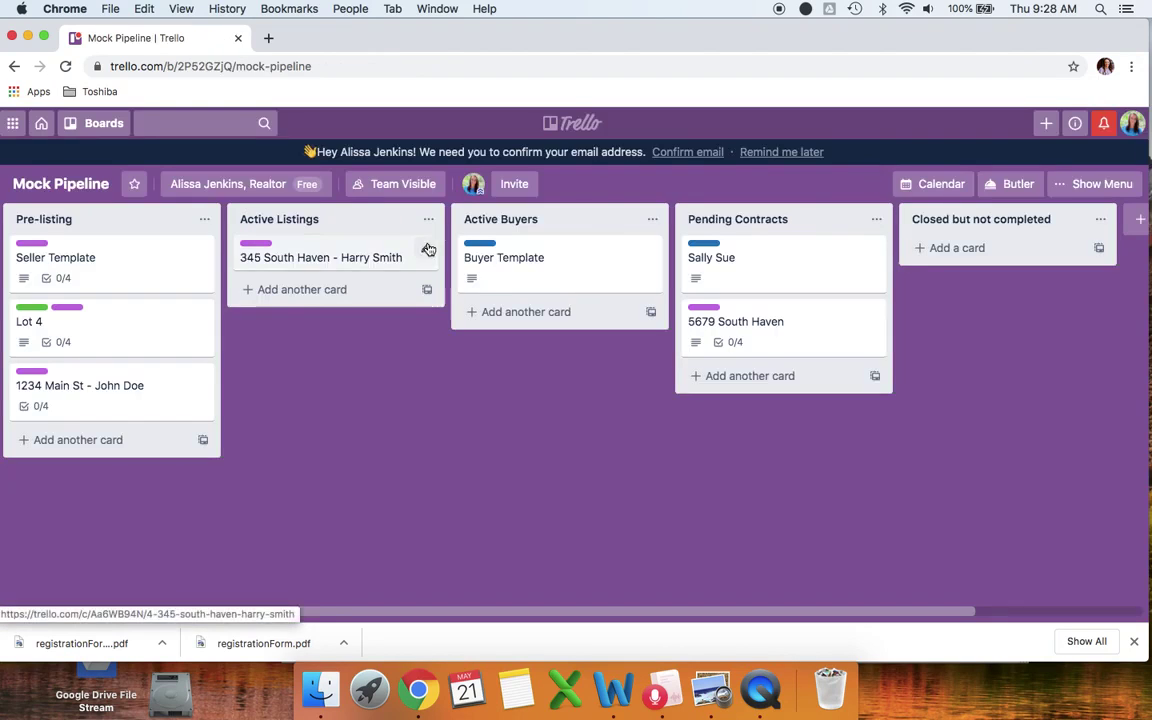